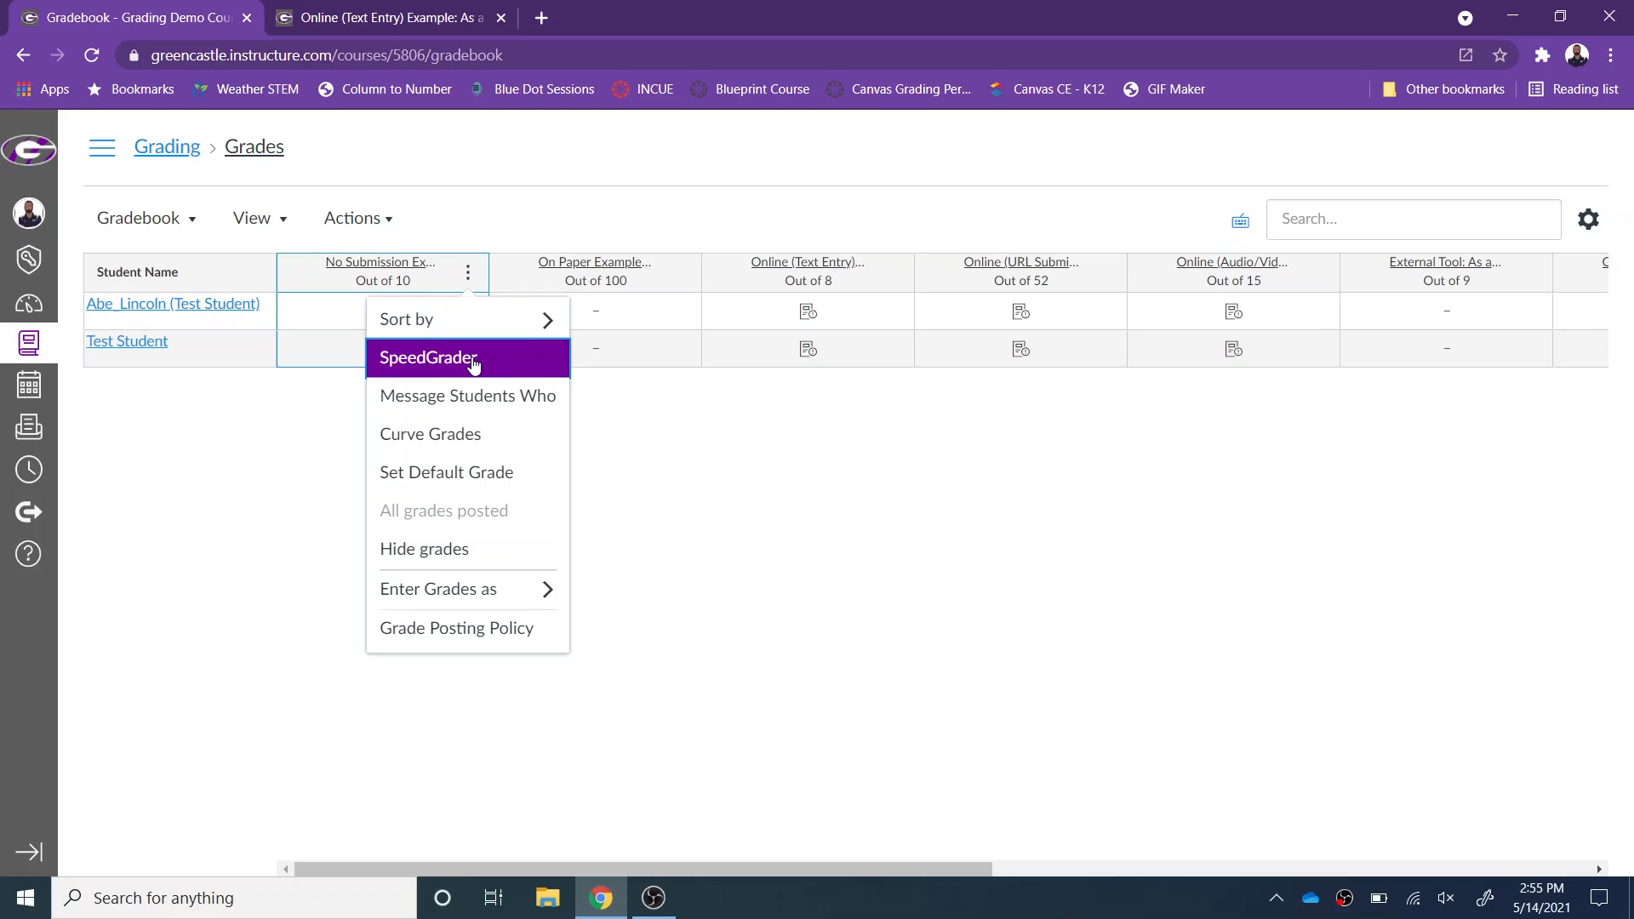
# - Open the Online (Text Entry) Example assignment's submissions in SpeedGrader from its assignment page
pyautogui.click(382, 17)
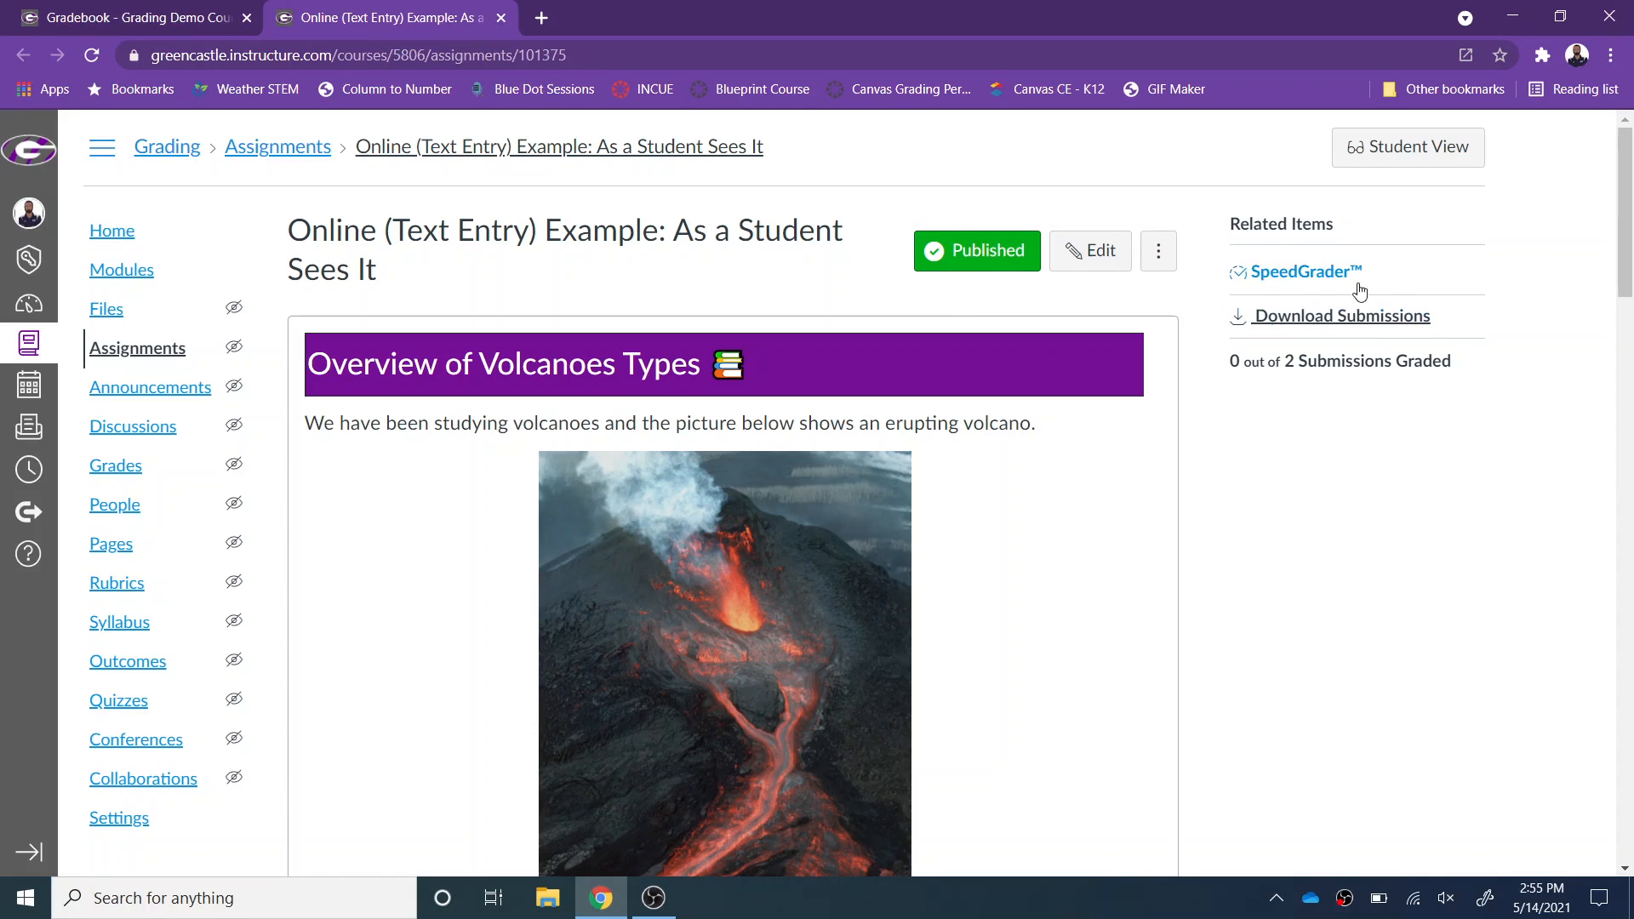
pyautogui.click(1310, 272)
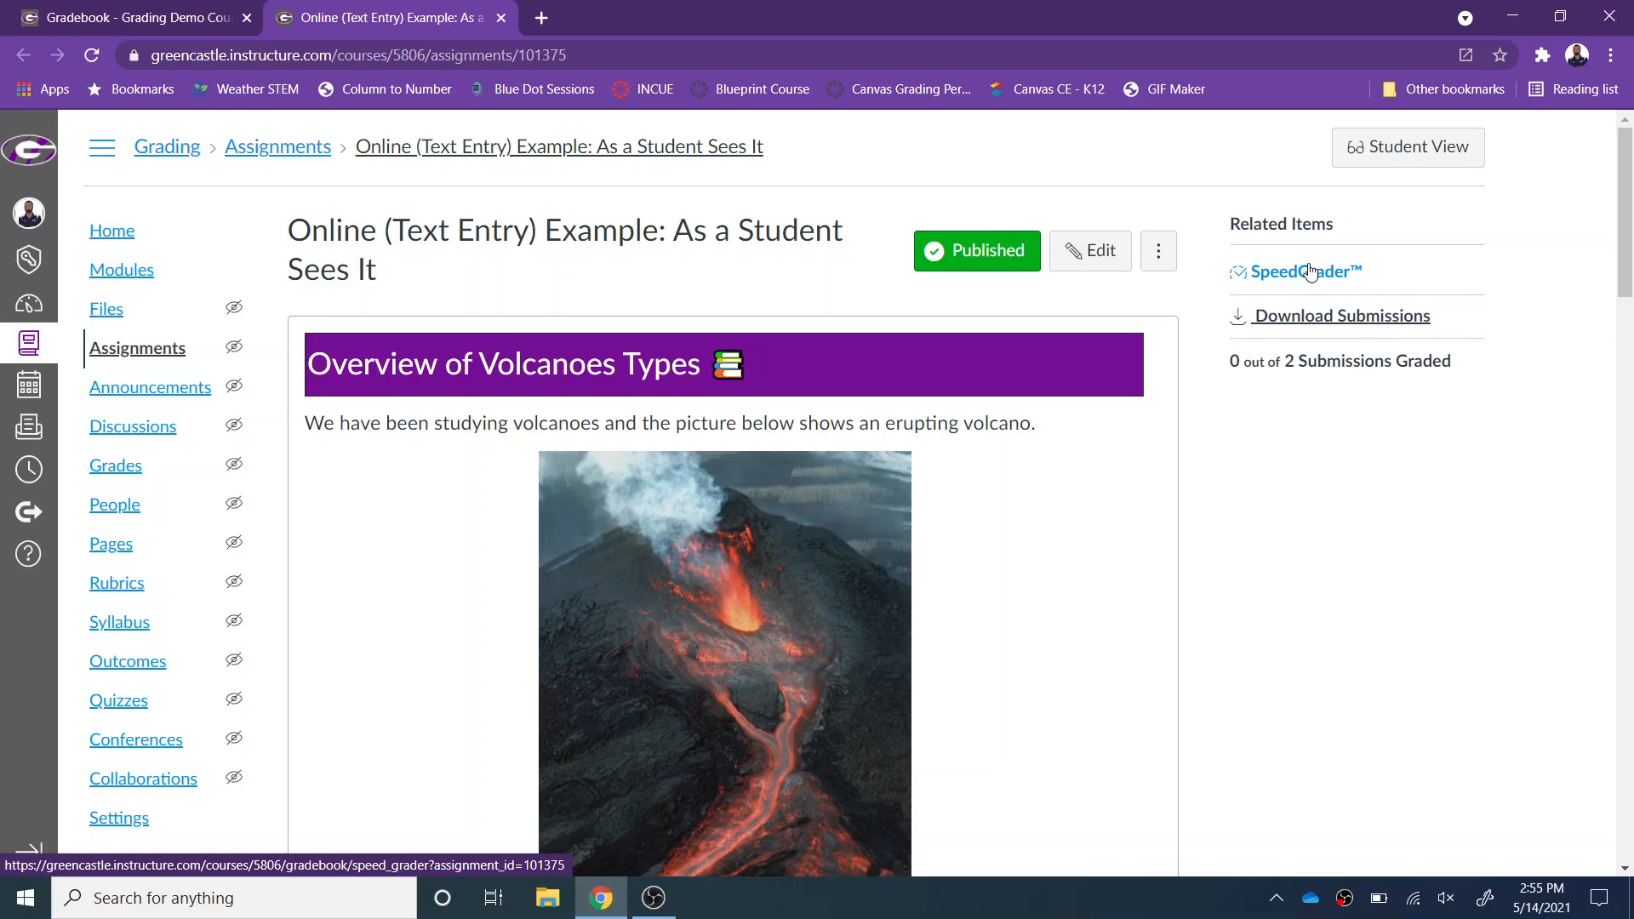
pyautogui.click(1310, 272)
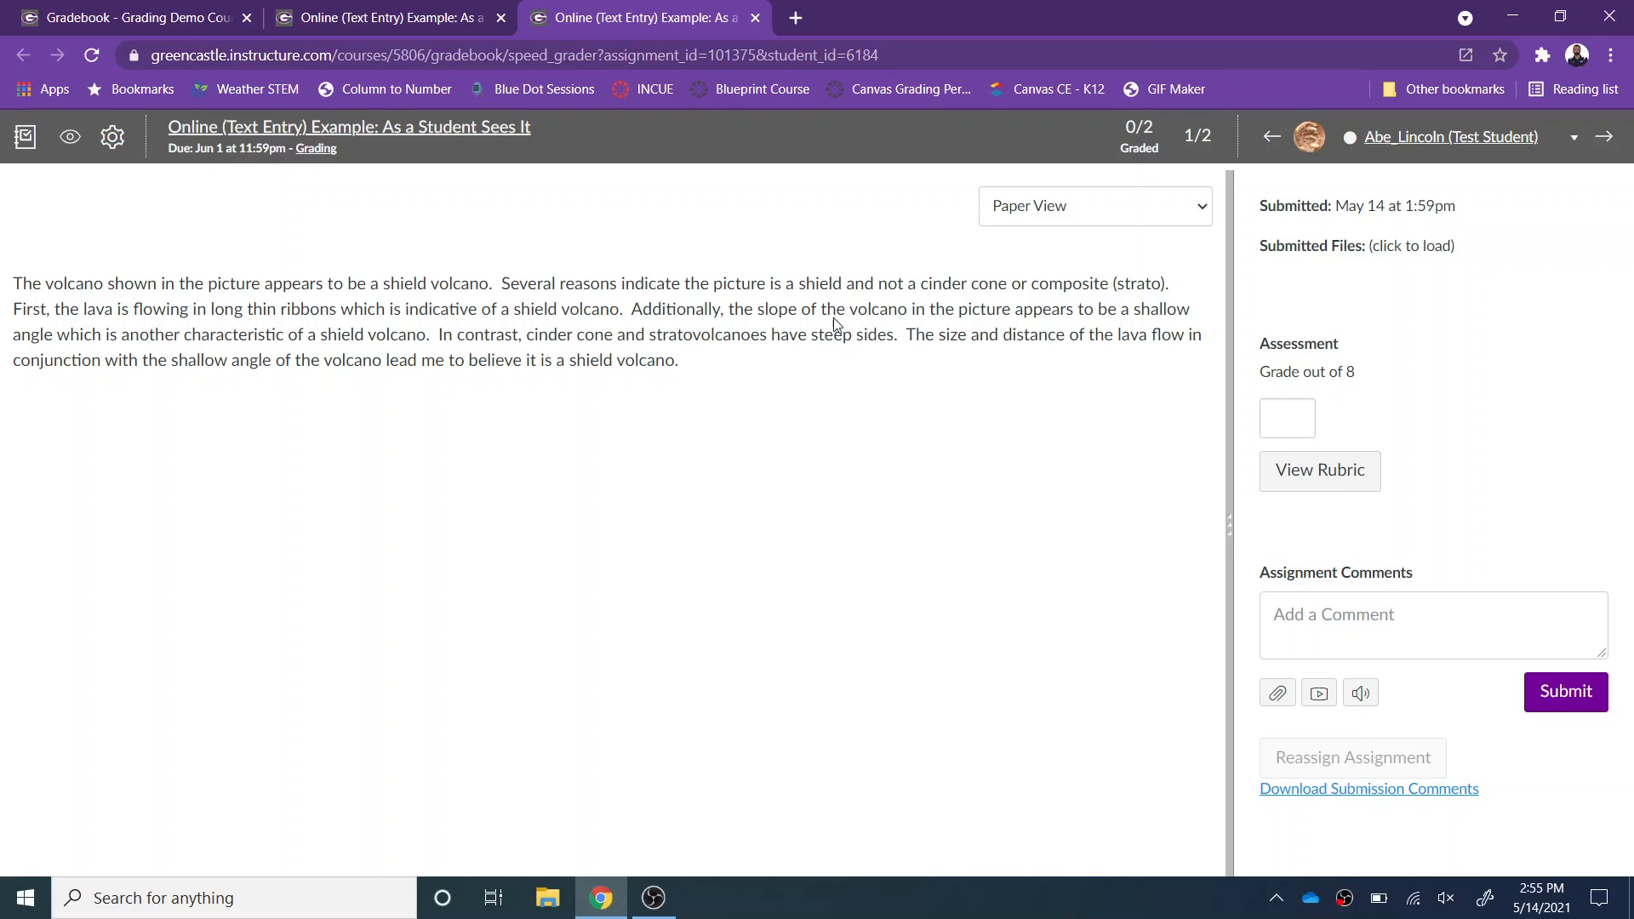
# - Display the Volcano Review rubric for the first student and widen the grading pane to about half the window
pyautogui.click(1307, 478)
pyautogui.moveTo(1361, 868)
pyautogui.mouseDown()
pyautogui.moveTo(1498, 866)
pyautogui.moveTo(1362, 868)
pyautogui.mouseUp()
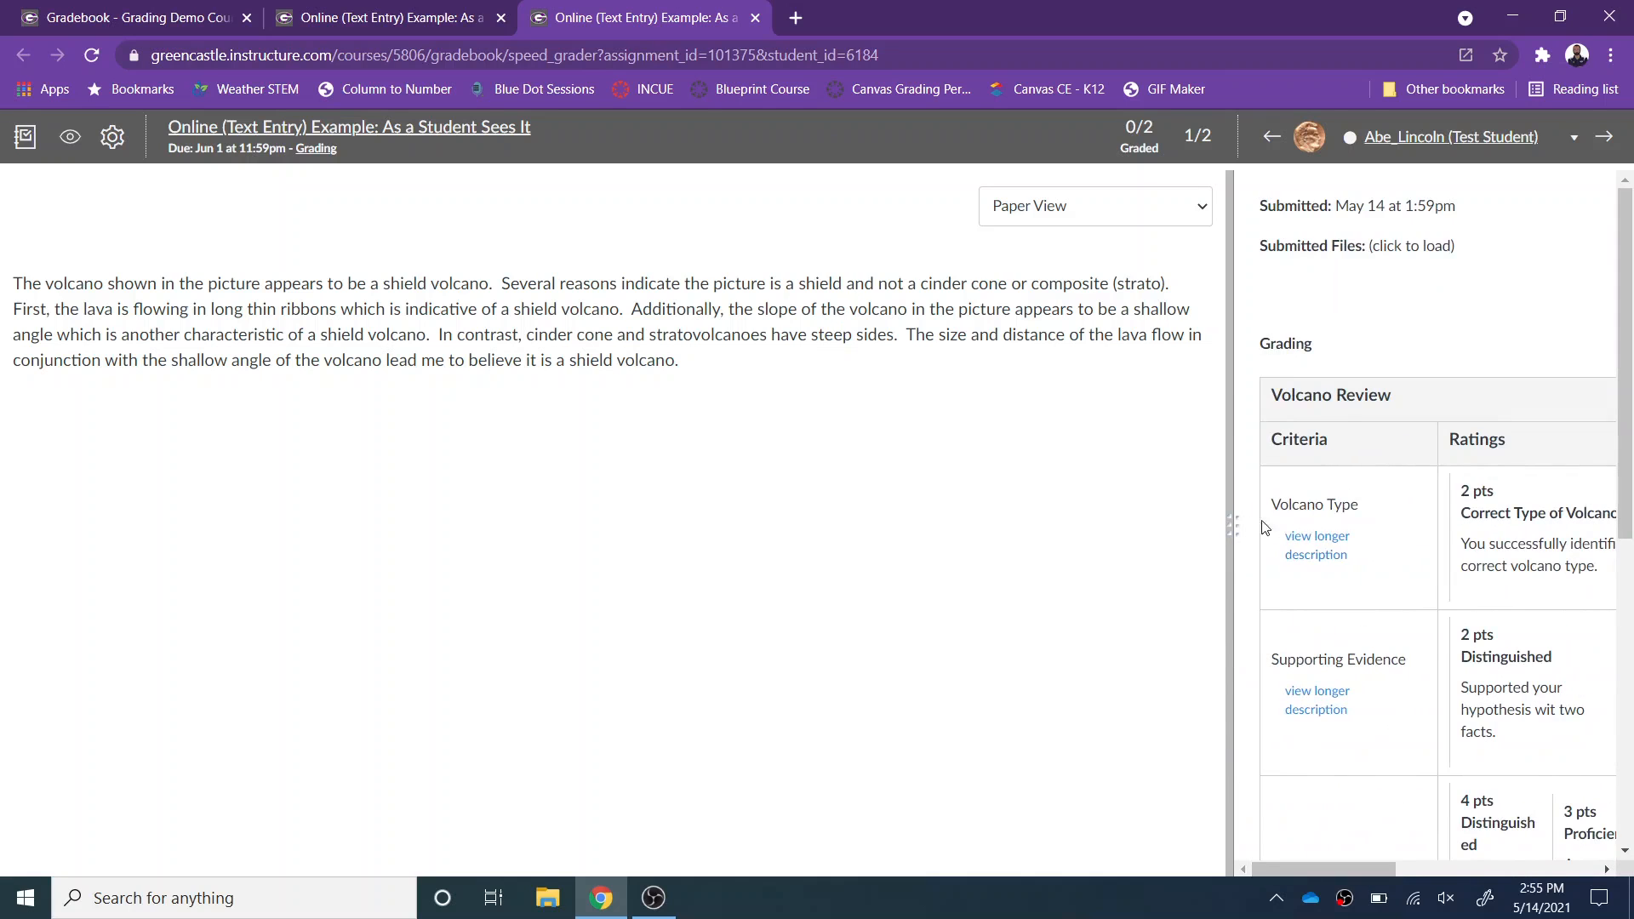
pyautogui.moveTo(1228, 533); pyautogui.dragTo(727, 541)
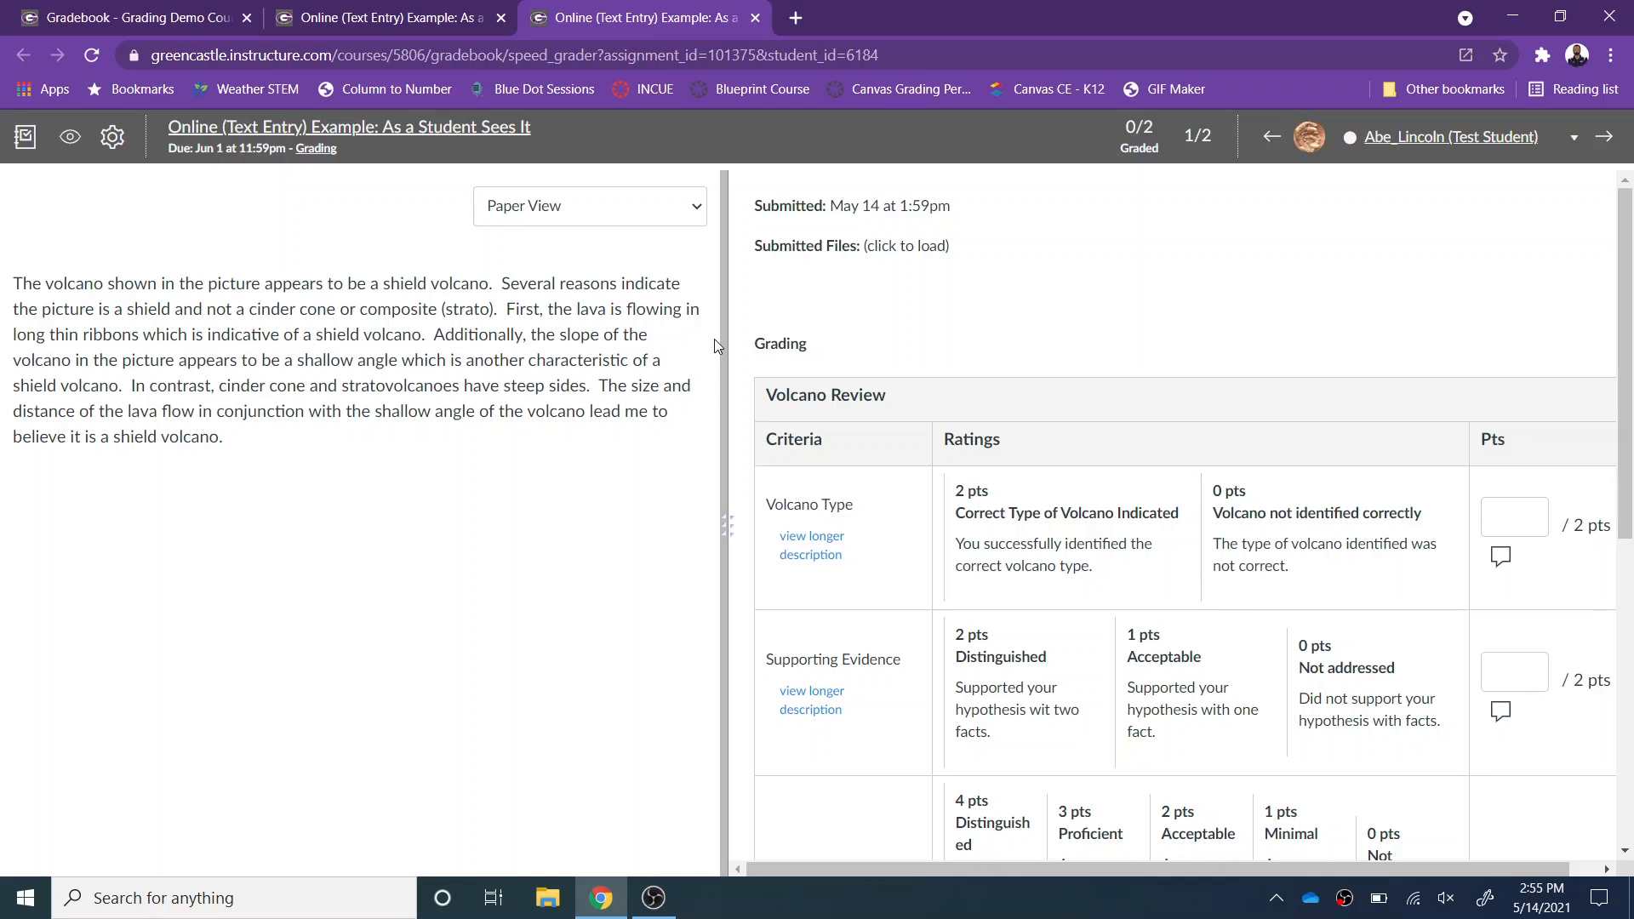
pyautogui.click(663, 210)
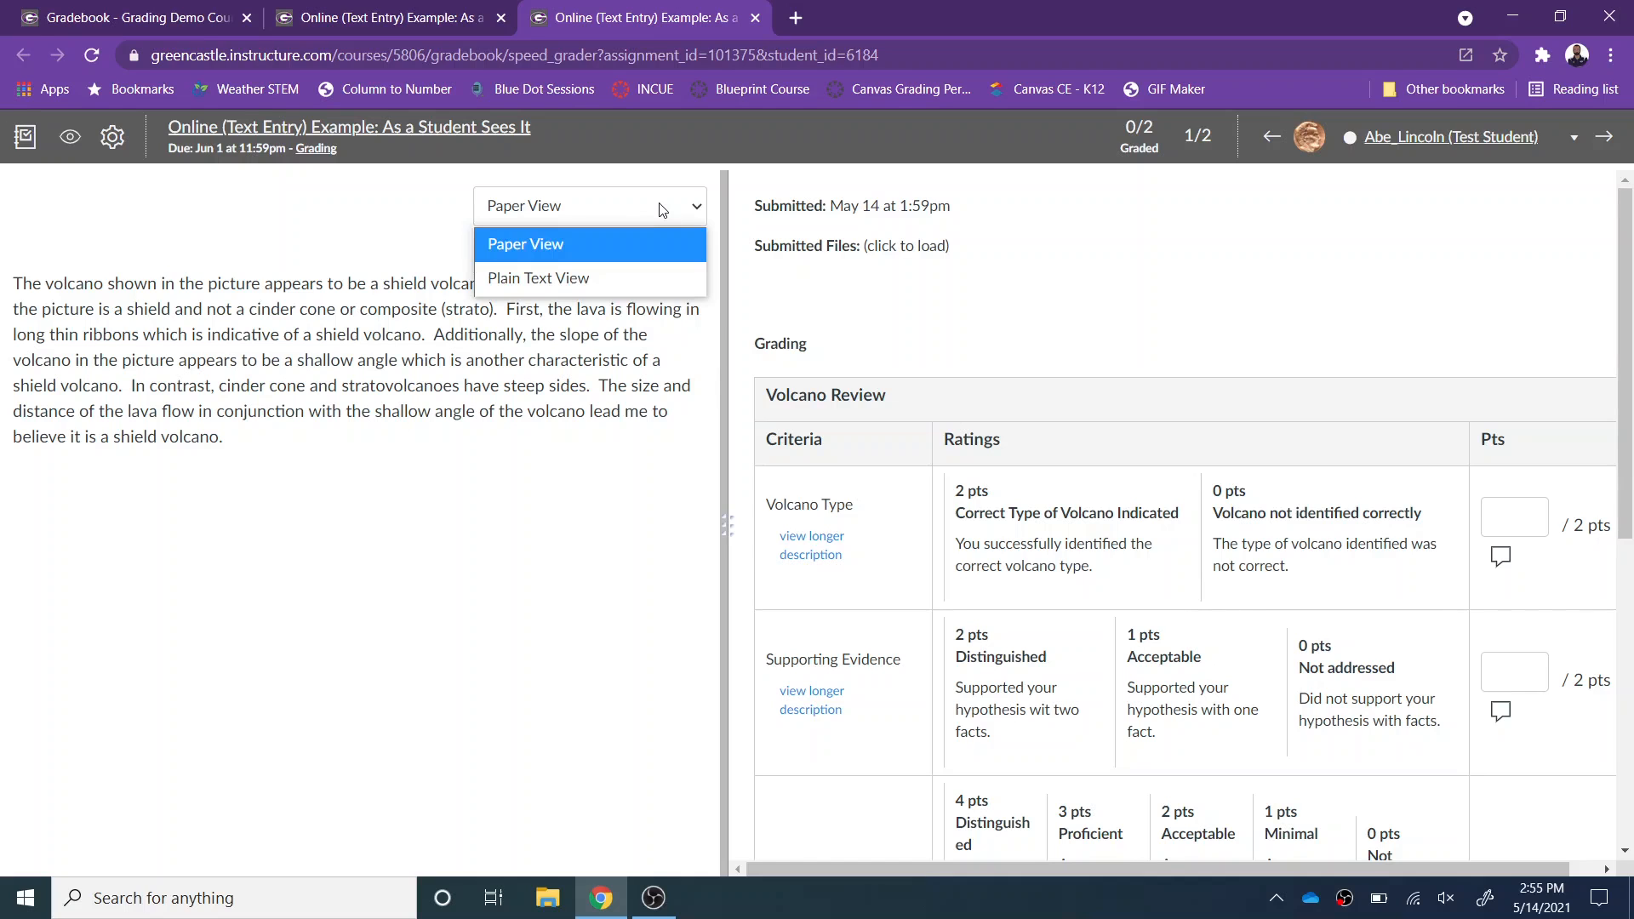
pyautogui.click(570, 572)
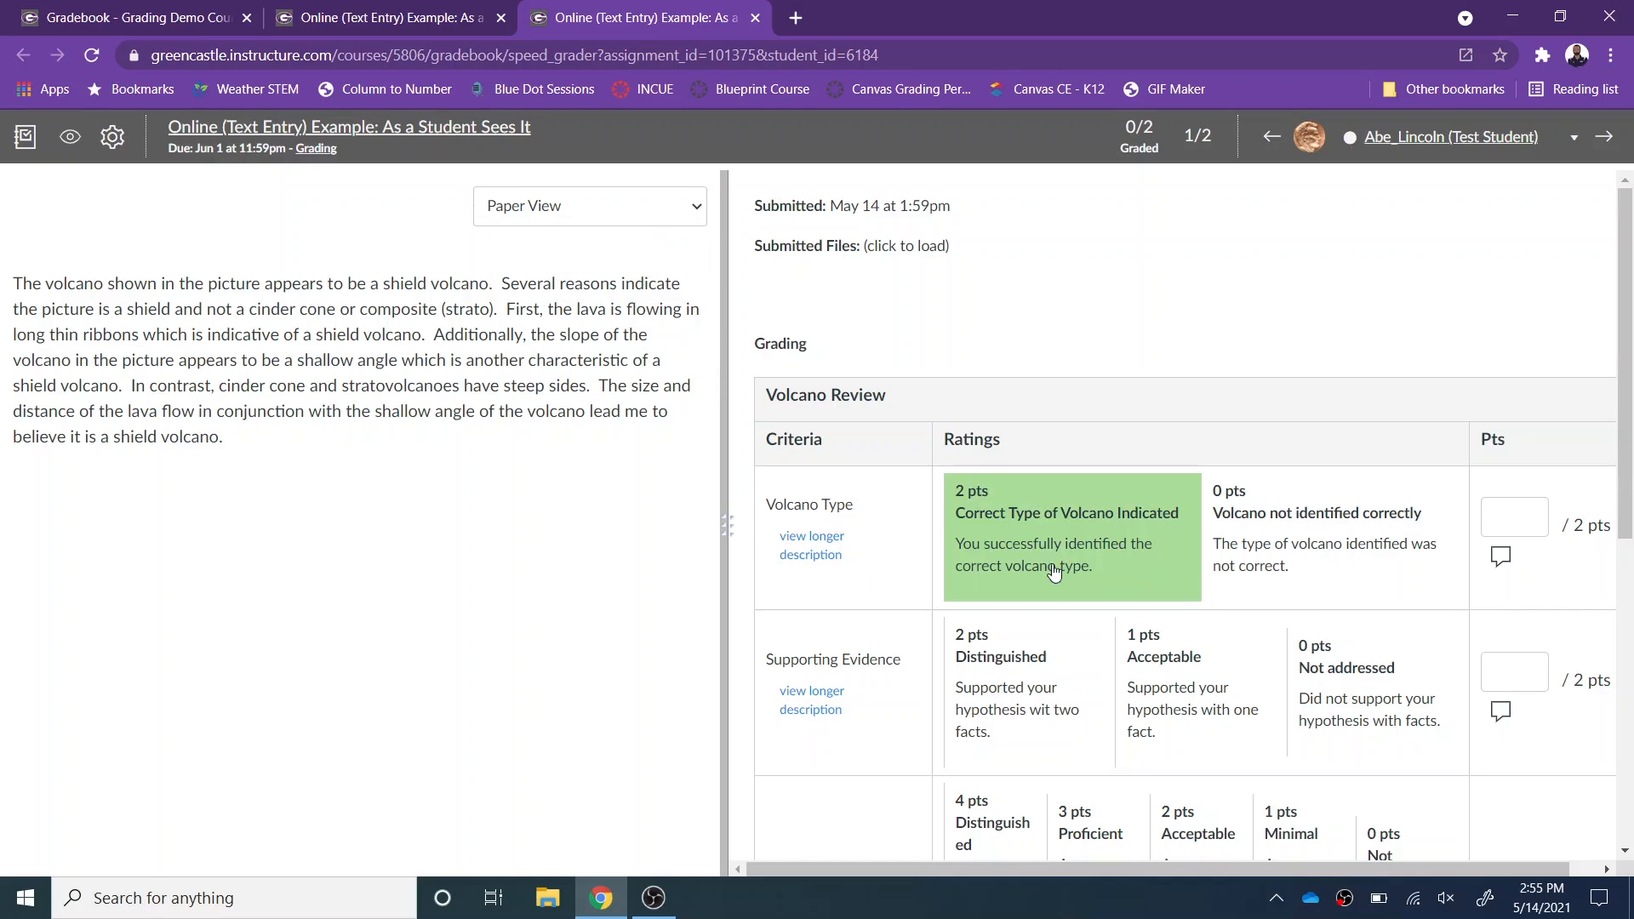
# - Rate the submission on the rubric: Volcano Type 2 pts, Supporting Evidence 2 pts and SLAM 4 pts
pyautogui.click(1102, 547)
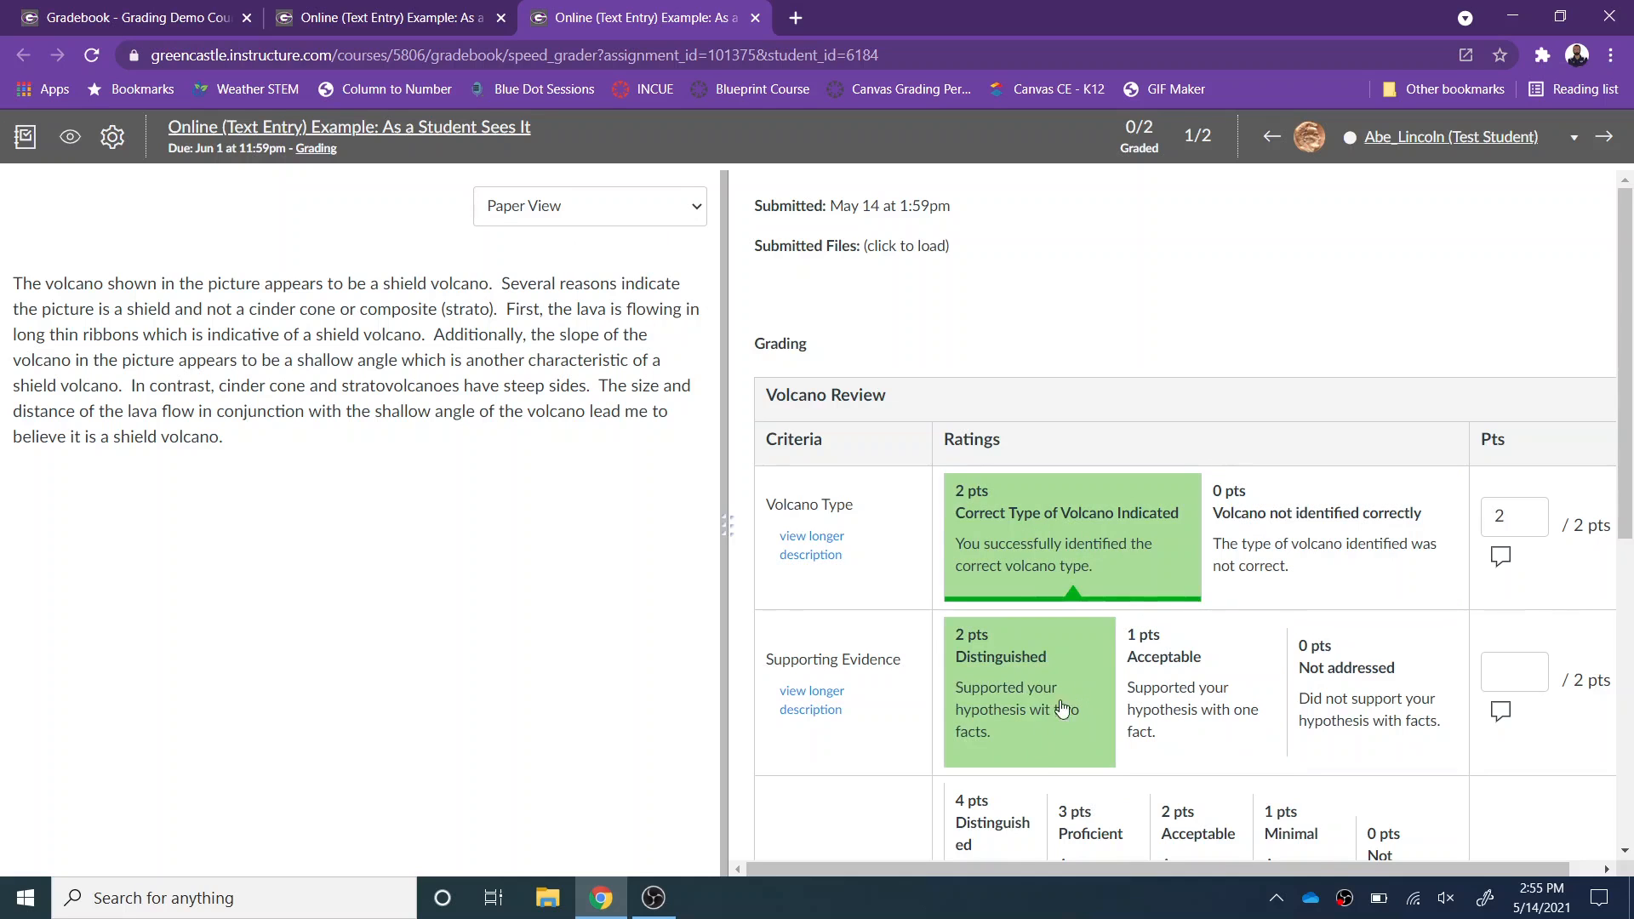
pyautogui.click(1055, 708)
pyautogui.scroll(-1, 1098, 660)
pyautogui.click(1015, 759)
pyautogui.scroll(-3, 987, 741)
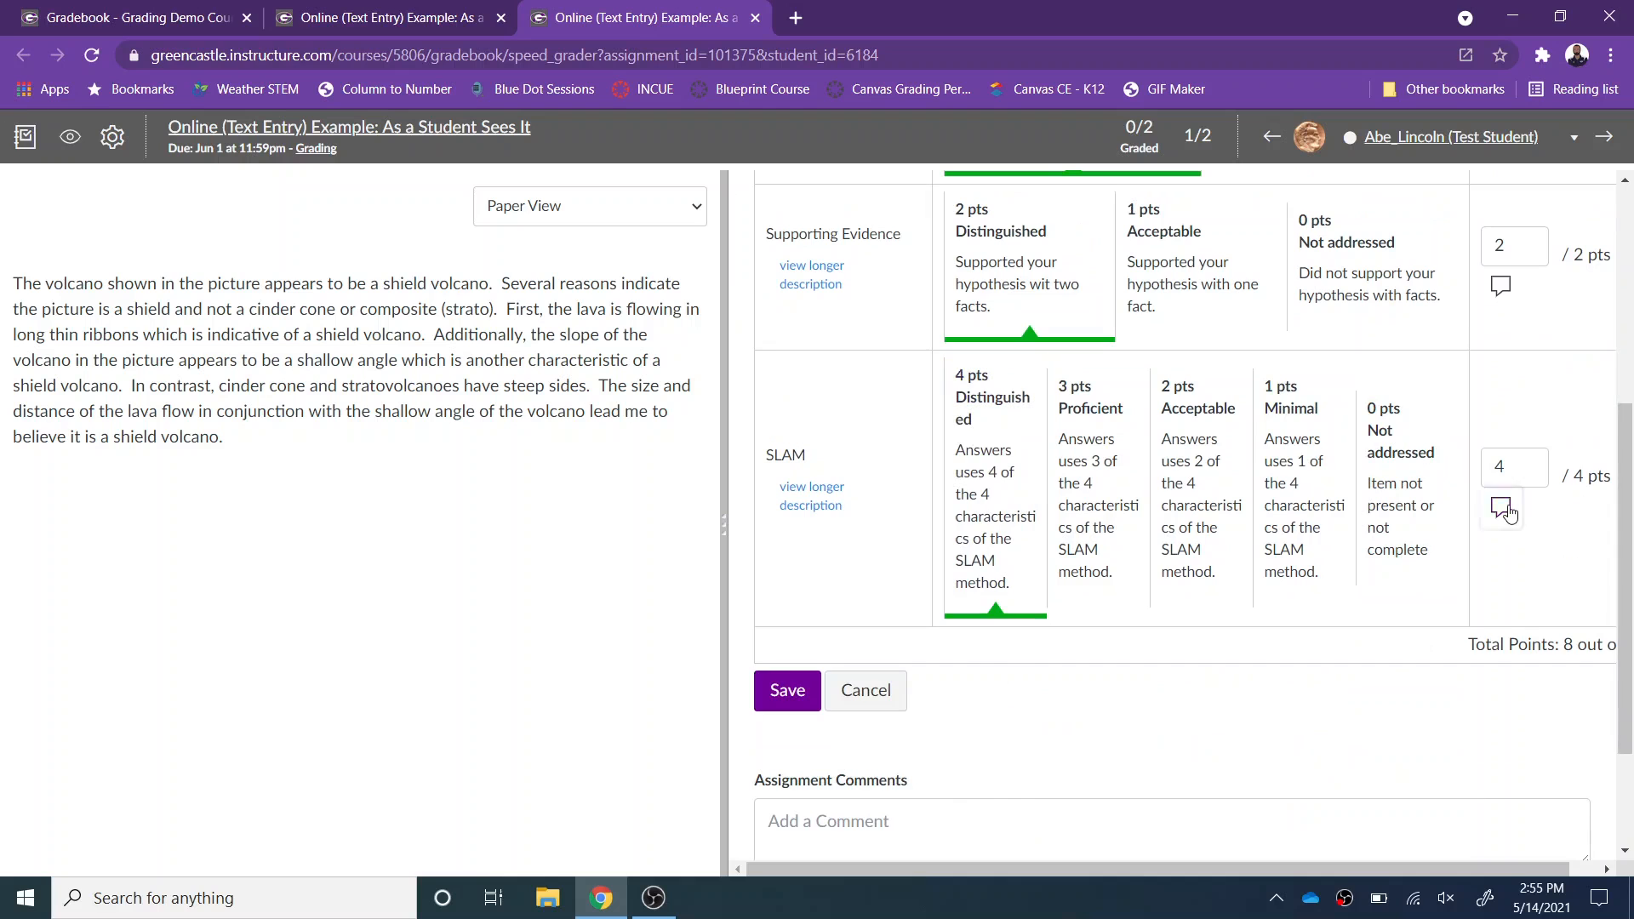
# - Open the comment field for the SLAM criterion, leave it empty and save the rubric assessment
pyautogui.click(1501, 507)
pyautogui.click(1199, 805)
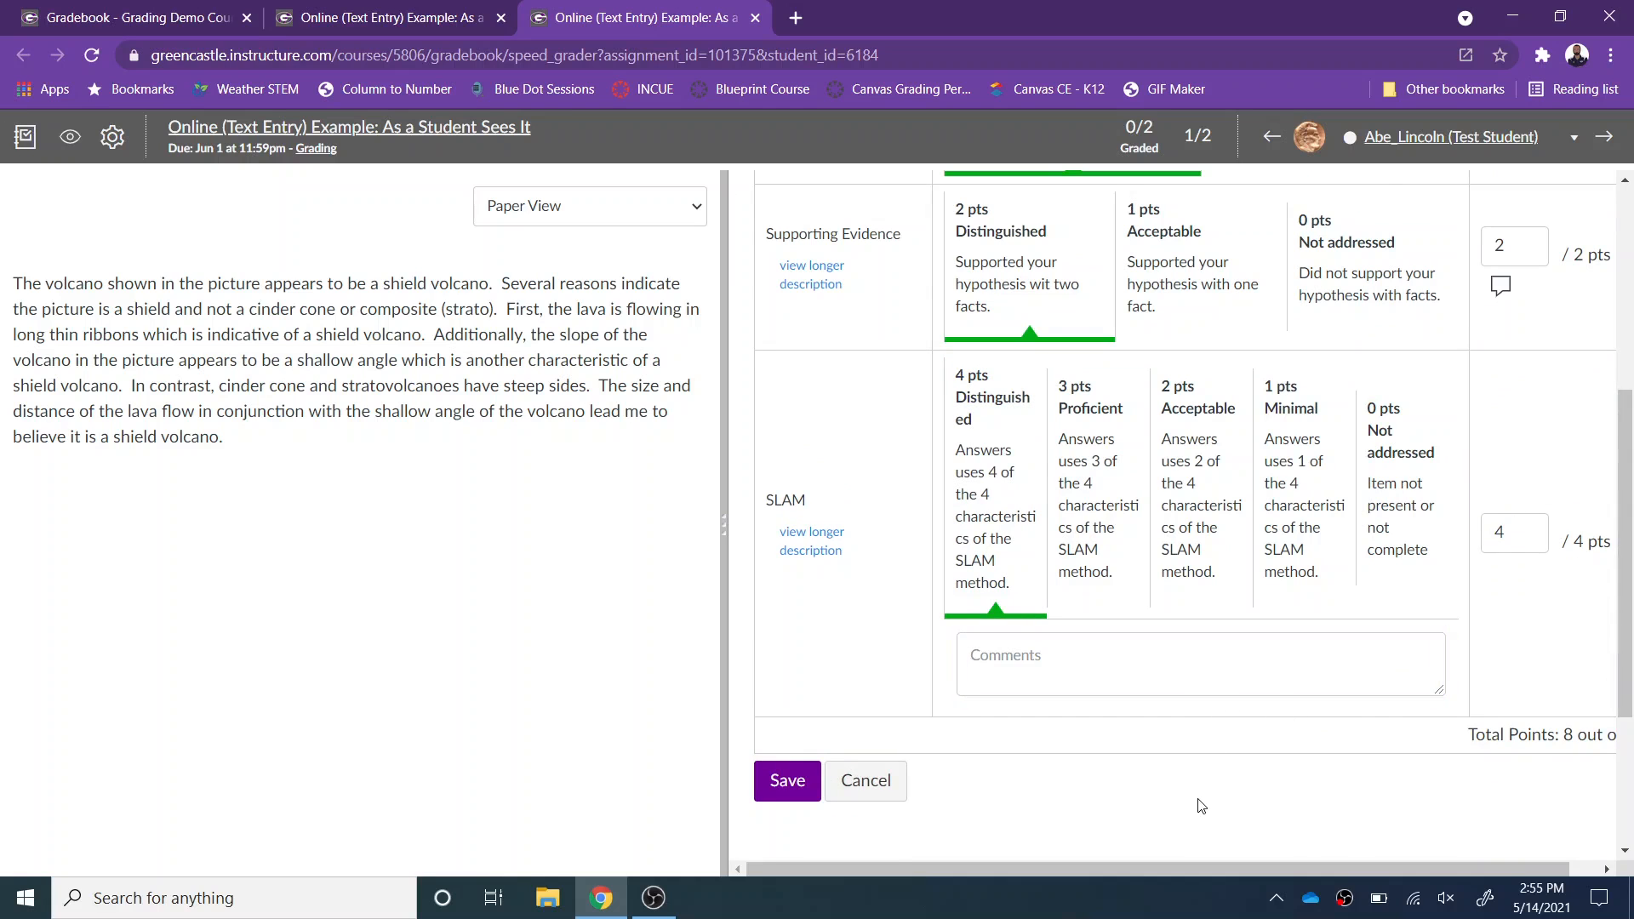
pyautogui.scroll(-3, 1197, 803)
pyautogui.click(790, 529)
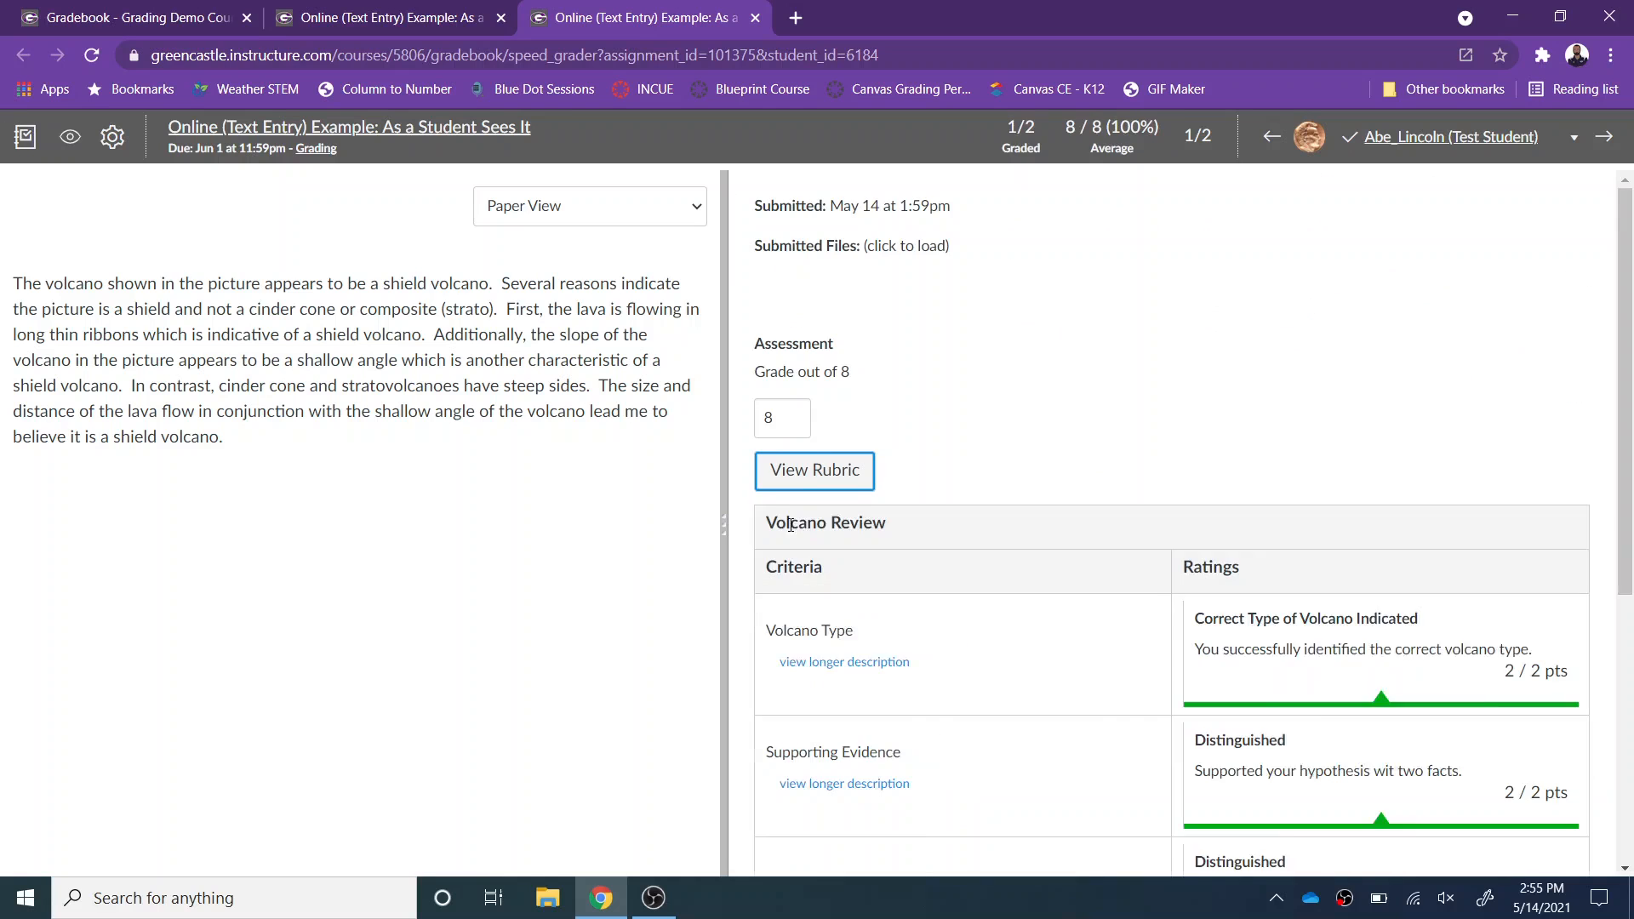
pyautogui.scroll(-4, 868, 528)
pyautogui.scroll(5, 872, 529)
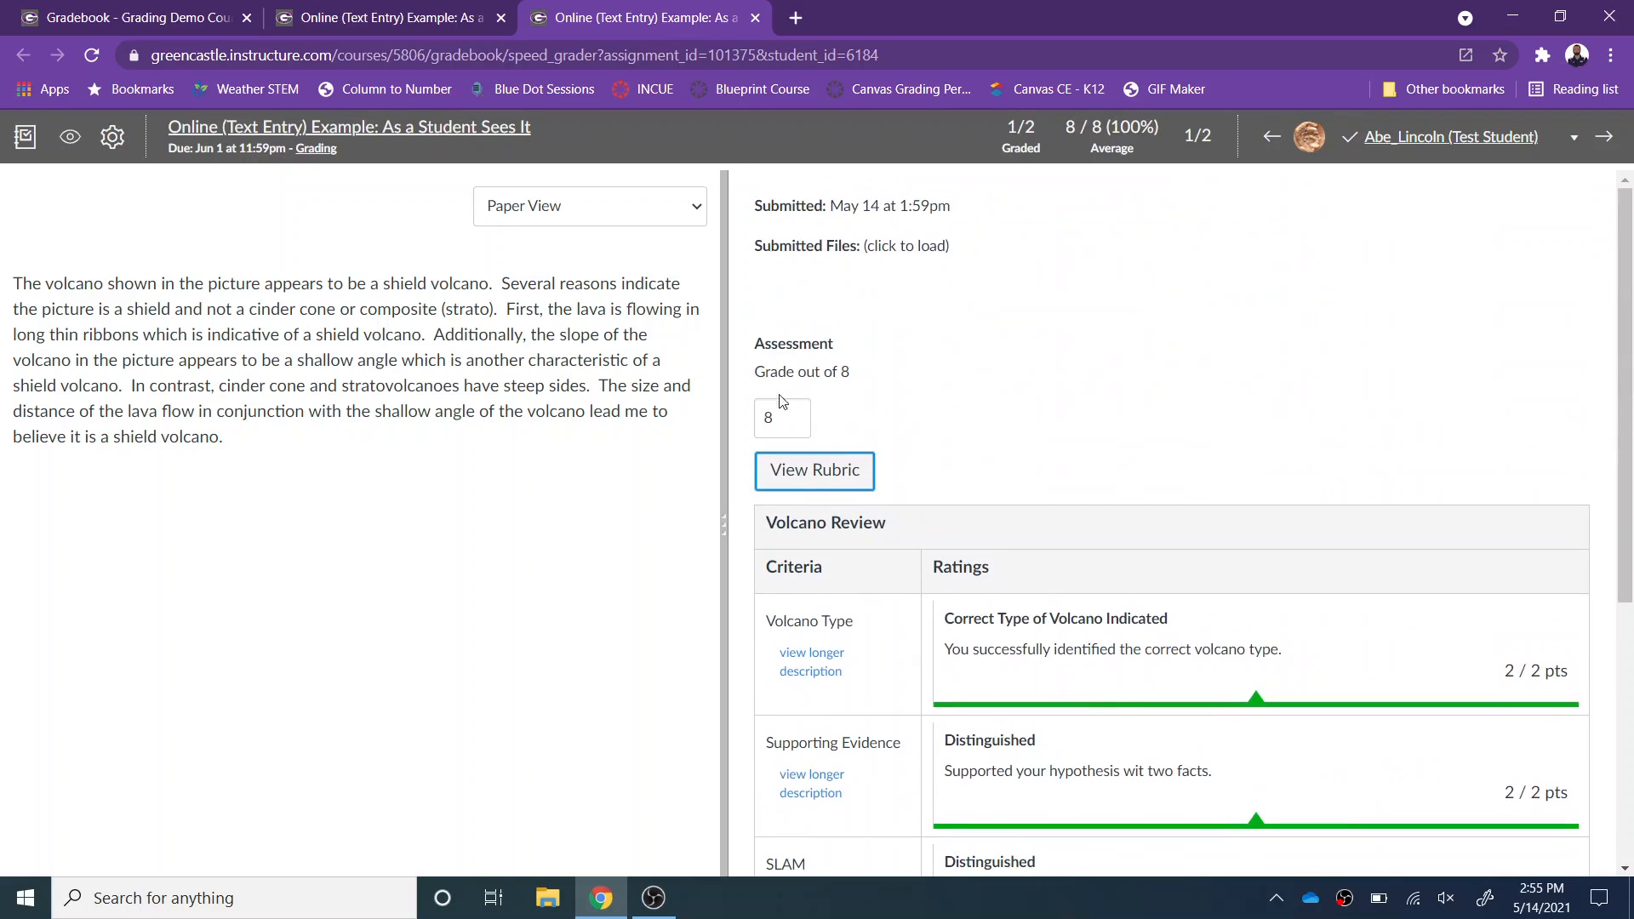
# - Dictate an assignment comment with Speech to Text: "your text so here is my speech-to-text example we'll see how closely a Translate"
pyautogui.scroll(-5, 821, 400)
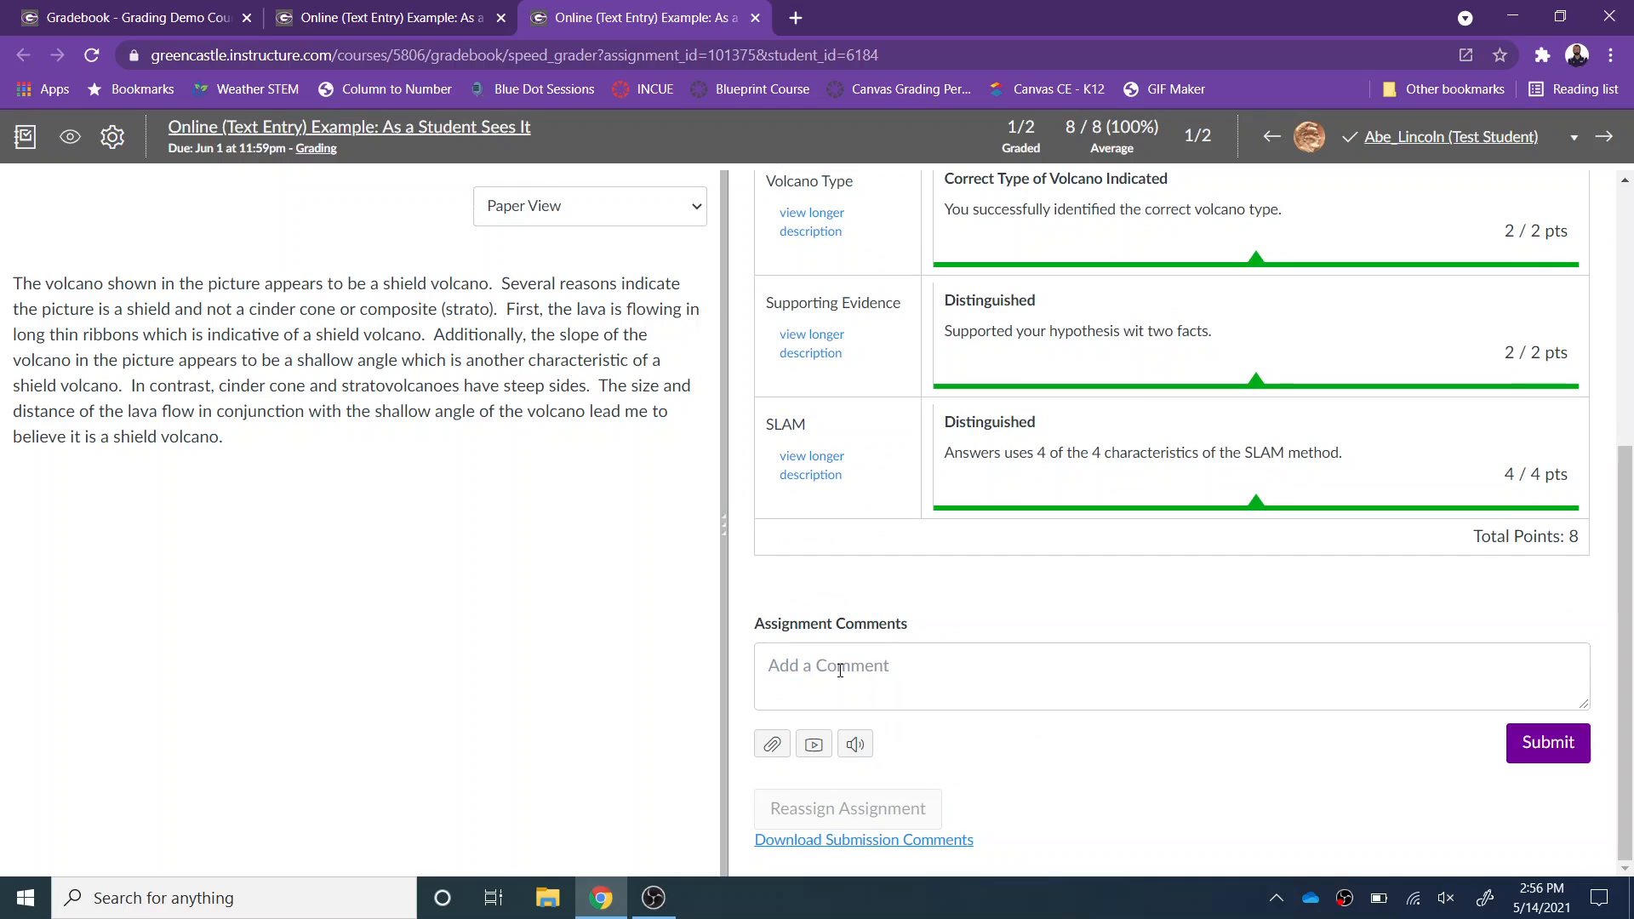
pyautogui.click(861, 749)
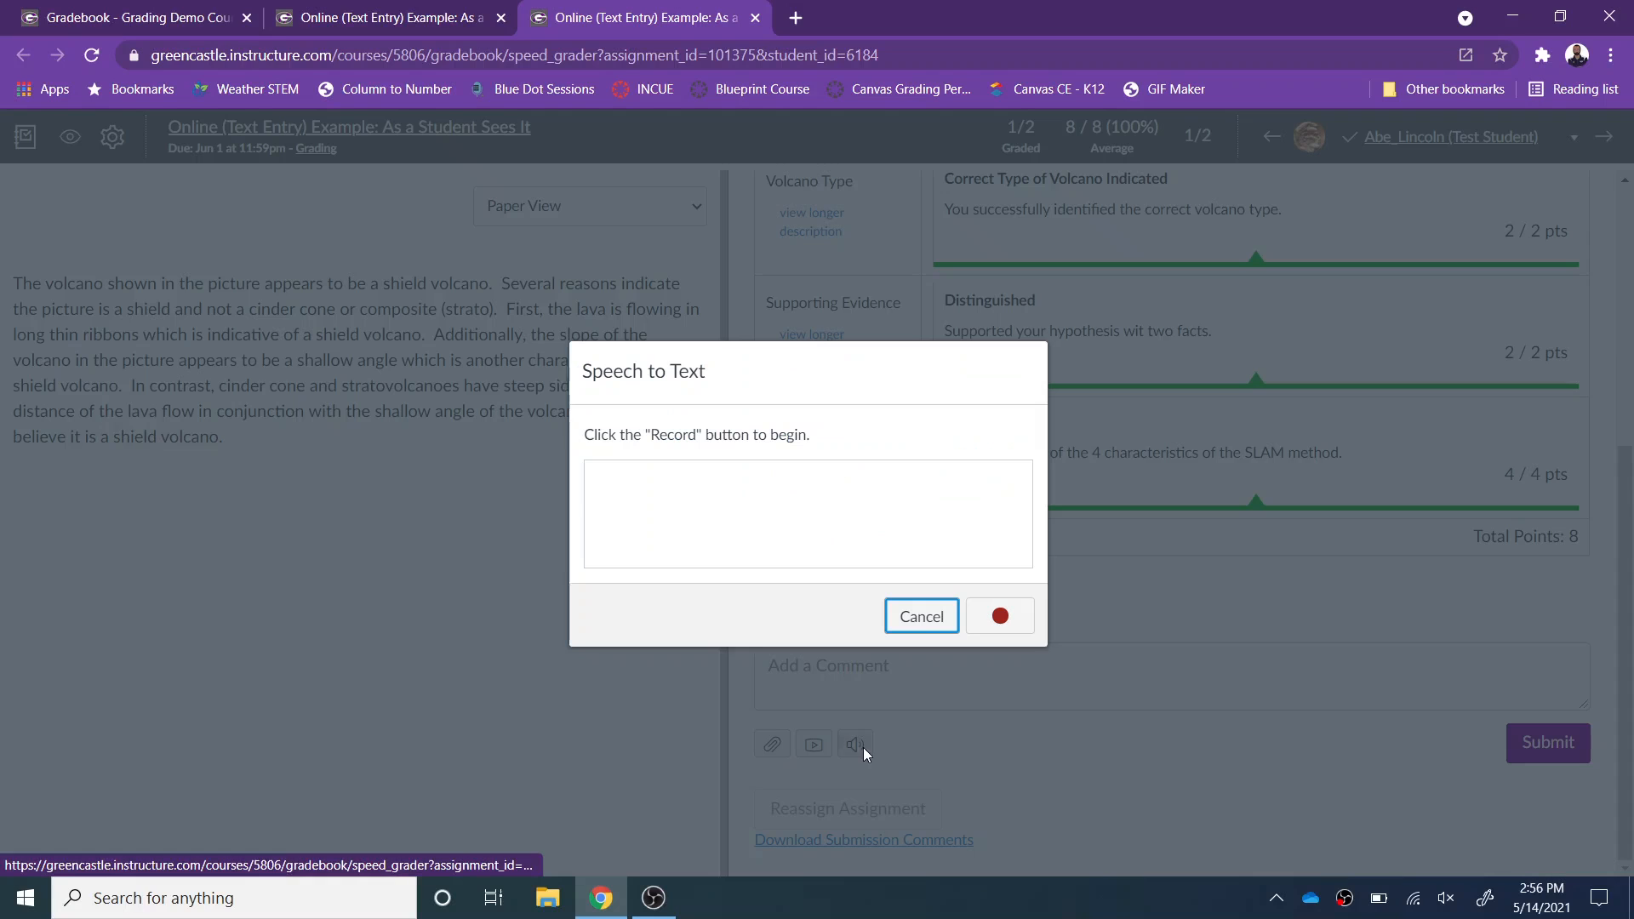
pyautogui.click(993, 621)
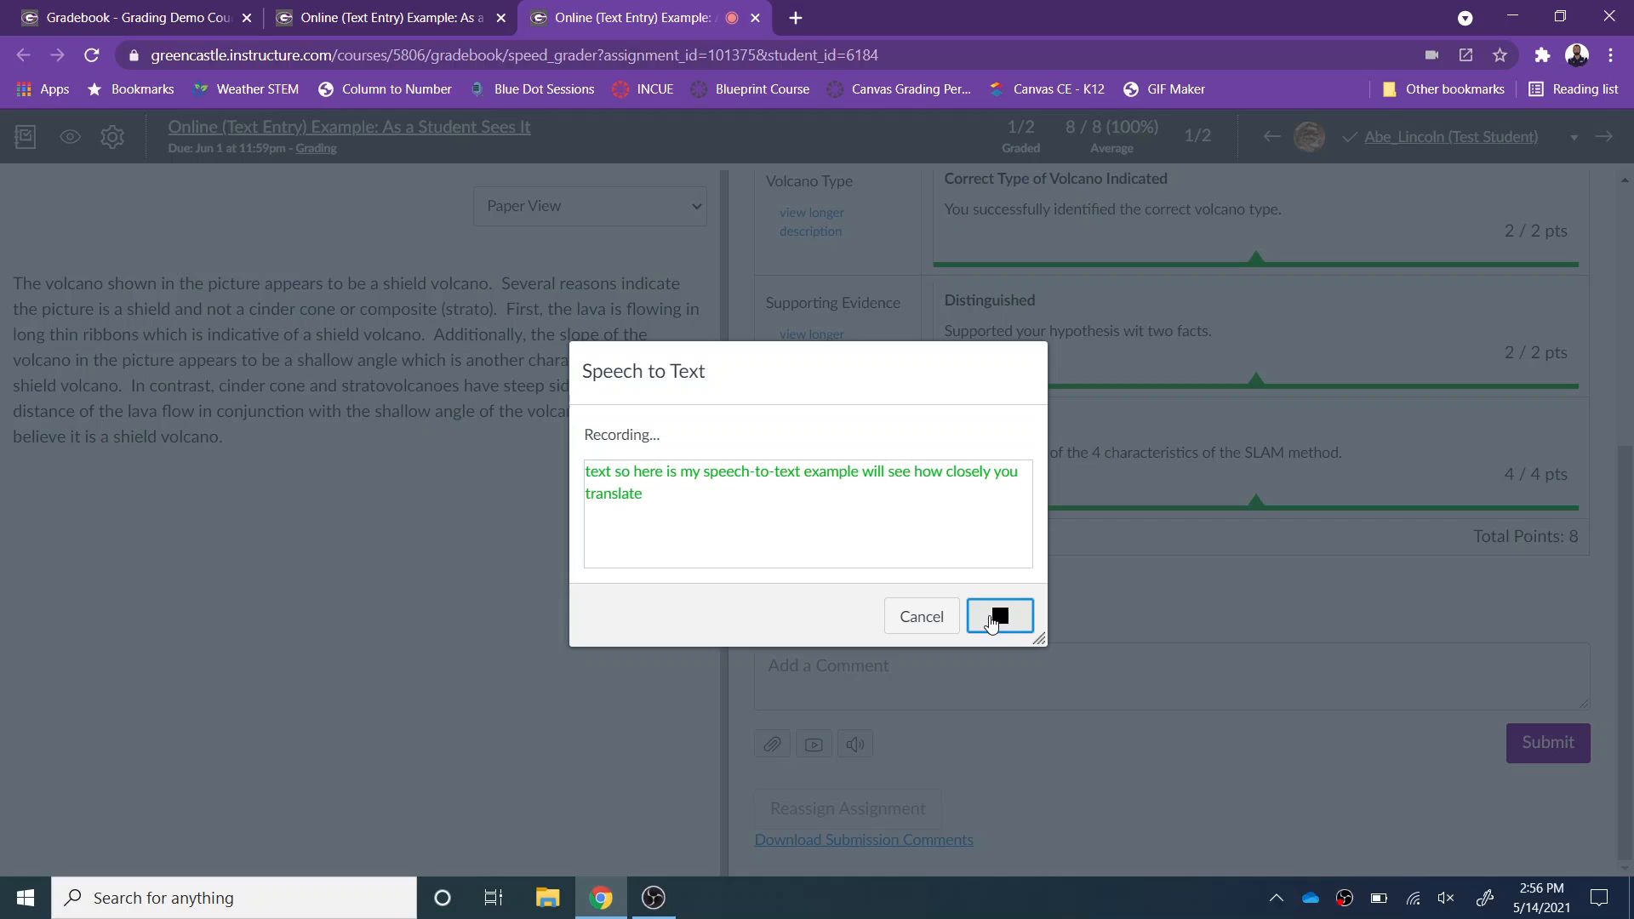
pyautogui.click(992, 624)
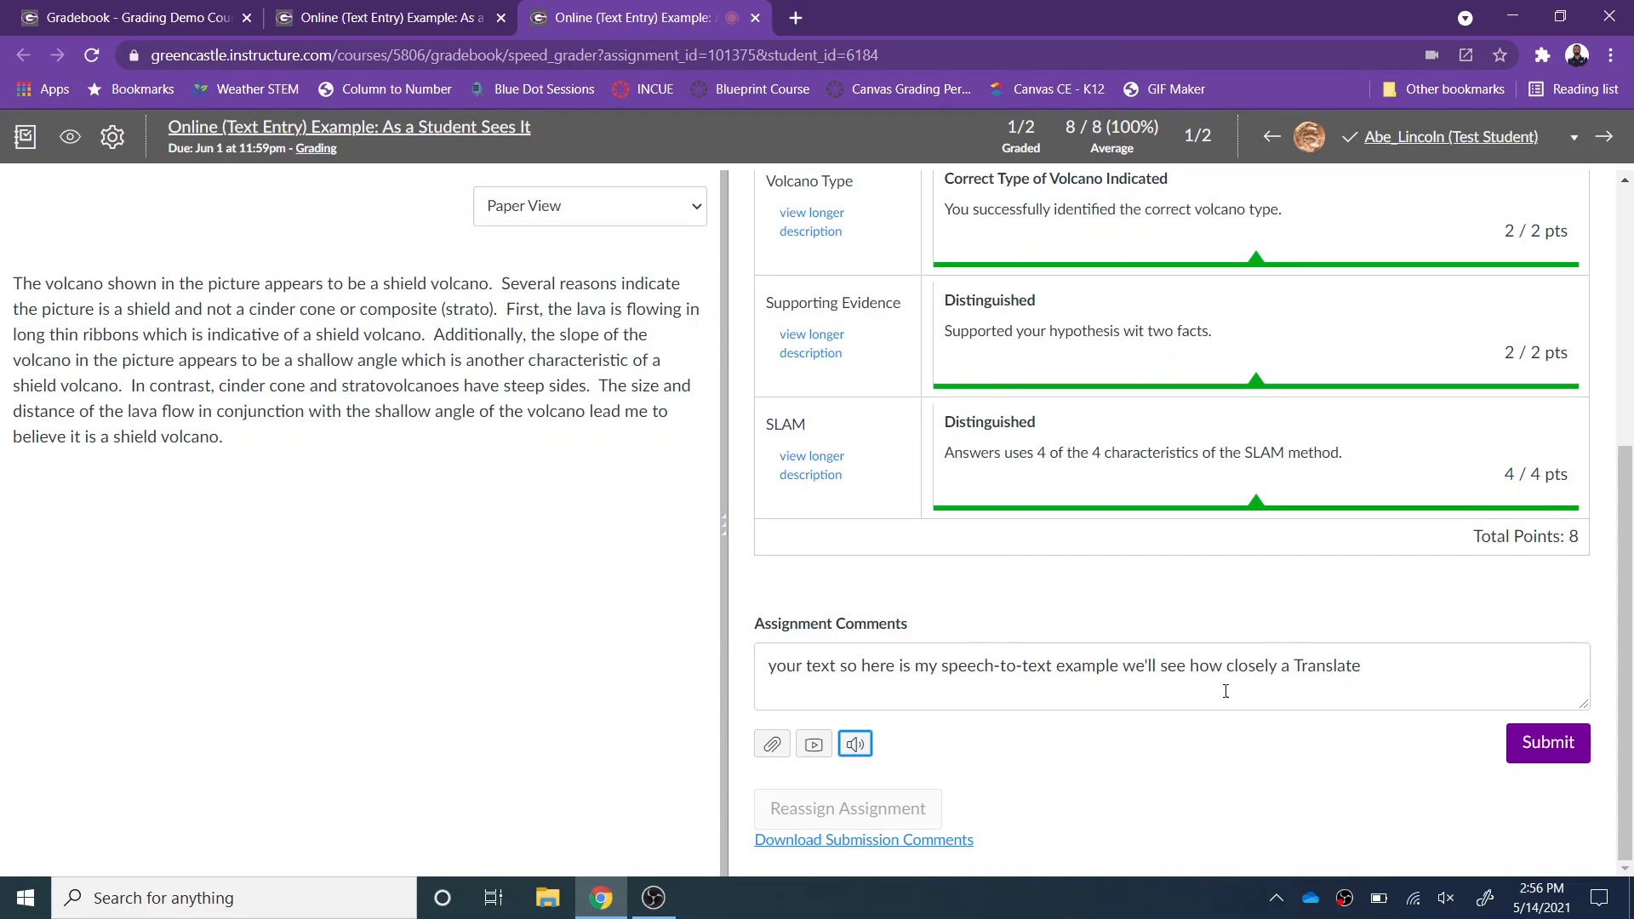
# - Capitalize the first word of the dictated comment so it starts with "Your"
pyautogui.click(839, 674)
pyautogui.press('Home')
pyautogui.press('Delete')
pyautogui.write('Y')
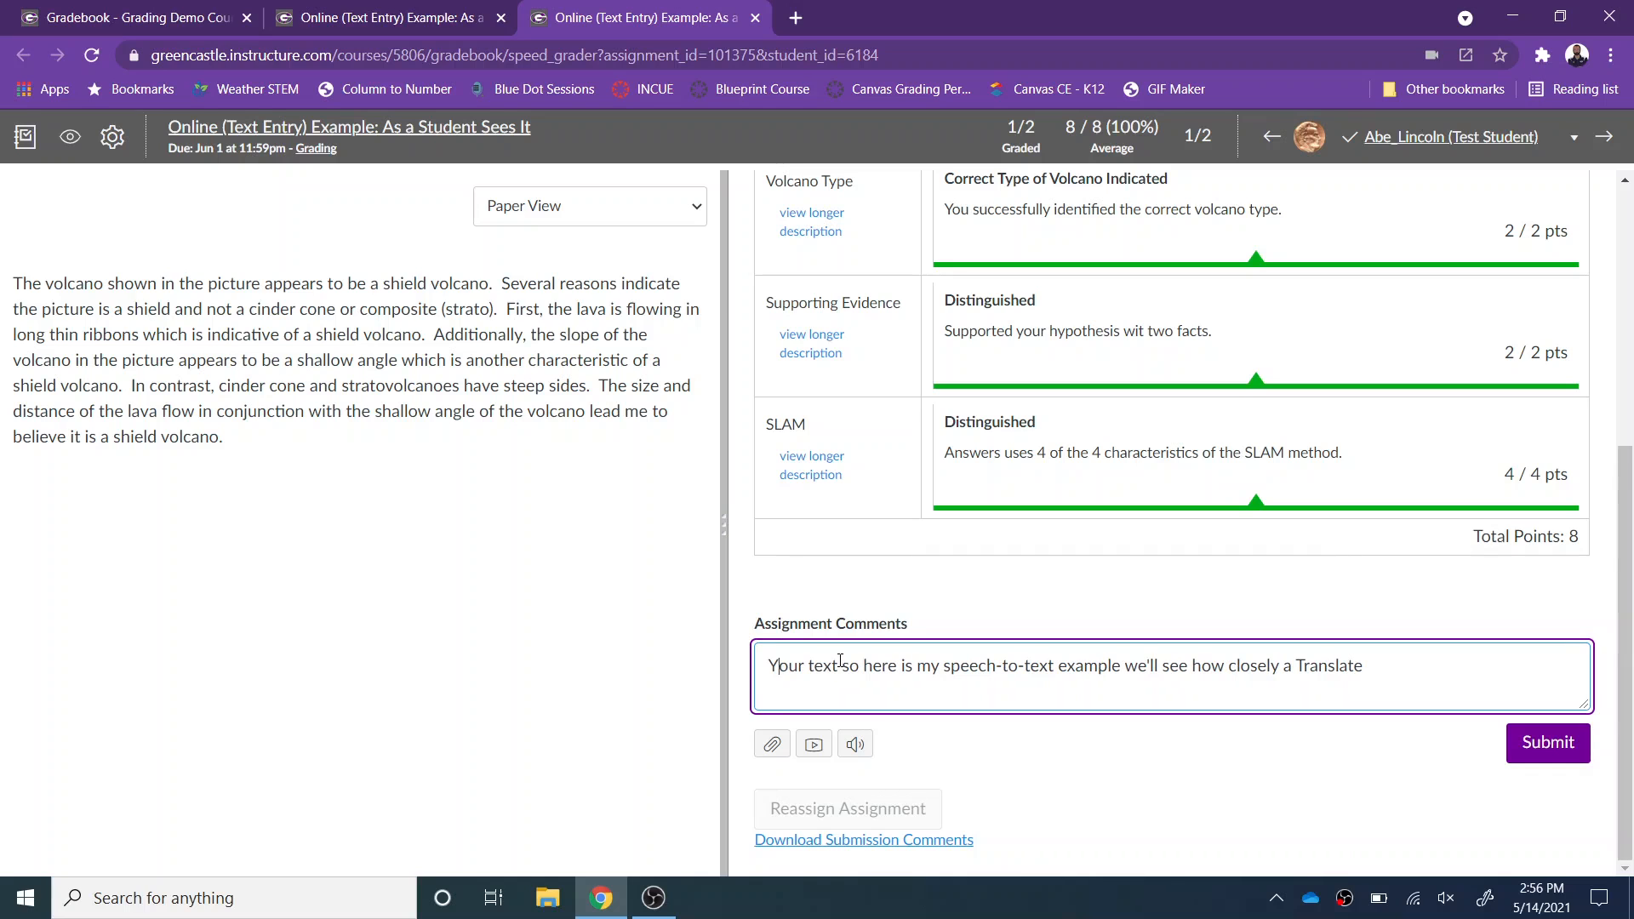
# - Record a webcam media comment of about 4 seconds and save it with the assignment comment
pyautogui.click(815, 745)
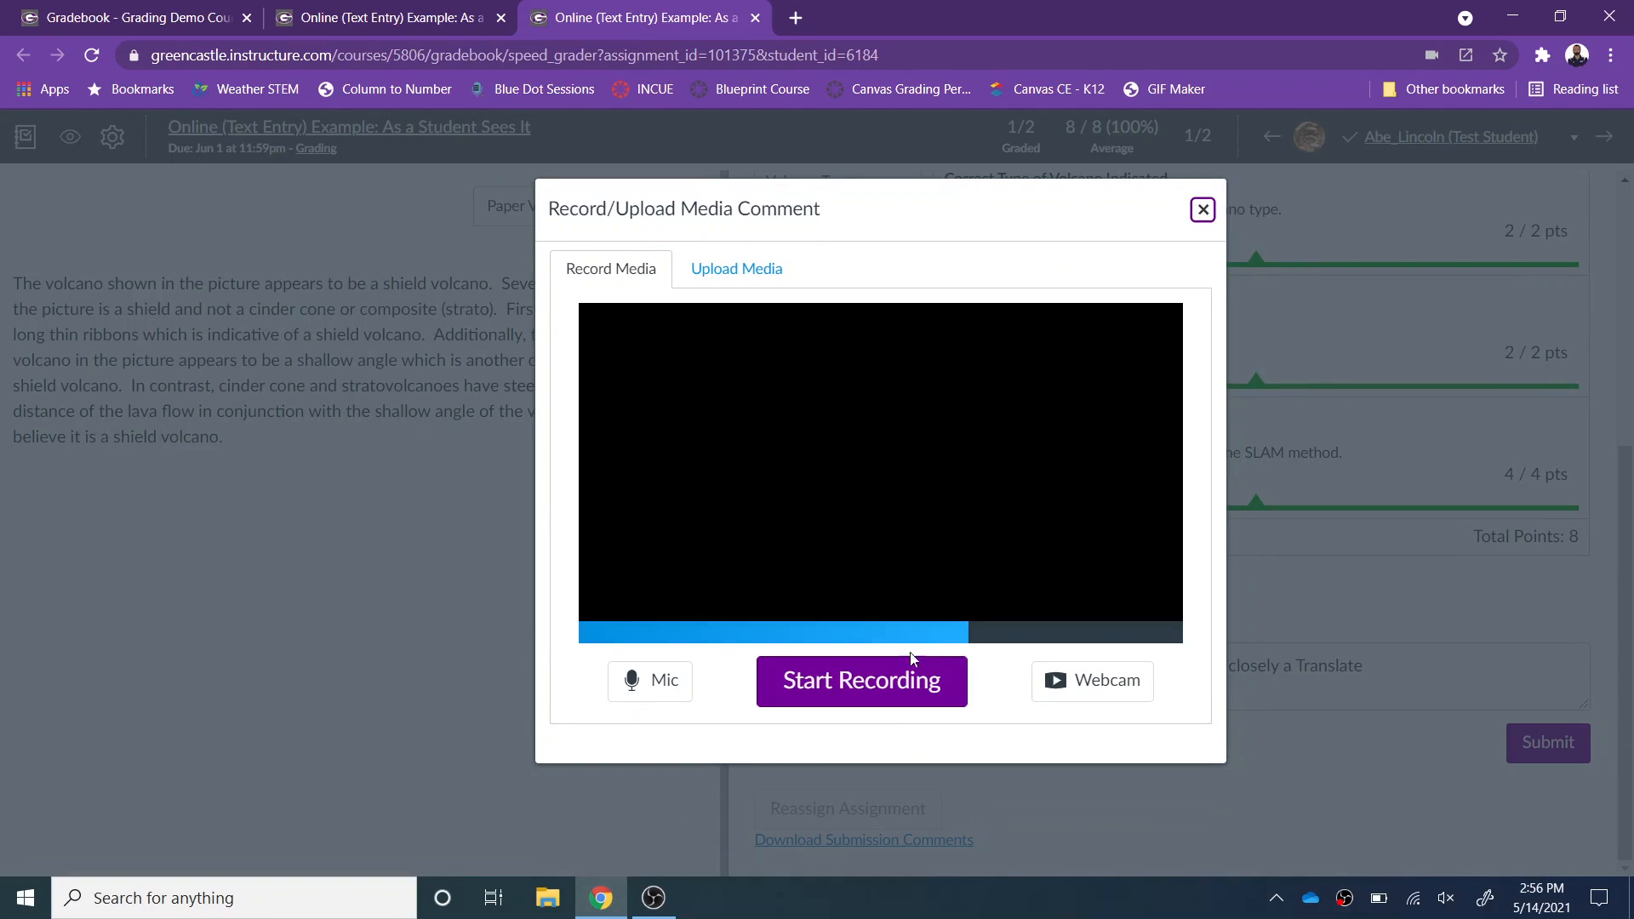
pyautogui.click(901, 682)
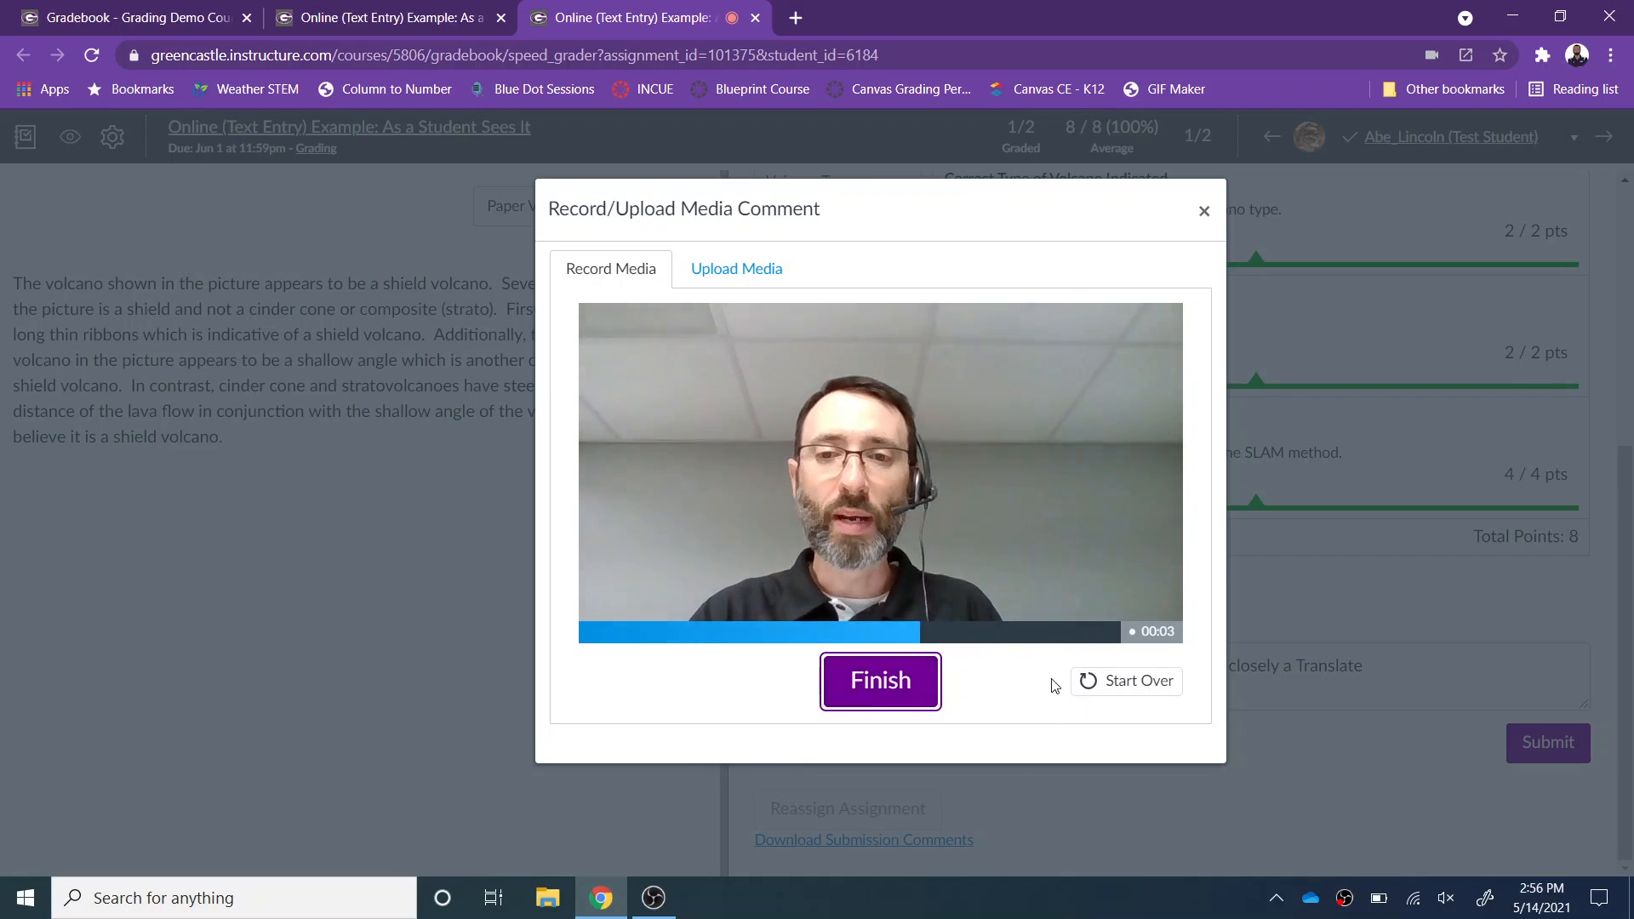
pyautogui.click(895, 694)
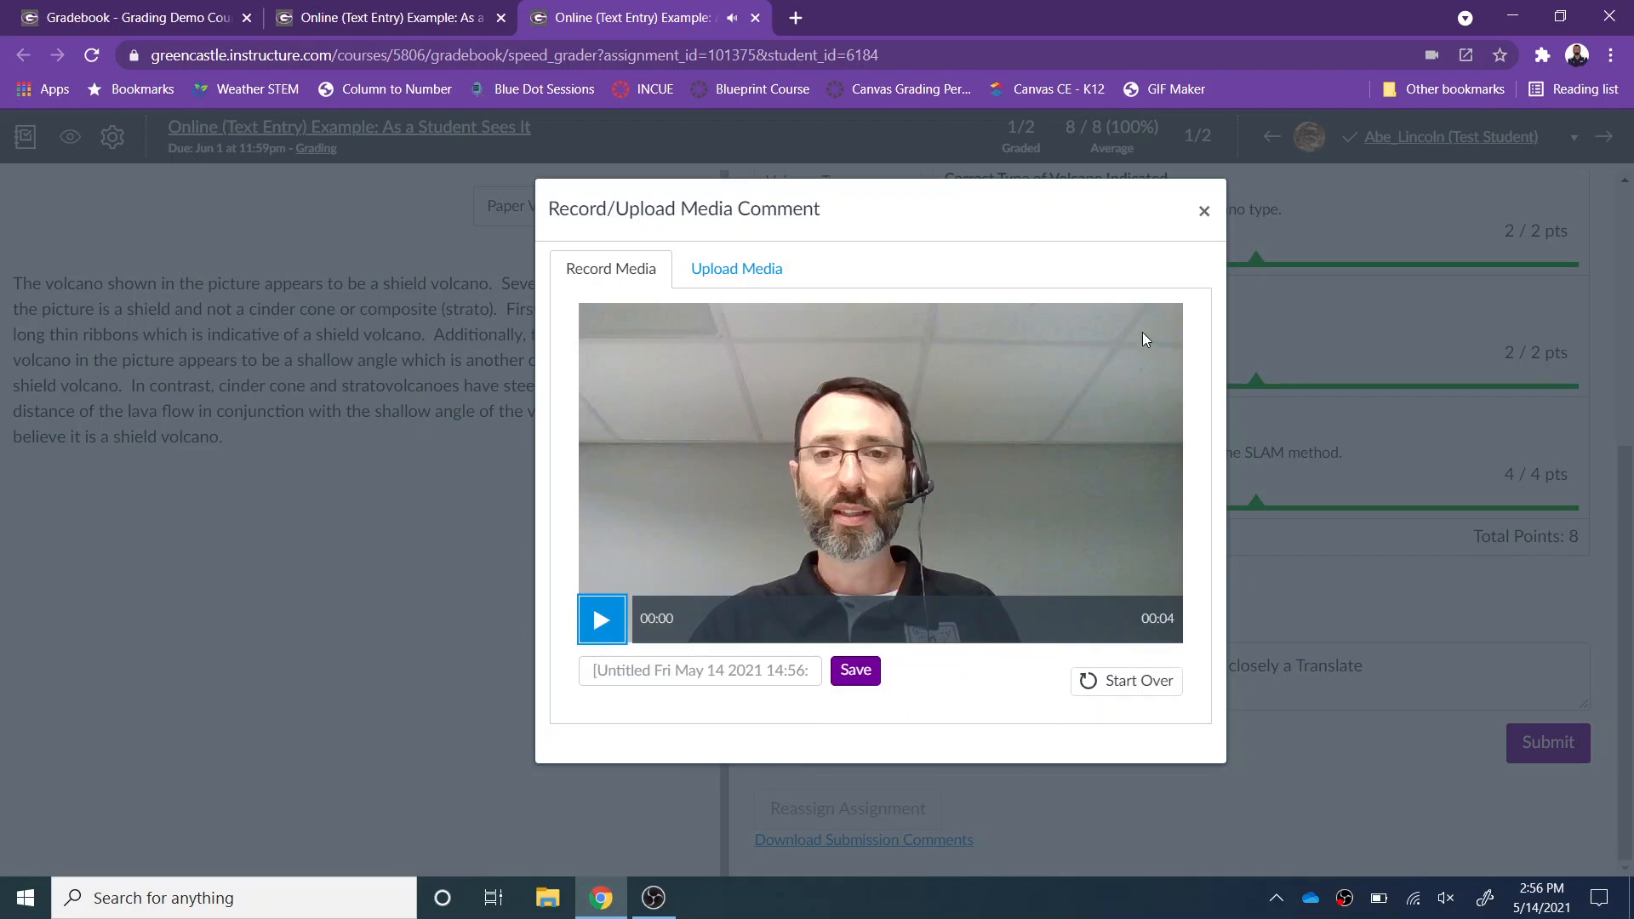
pyautogui.click(860, 677)
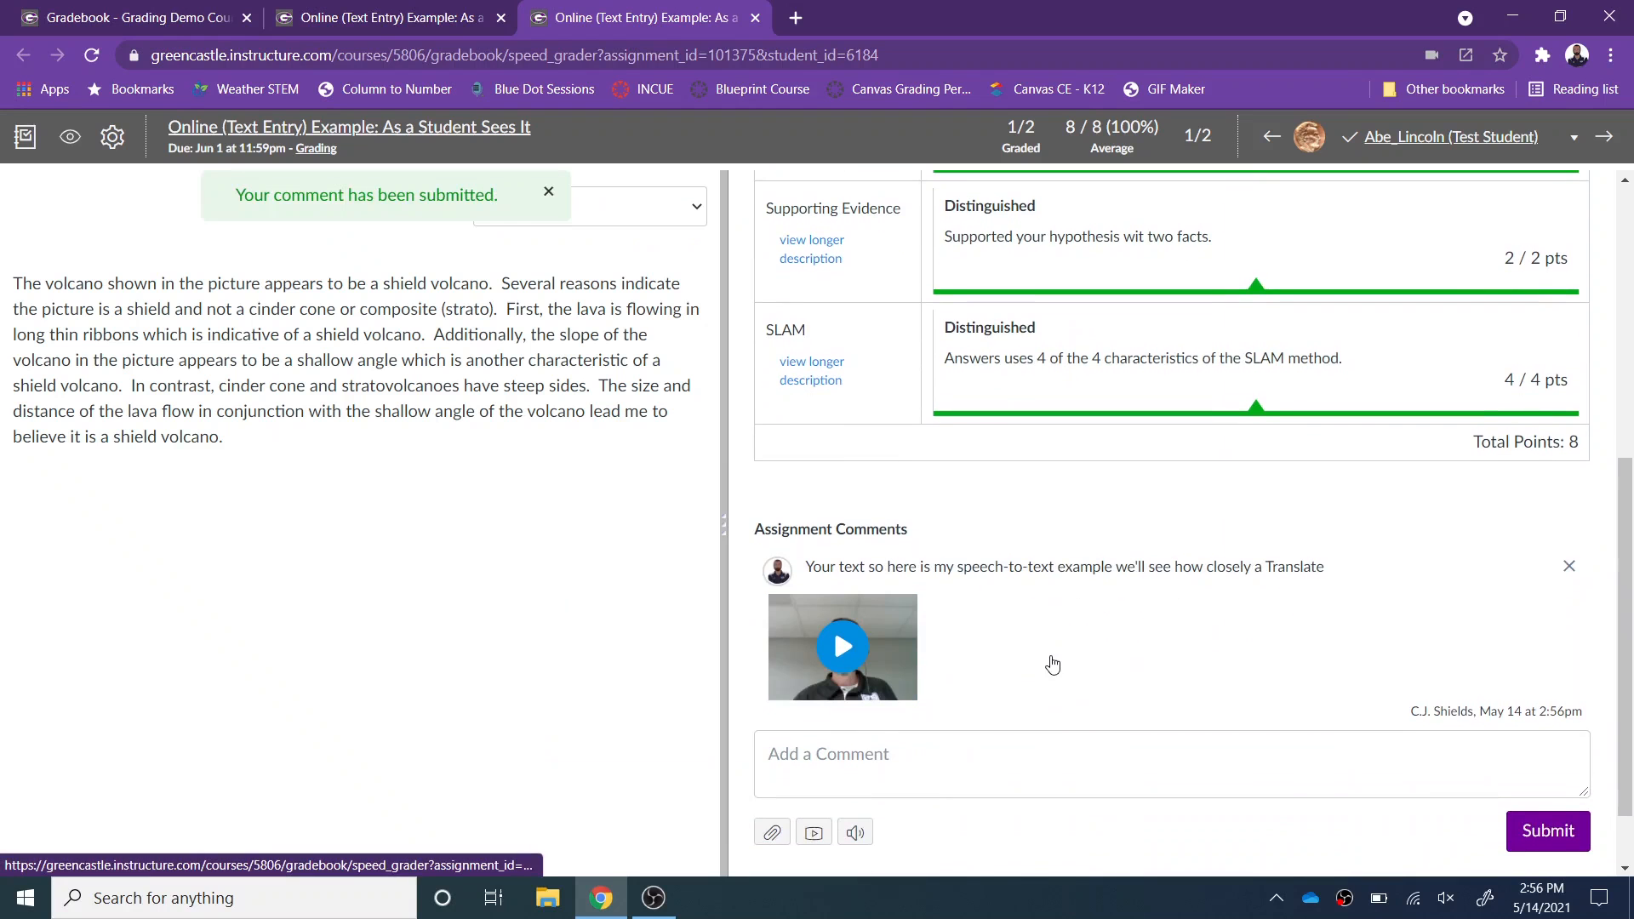
# - Look over the submitted comments and reassign option, view the student list, and go to the next student's submission
pyautogui.scroll(-2, 1055, 655)
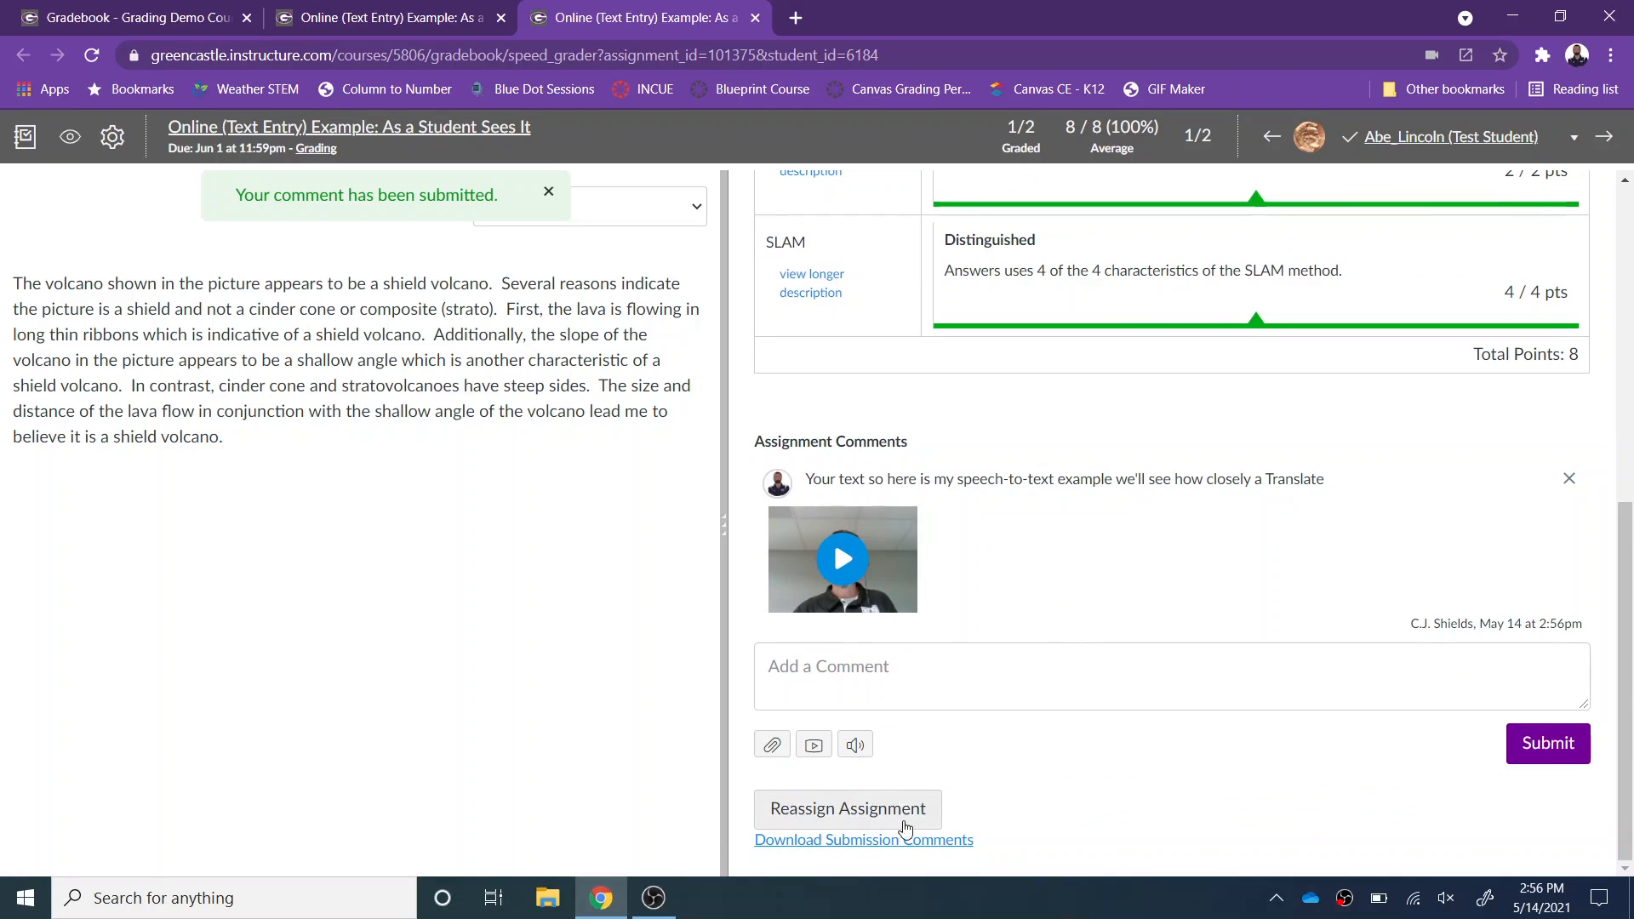
pyautogui.scroll(8, 1187, 691)
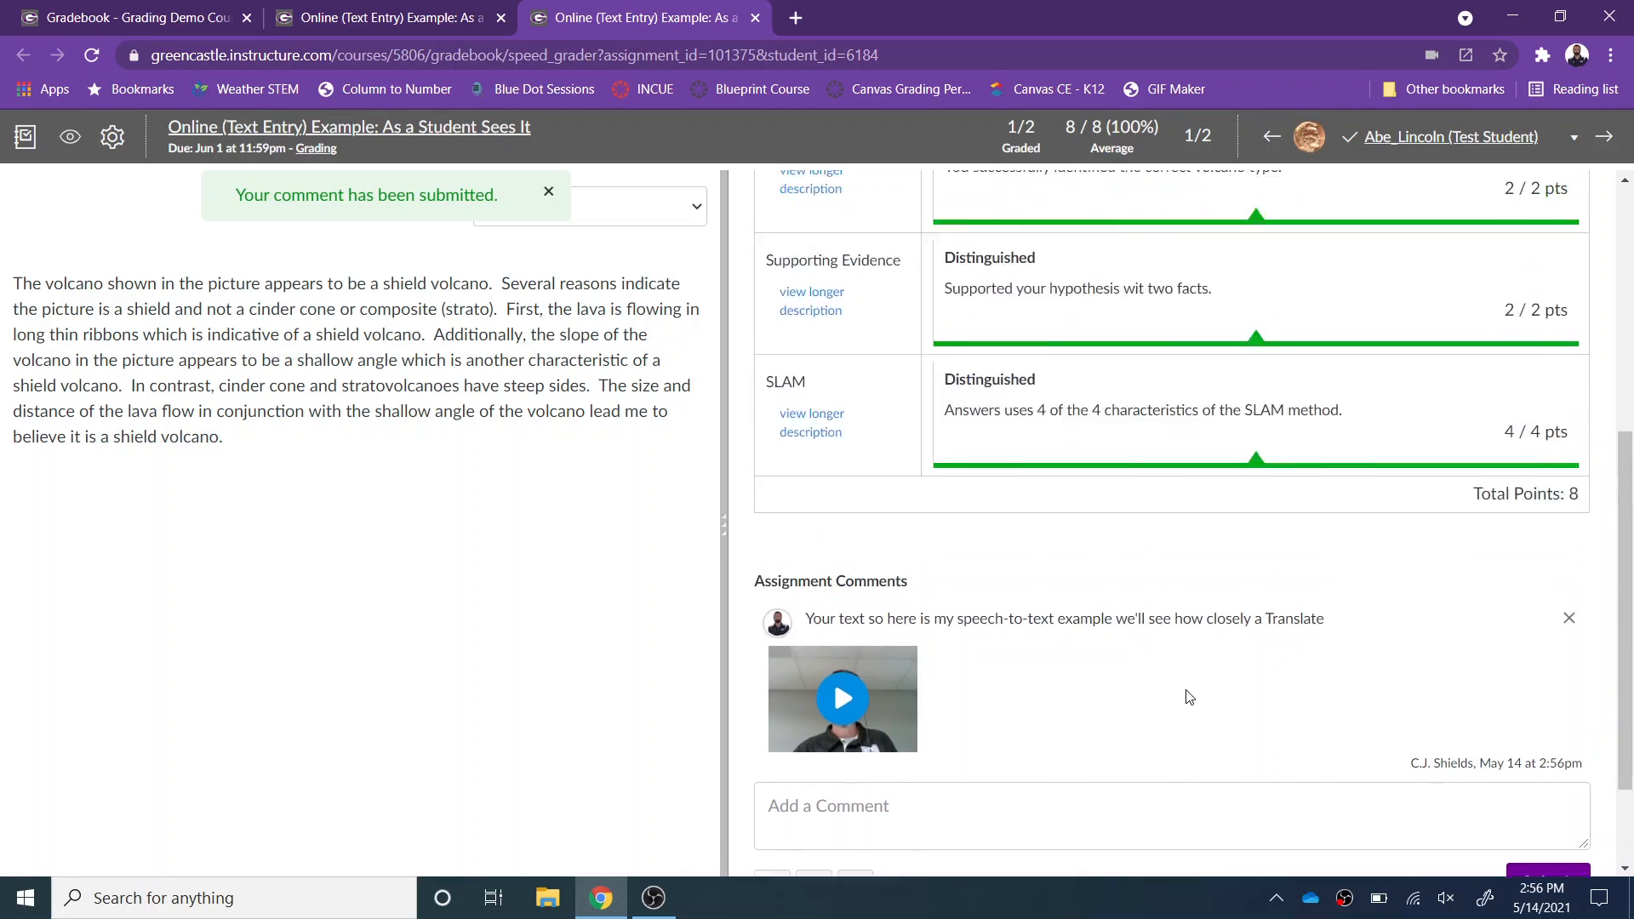
pyautogui.scroll(-6, 1186, 688)
pyautogui.scroll(-2, 1194, 696)
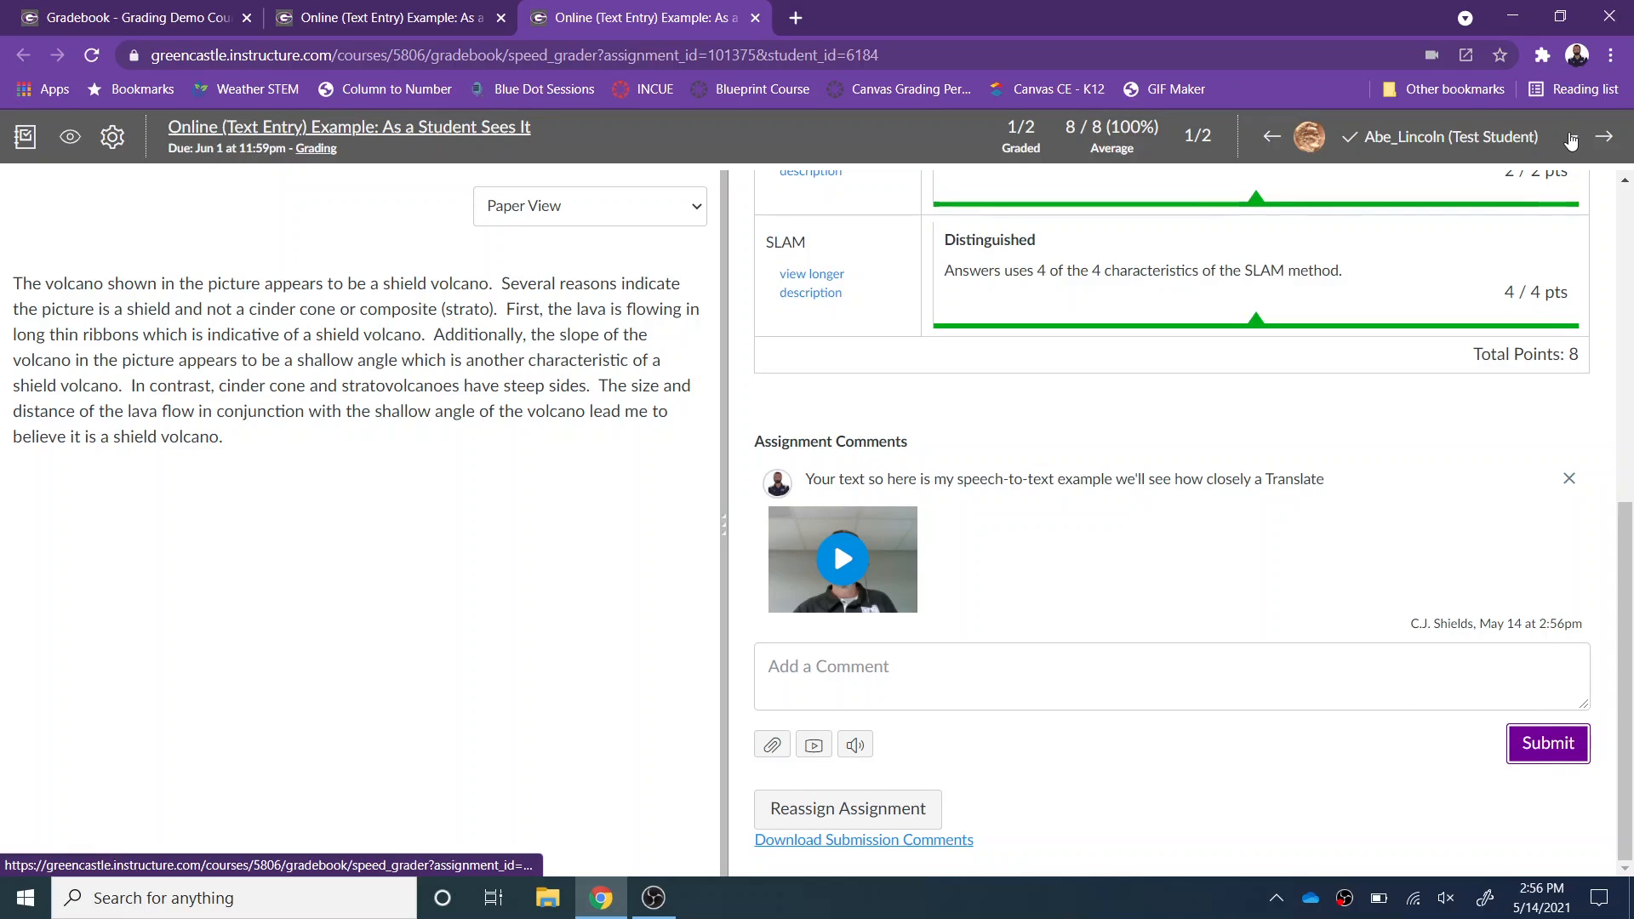
pyautogui.click(1572, 138)
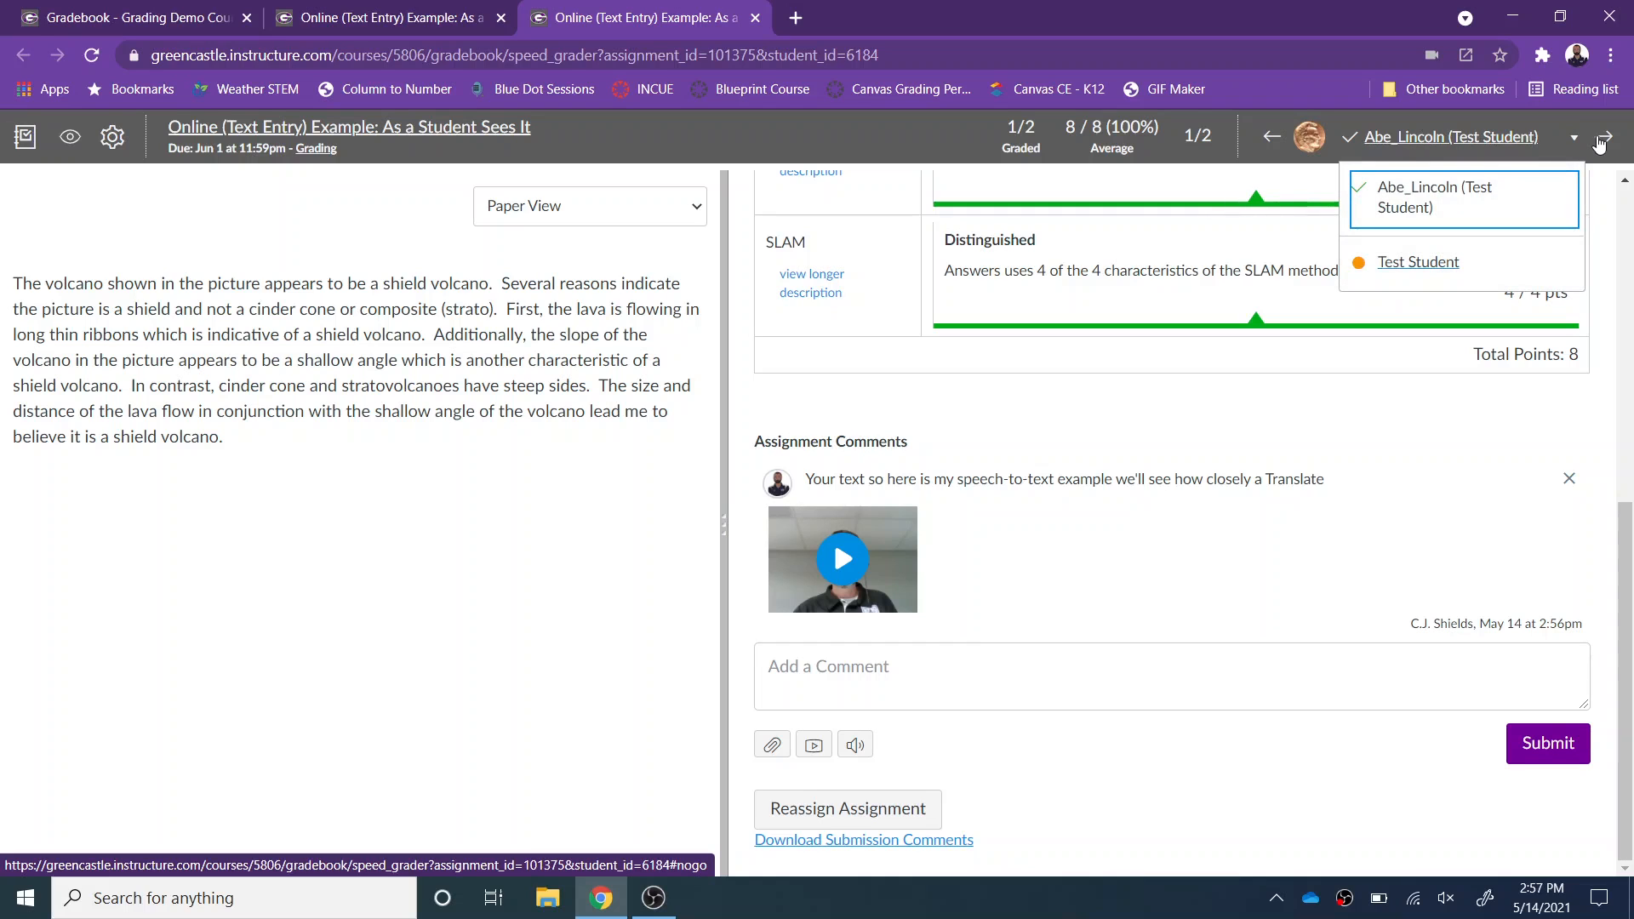
pyautogui.click(1601, 139)
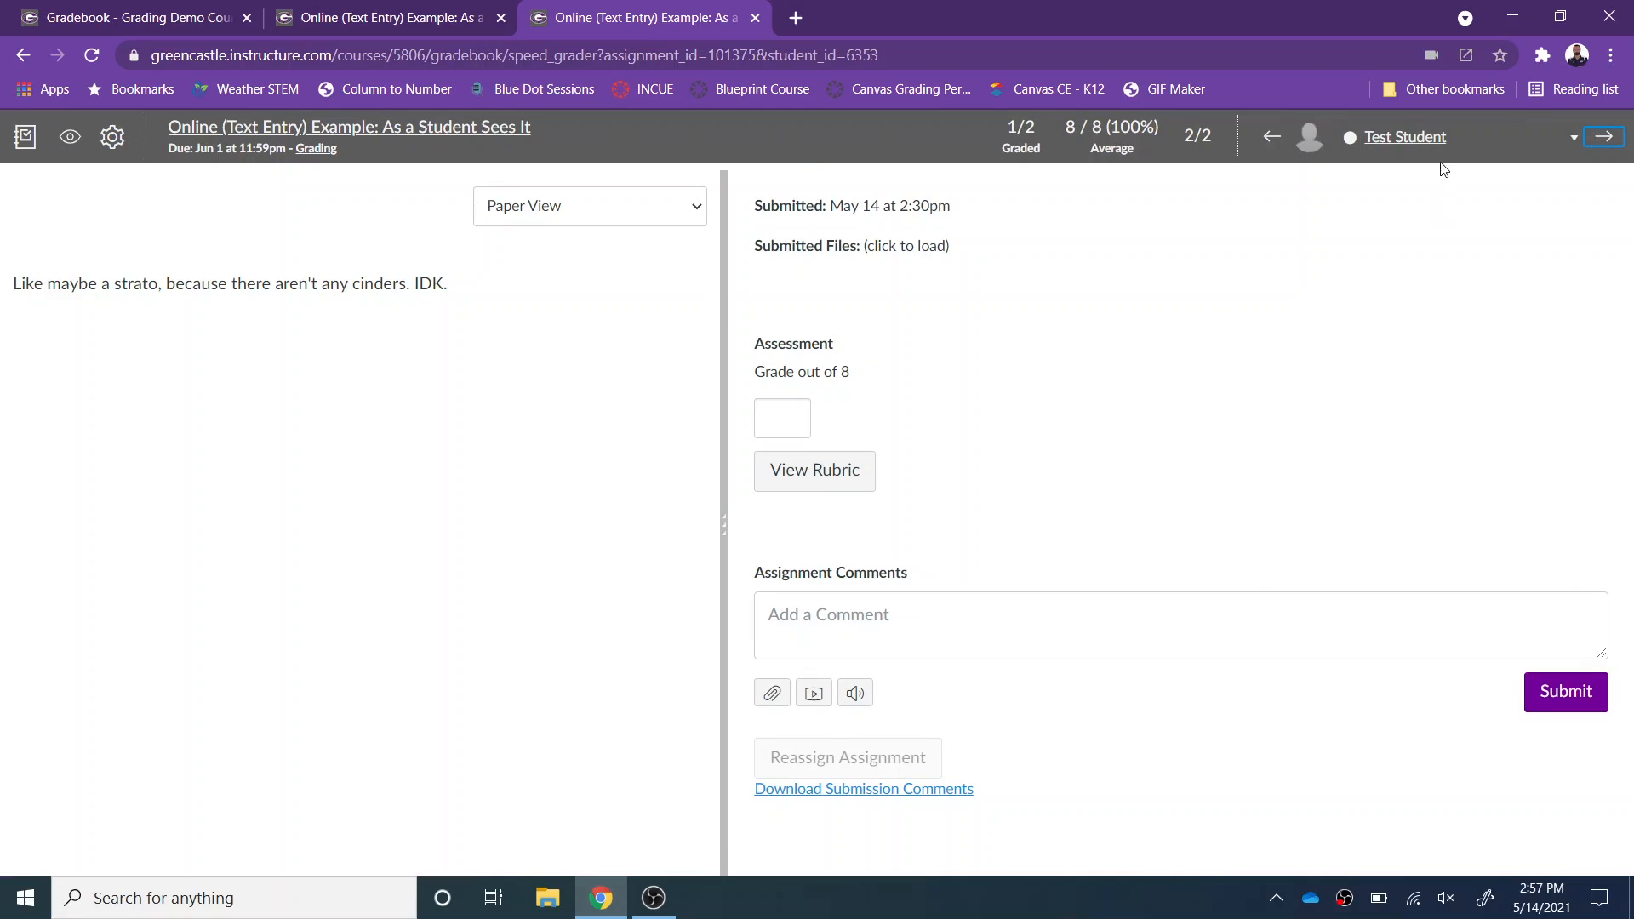
# - Rate the second student's submission Volcano Type 2 pts, Supporting Evidence 0 pts and SLAM 0 pts, and save the rubric
pyautogui.click(835, 477)
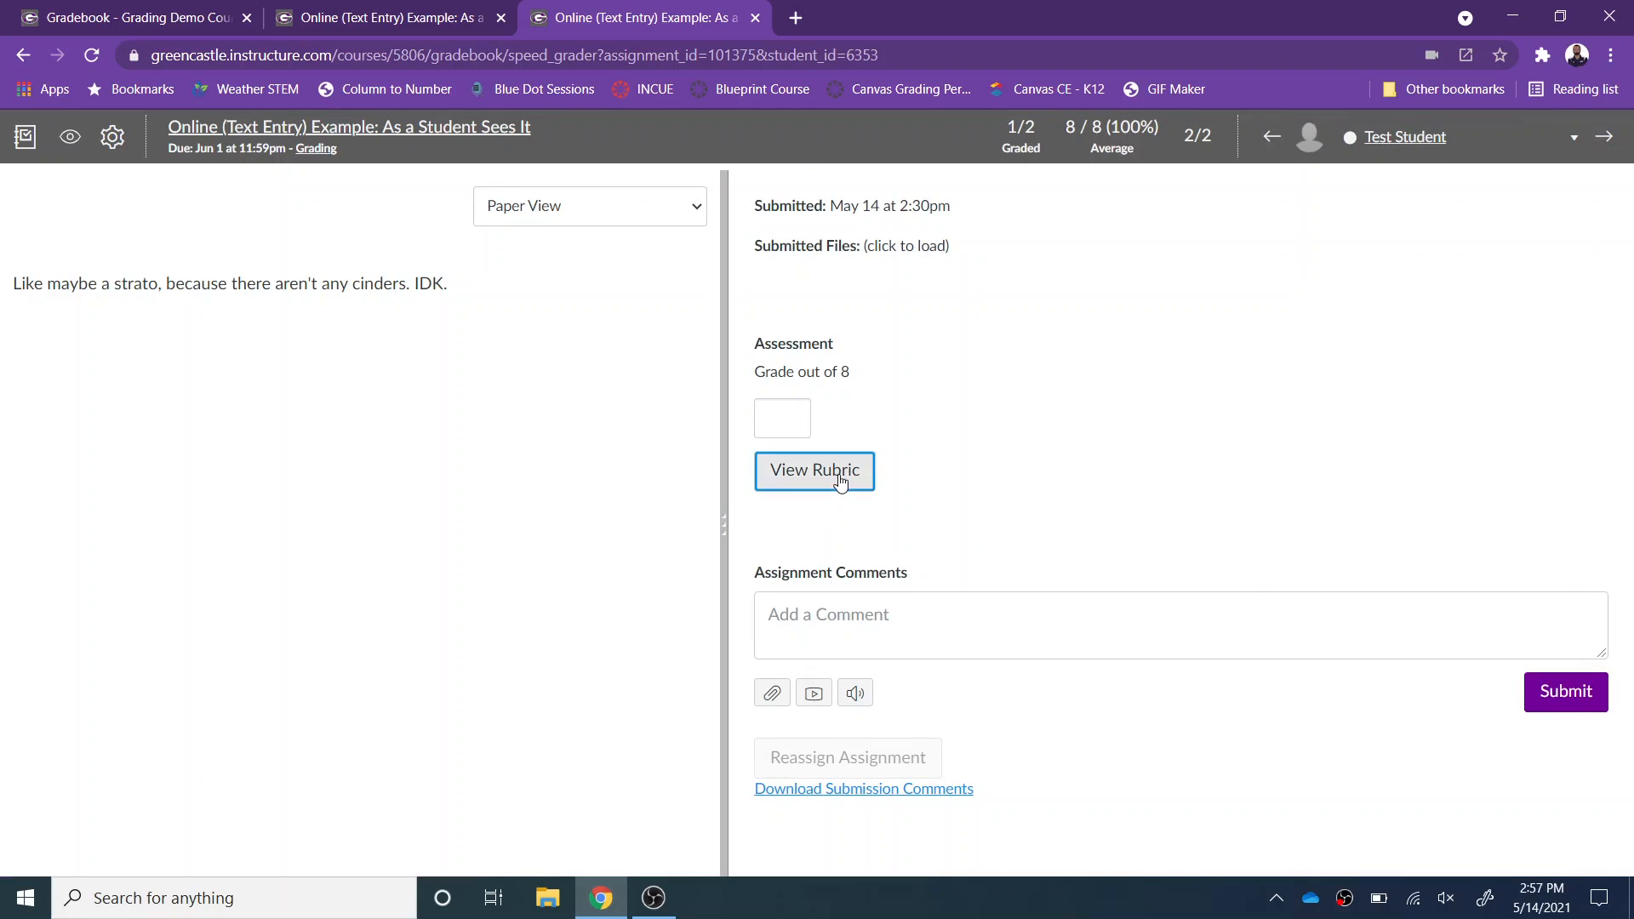
pyautogui.scroll(-1, 1485, 554)
pyautogui.click(1374, 458)
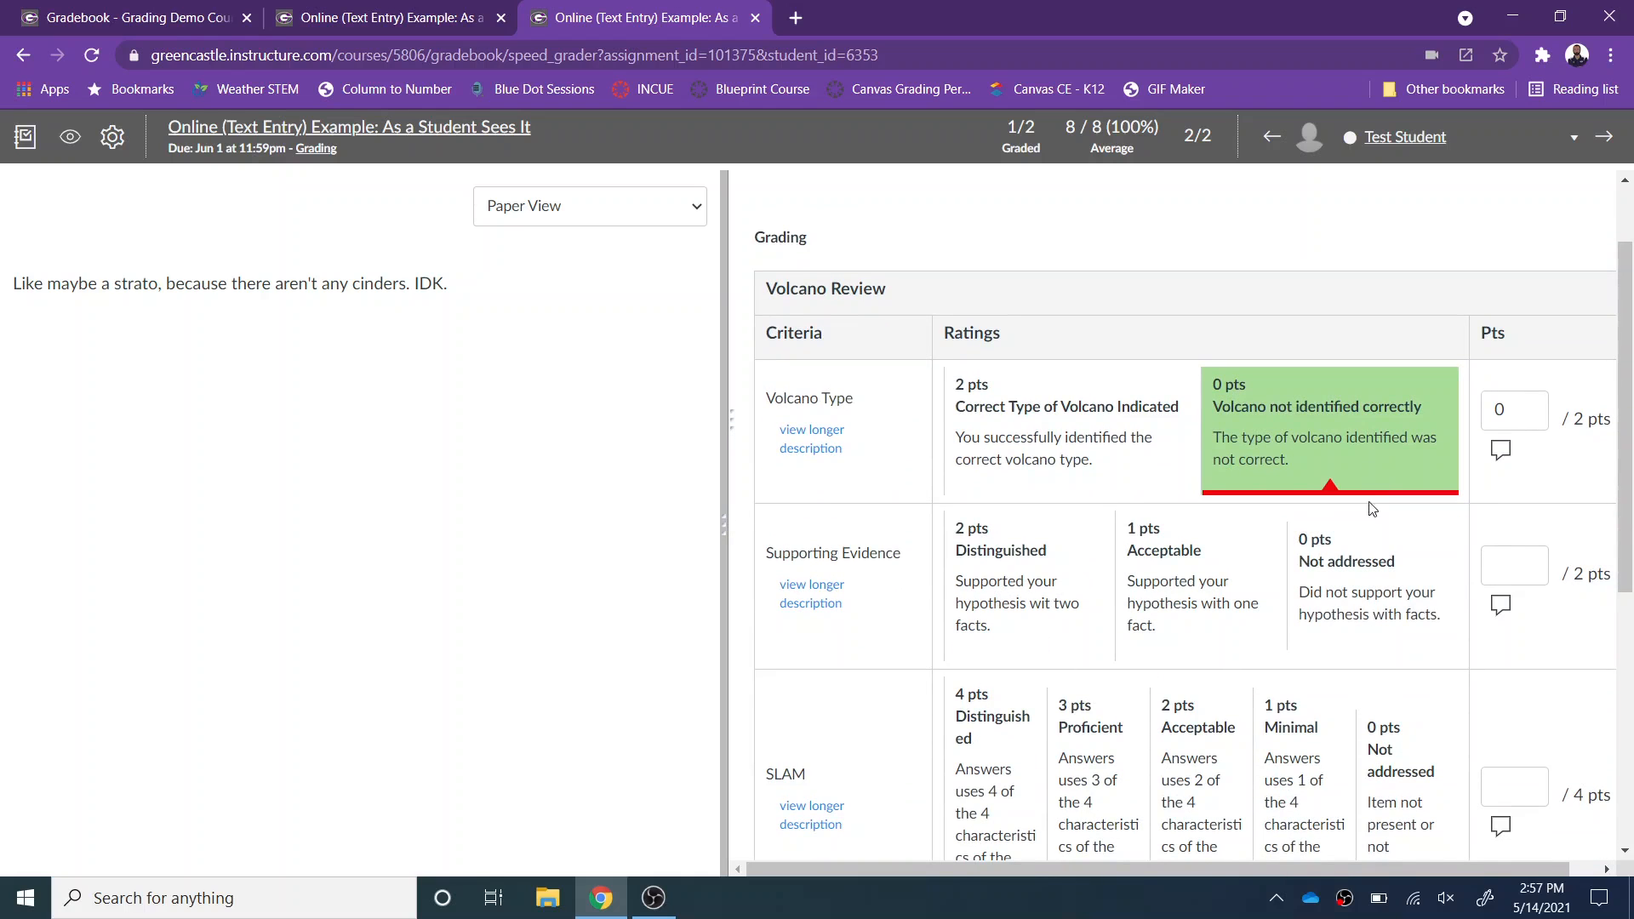
pyautogui.click(1104, 461)
pyautogui.click(1347, 606)
pyautogui.scroll(-2, 1368, 748)
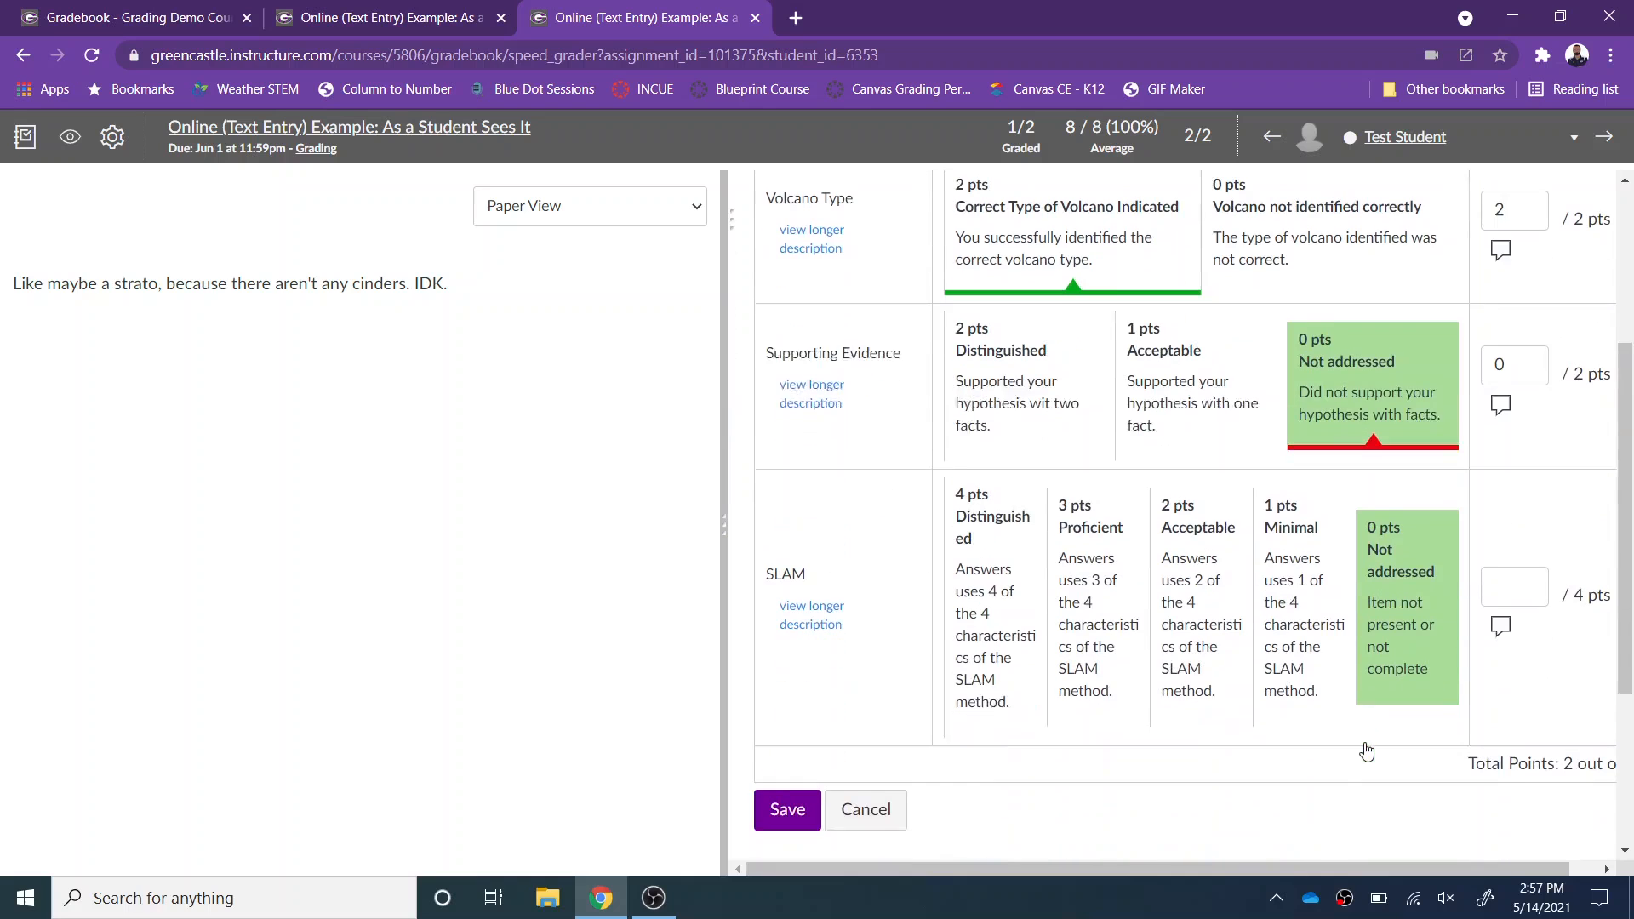
pyautogui.click(1414, 575)
pyautogui.scroll(3, 1273, 696)
pyautogui.scroll(-6, 1273, 696)
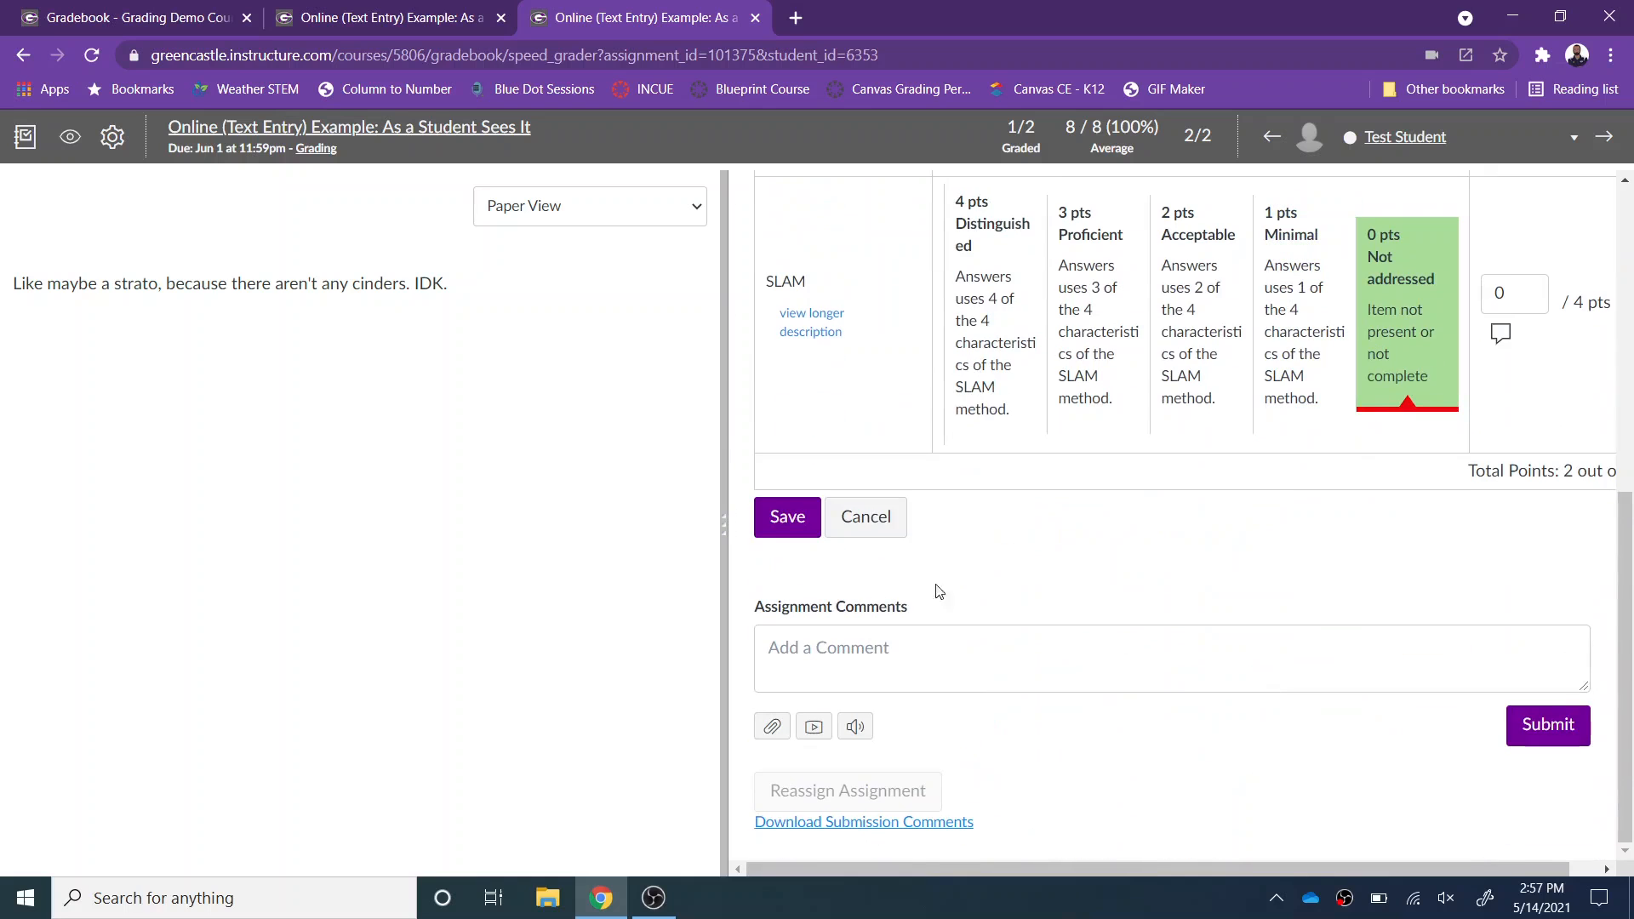
pyautogui.click(804, 523)
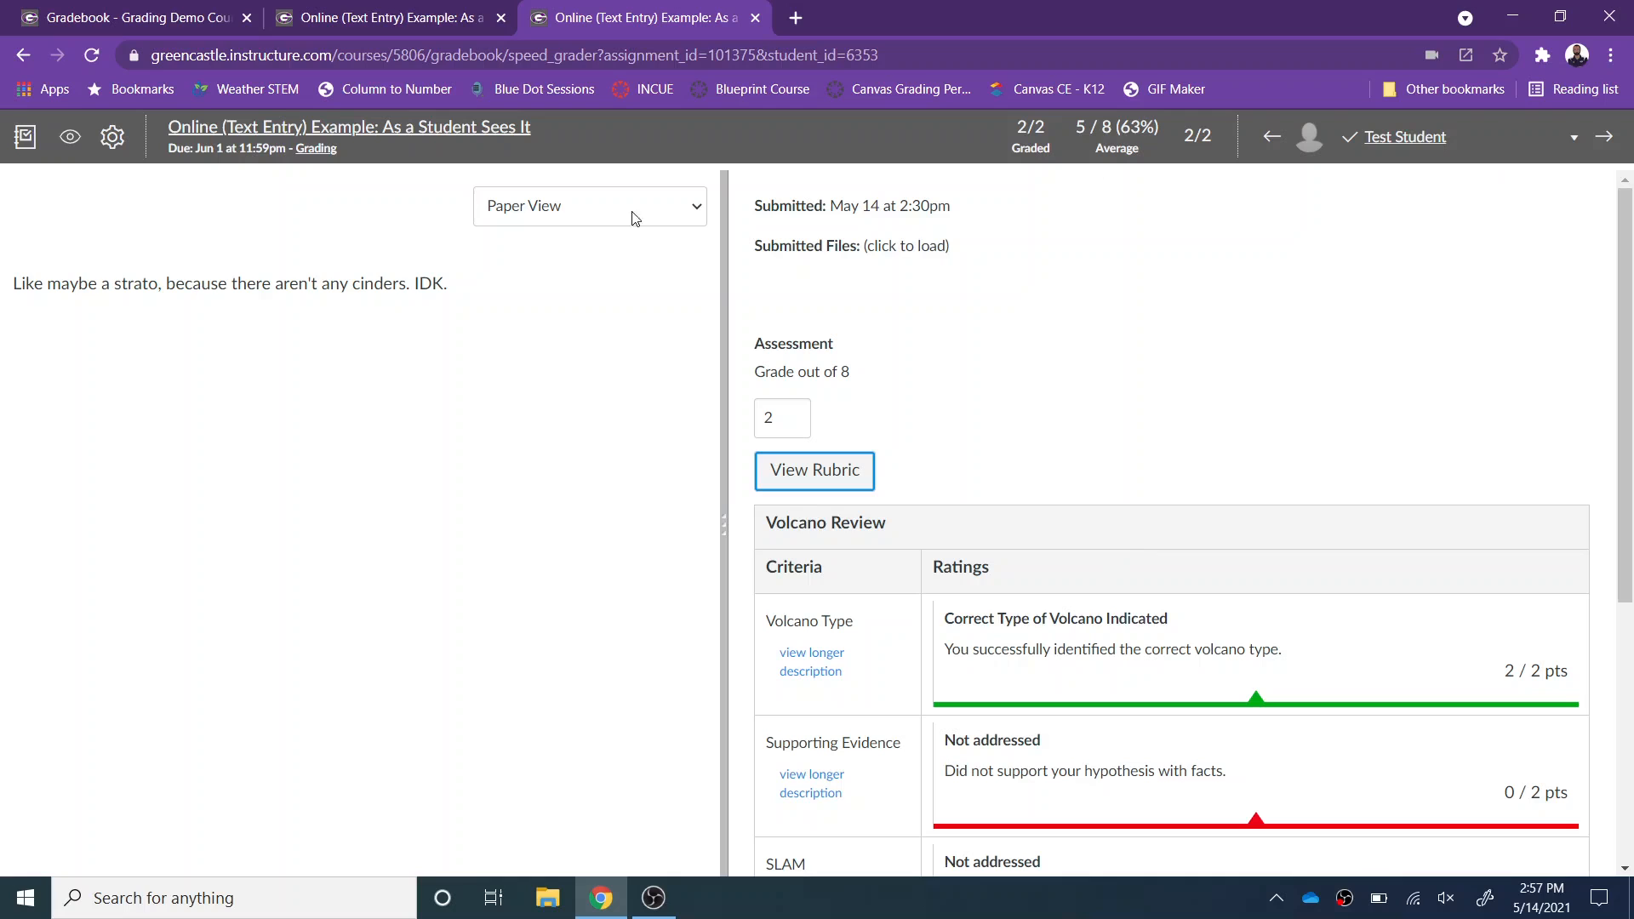
# - Return to the gradebook to open the Online (URL Submission) Example assignment in SpeedGrader, and display its rubric
pyautogui.click(26, 136)
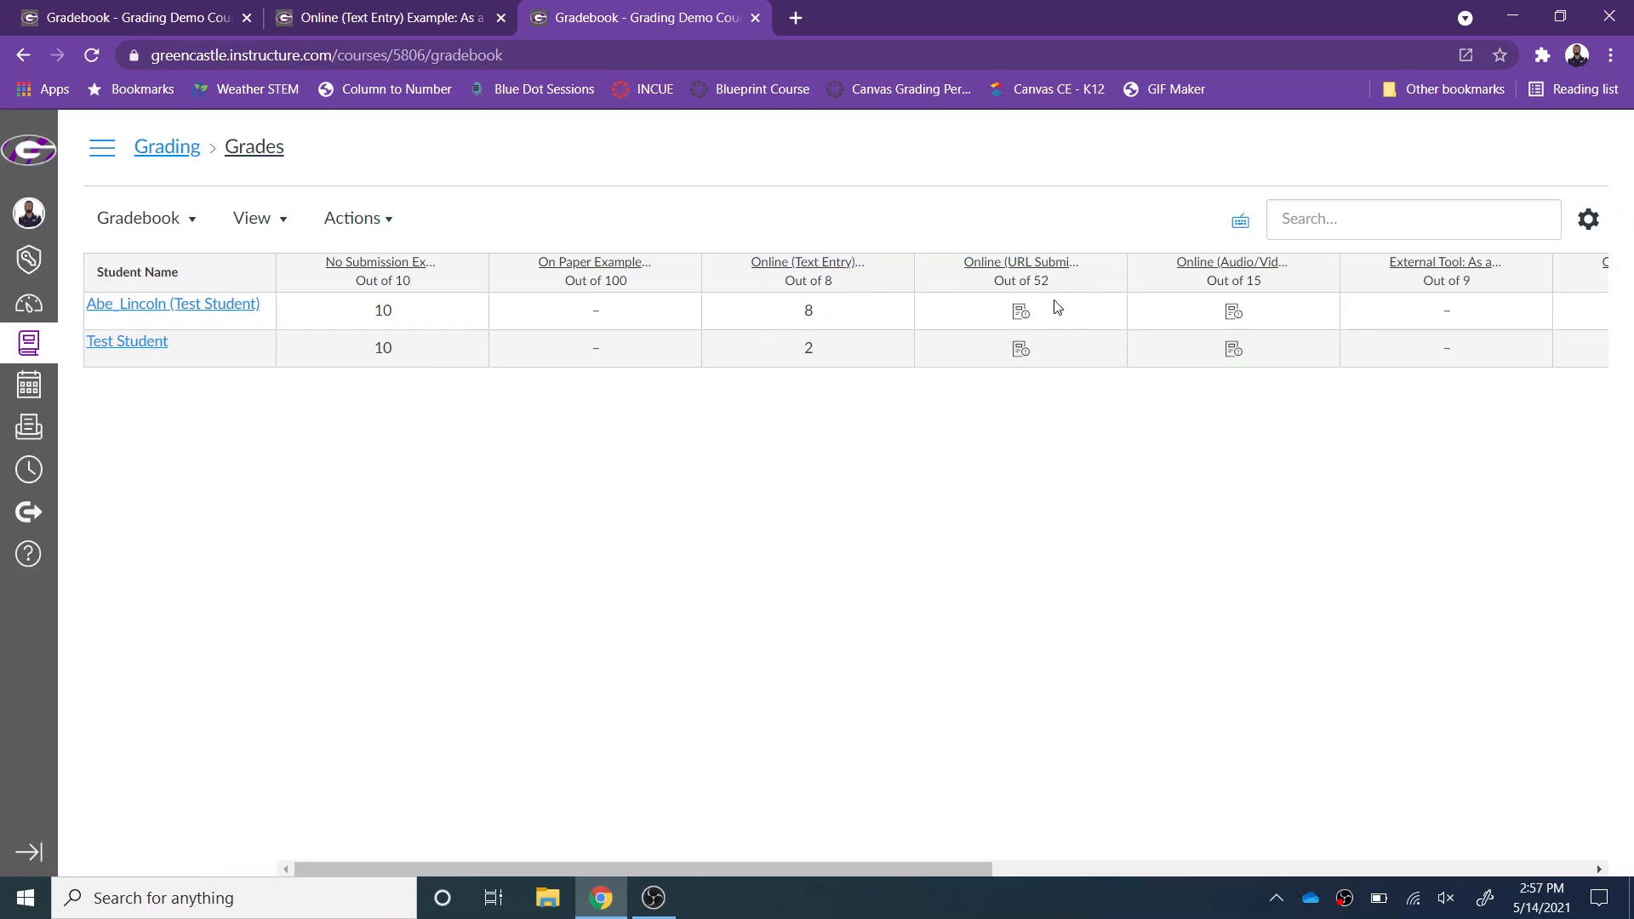
pyautogui.click(1106, 273)
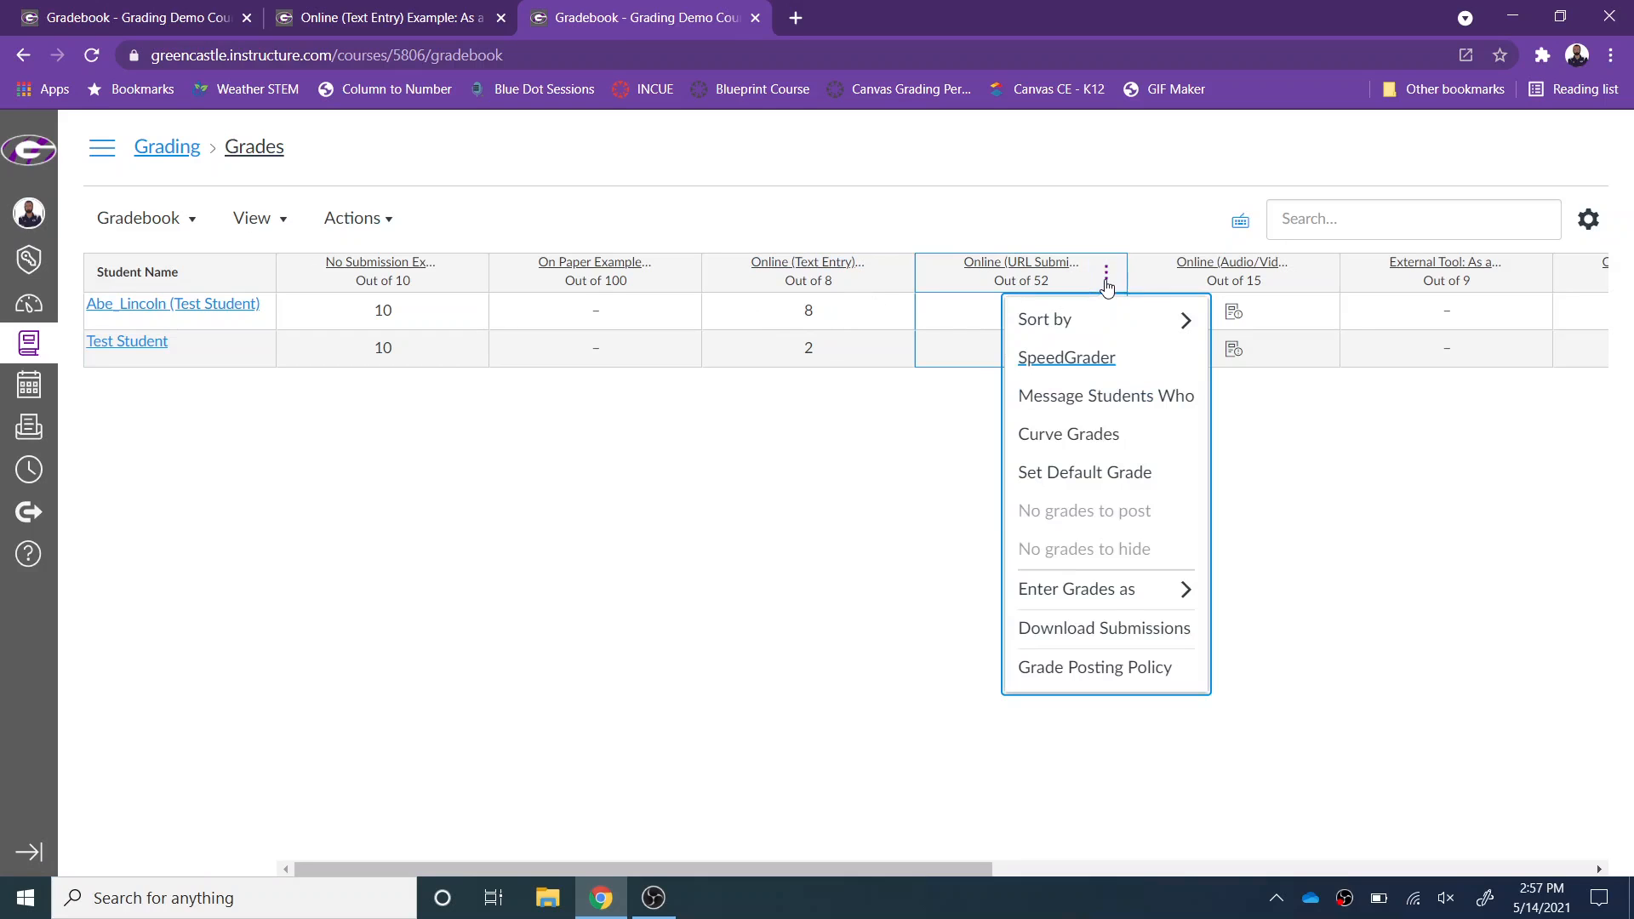
pyautogui.click(1072, 359)
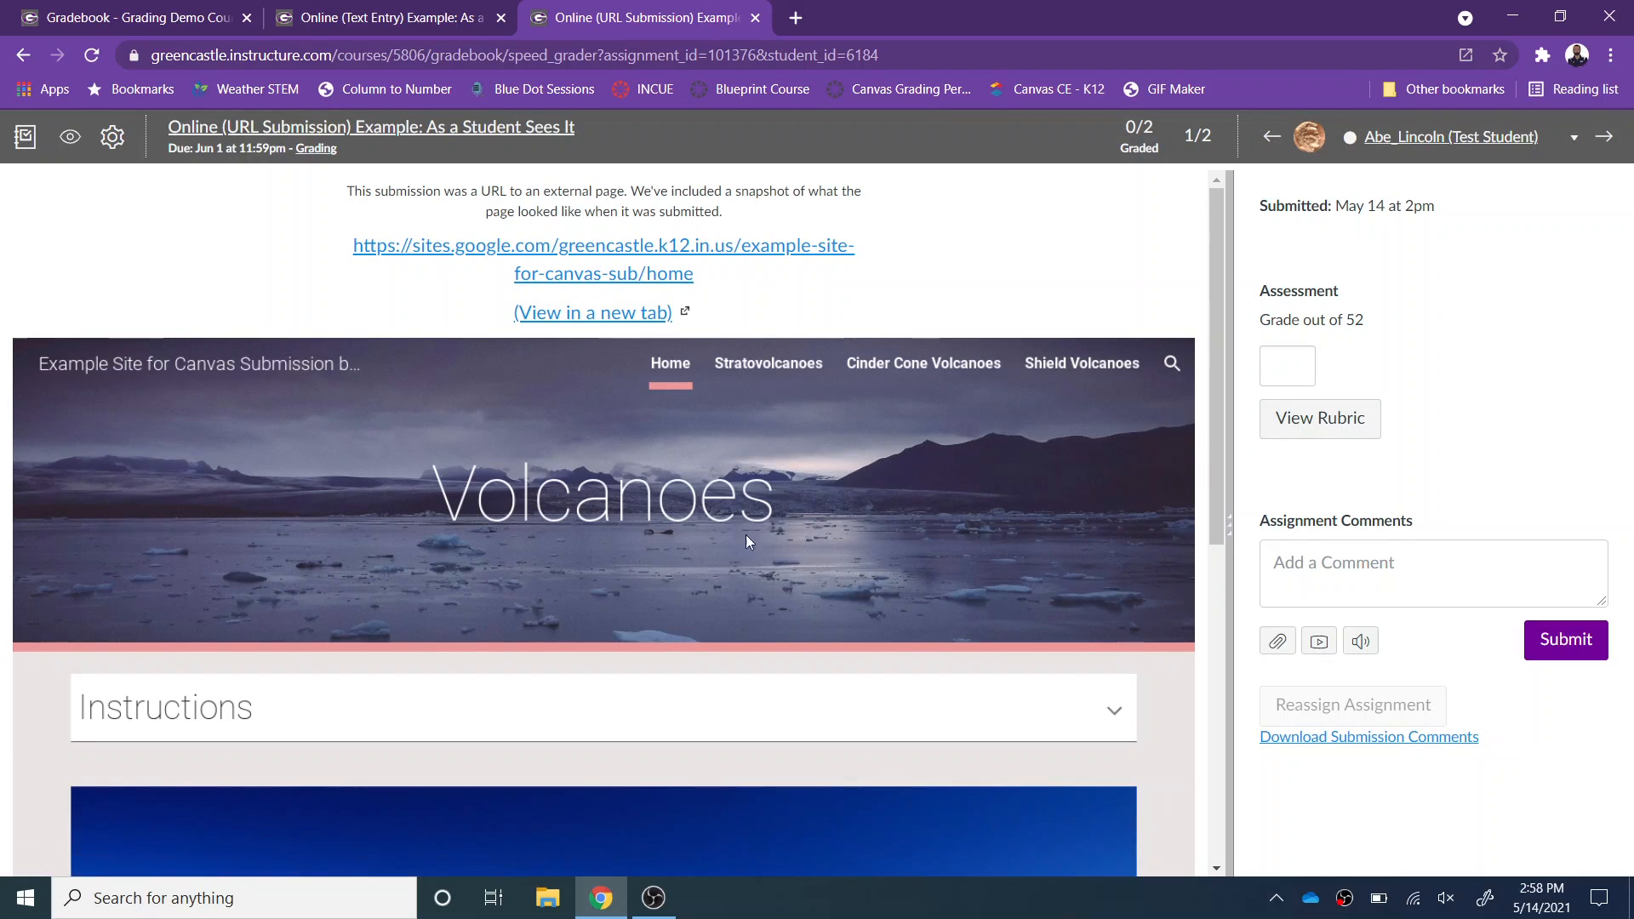
pyautogui.click(1343, 417)
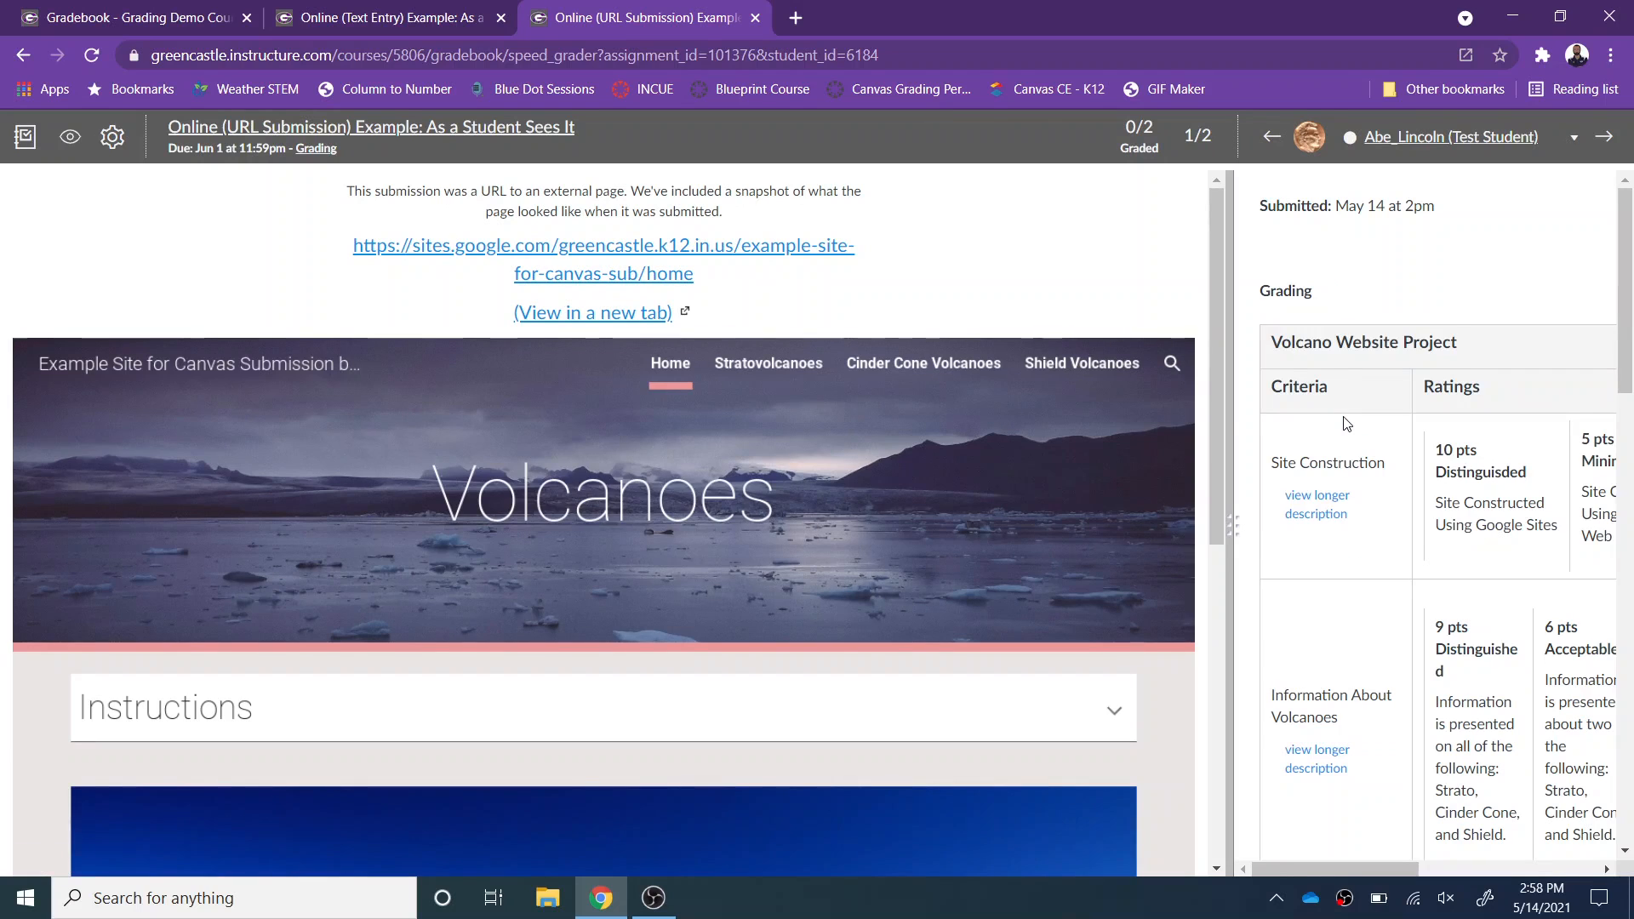
# - Check the SpeedGrader options for sorting the student list, cancel them unchanged, and view the list of students
pyautogui.click(112, 136)
pyautogui.click(136, 183)
pyautogui.click(877, 458)
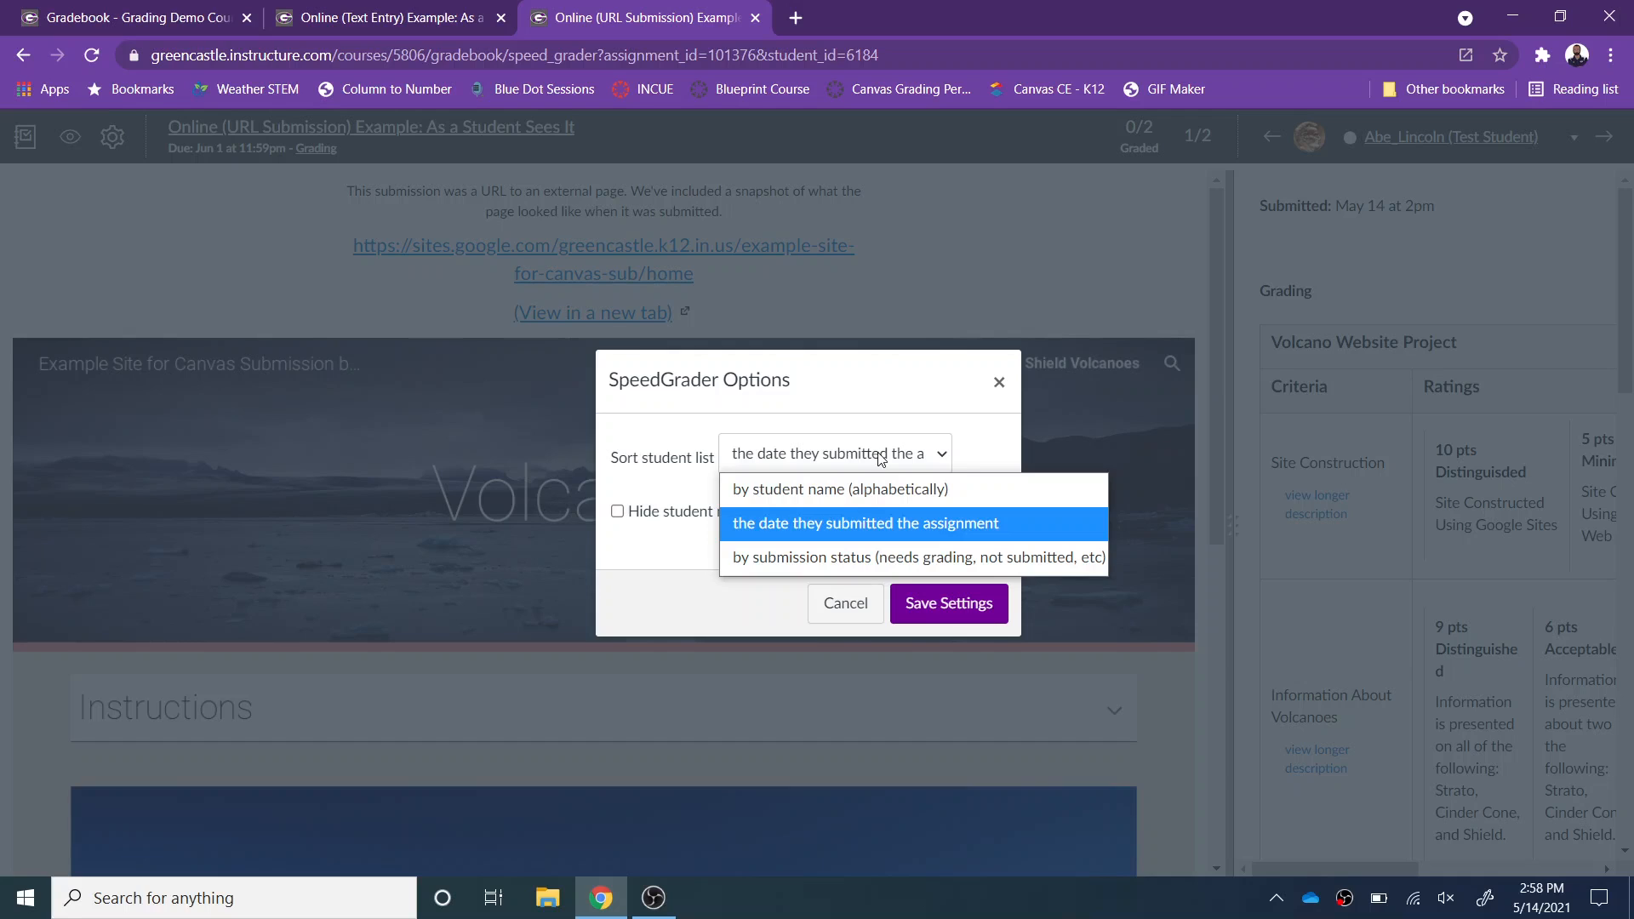
pyautogui.click(934, 397)
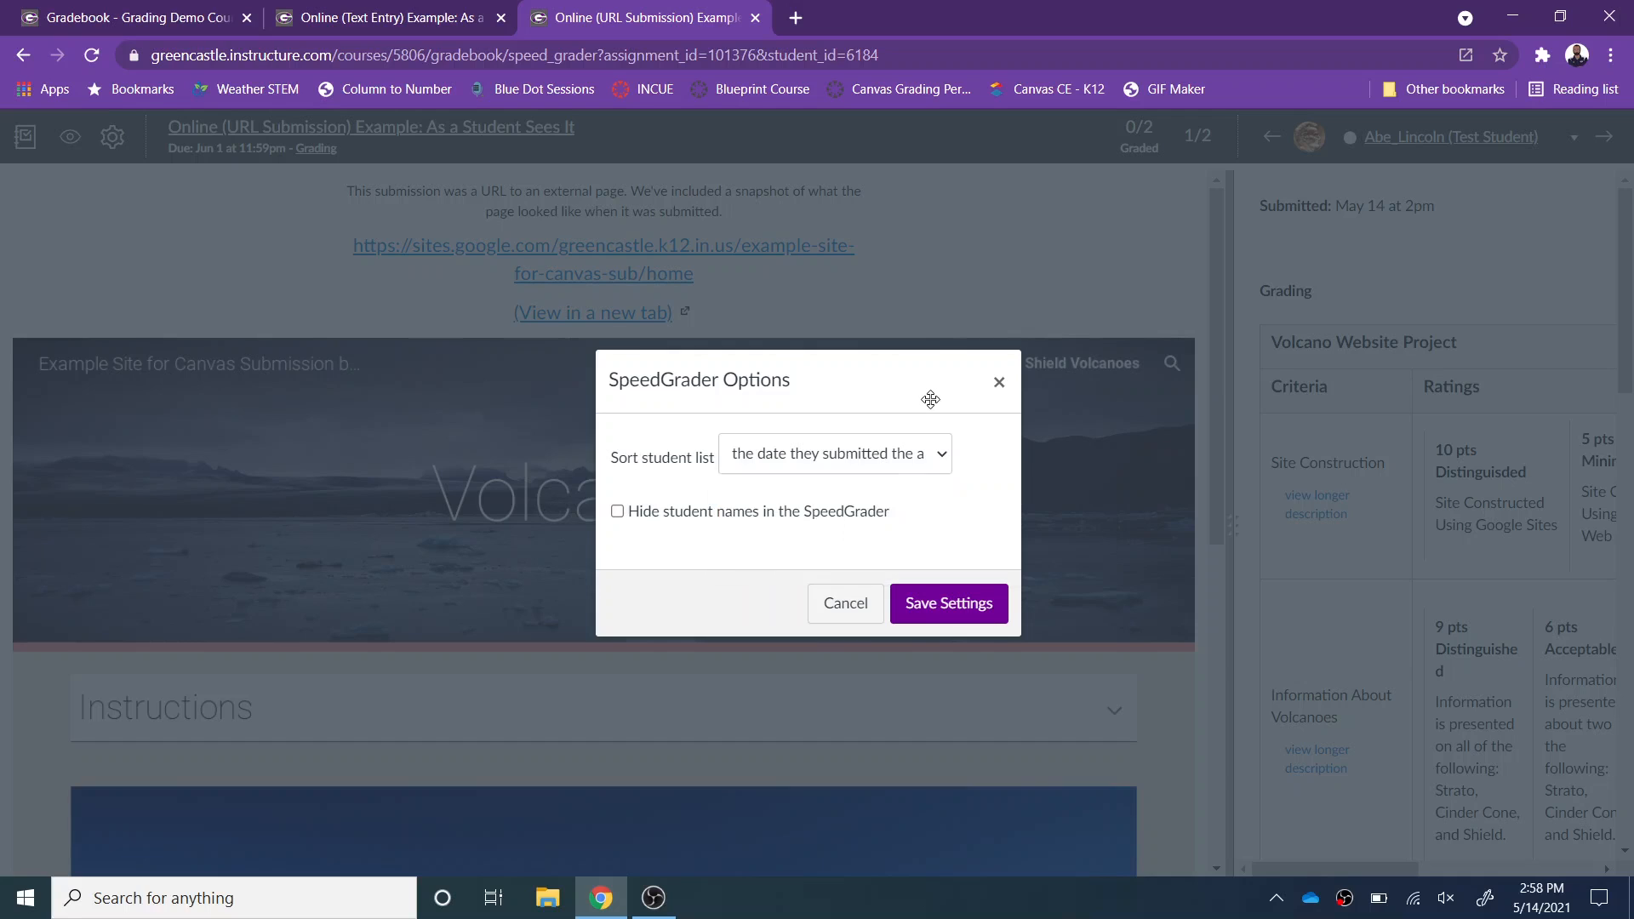
pyautogui.click(845, 604)
pyautogui.click(1574, 138)
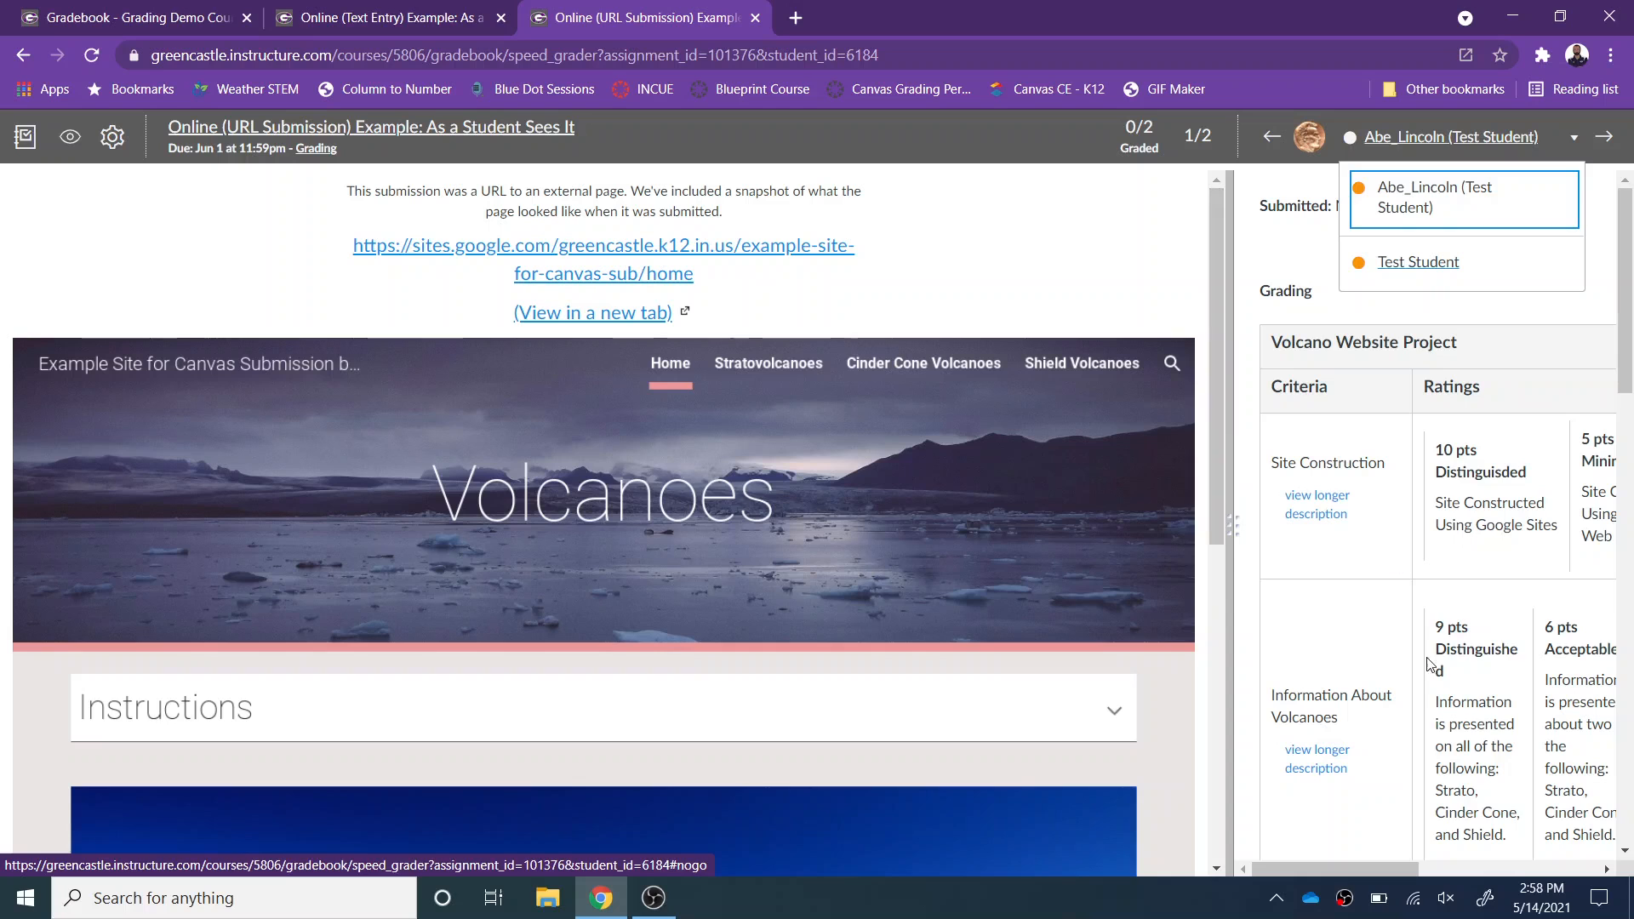
# - Rate the first student Site Construction 10 pts, the four volcano content criteria 9 pts each and Video 6 pts, and save the rubric
pyautogui.click(1459, 521)
pyautogui.click(1476, 603)
pyautogui.scroll(-5, 1477, 603)
pyautogui.click(1477, 638)
pyautogui.scroll(-4, 1476, 639)
pyautogui.click(1474, 613)
pyautogui.scroll(-3, 1464, 681)
pyautogui.click(1452, 746)
pyautogui.scroll(-3, 1451, 747)
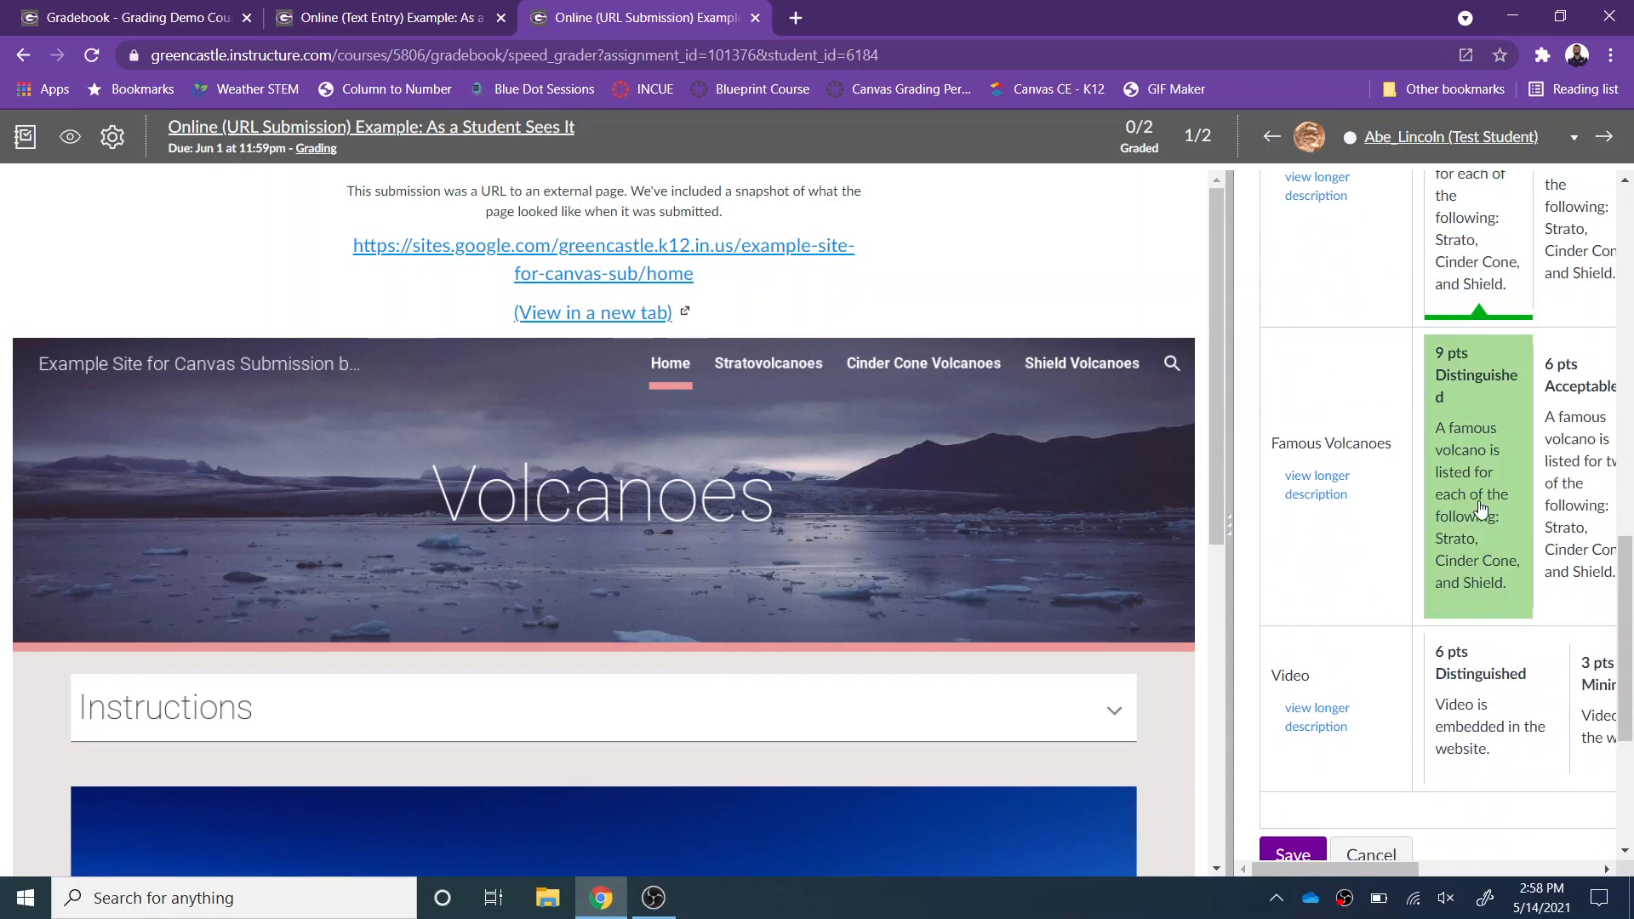
pyautogui.click(1472, 707)
pyautogui.scroll(-2, 1473, 707)
pyautogui.click(1291, 644)
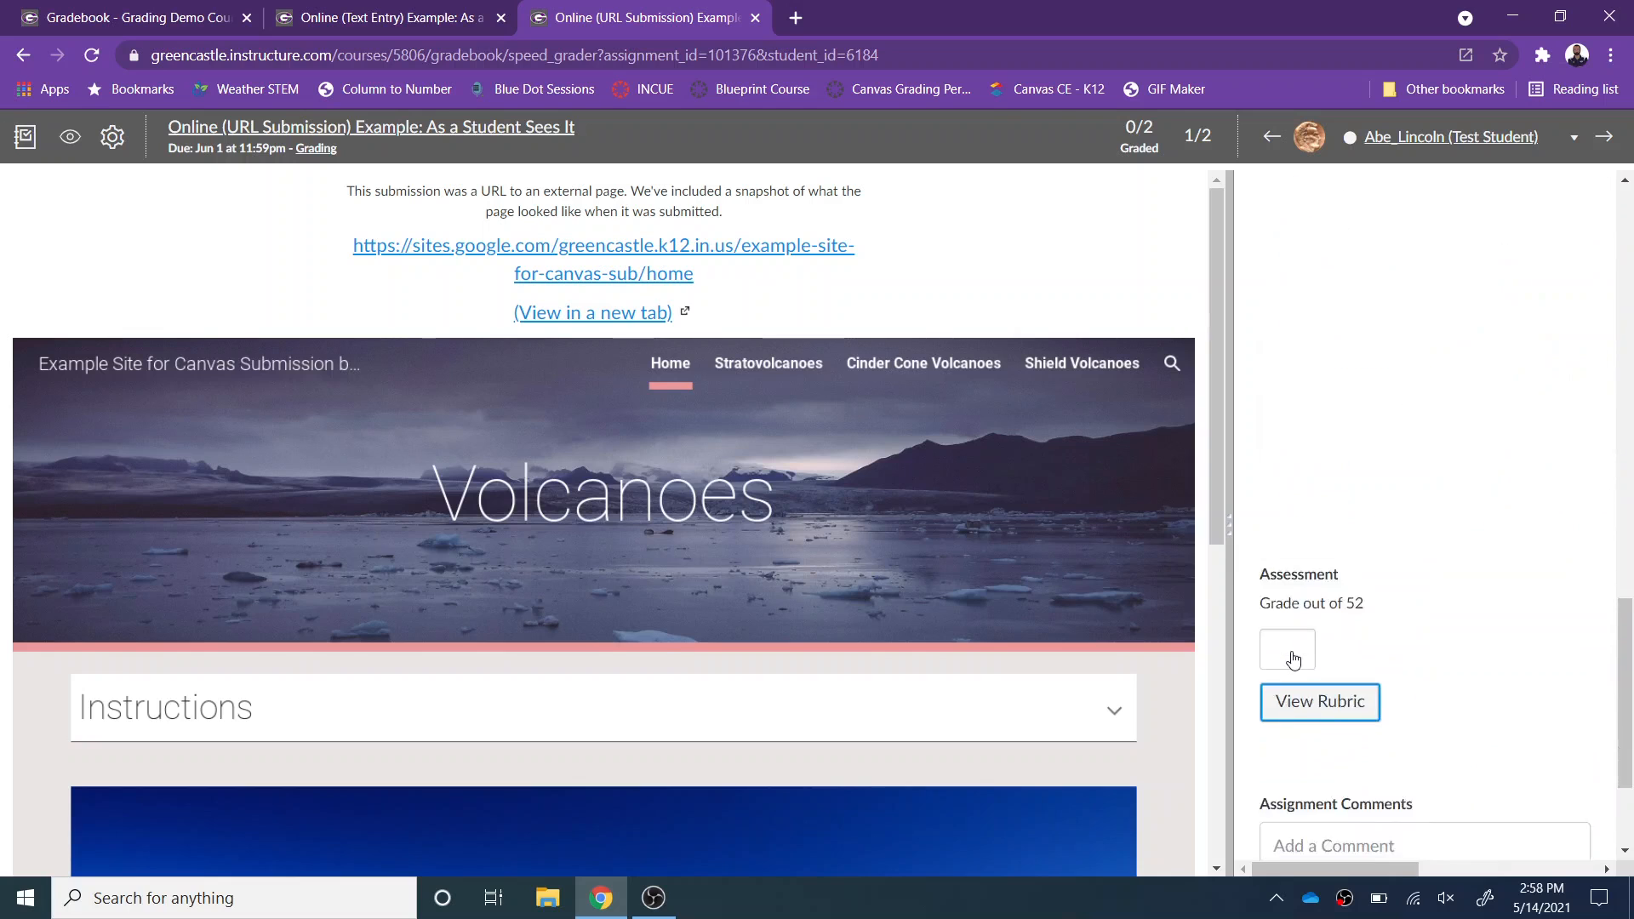
pyautogui.scroll(-10, 1377, 521)
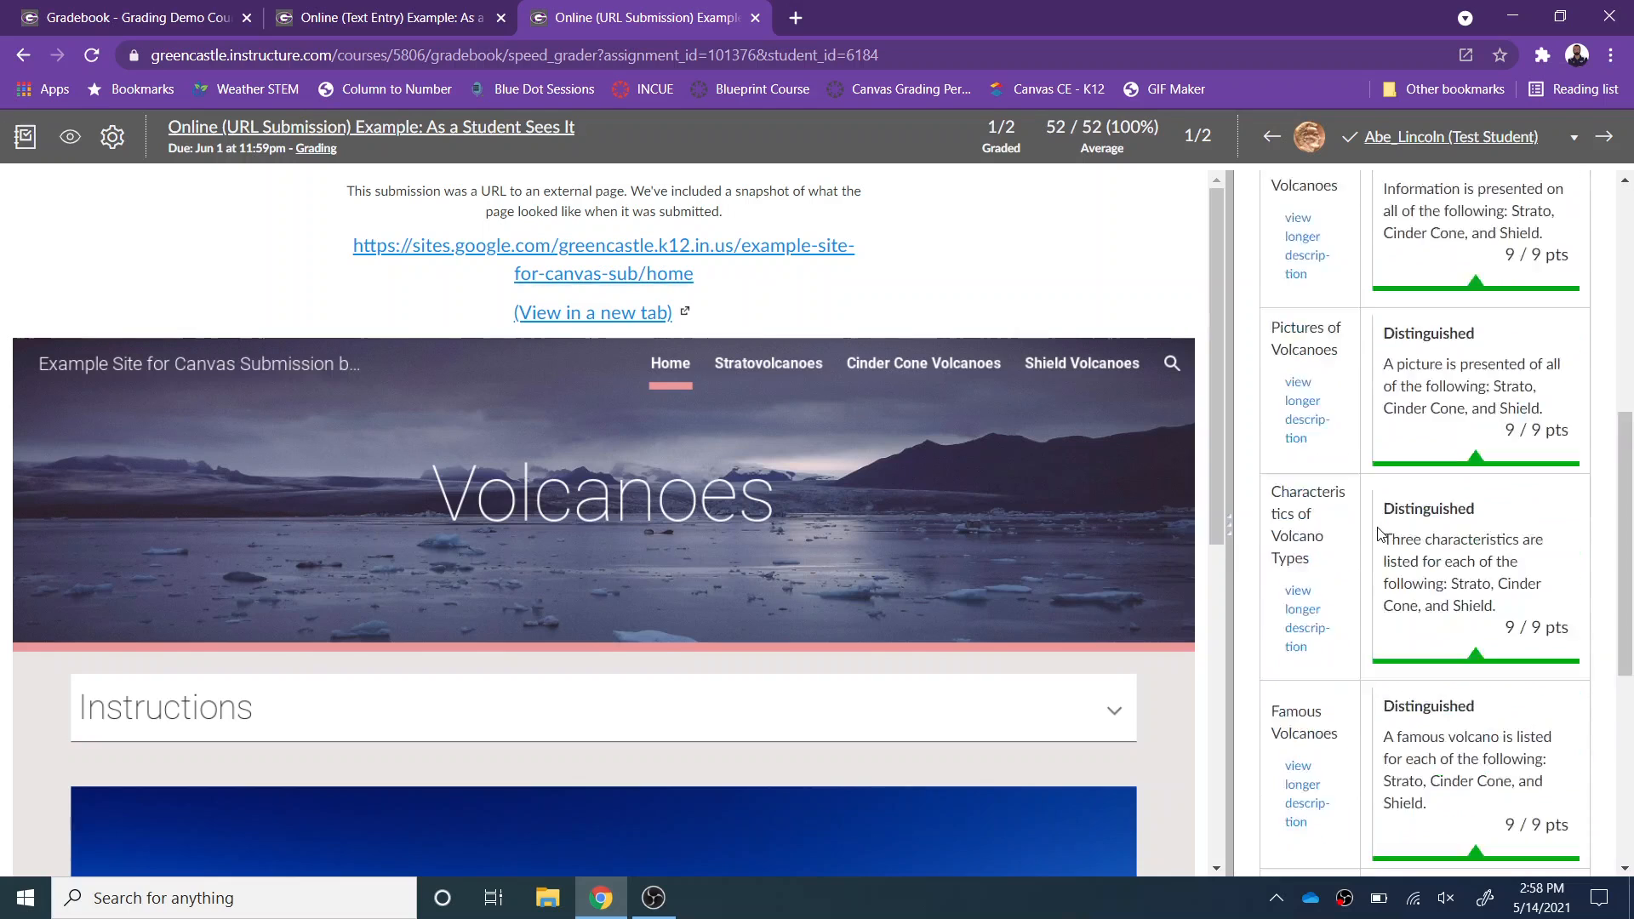
# - Check the assignment comment field and switch to the second student's submission through the student list
pyautogui.click(1371, 672)
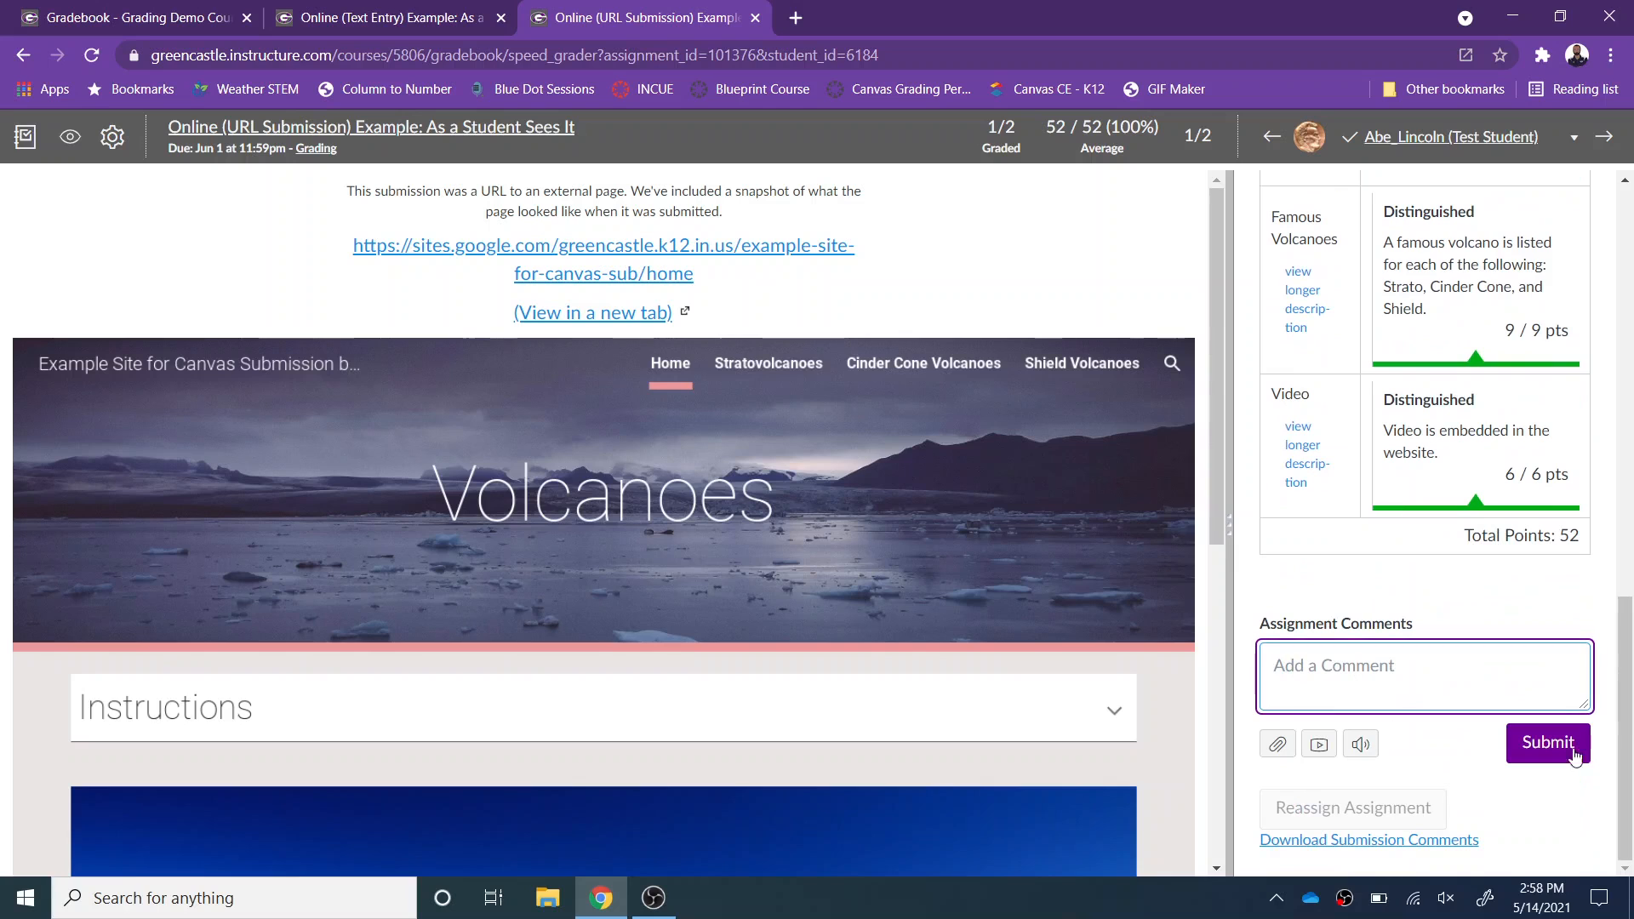
pyautogui.click(1573, 138)
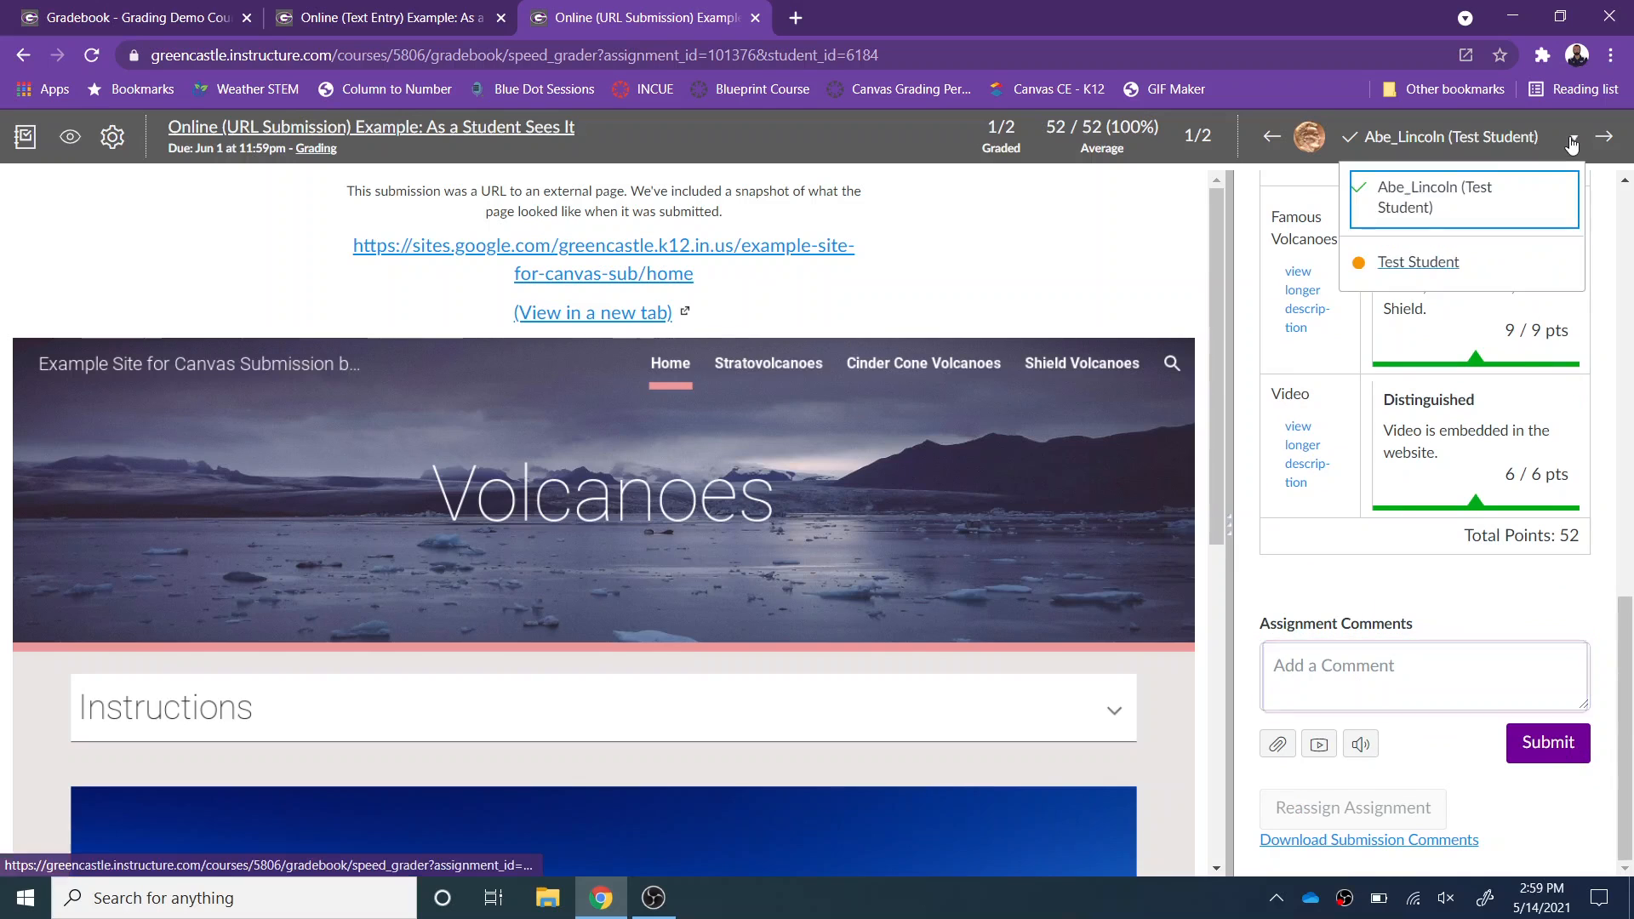
pyautogui.click(1406, 266)
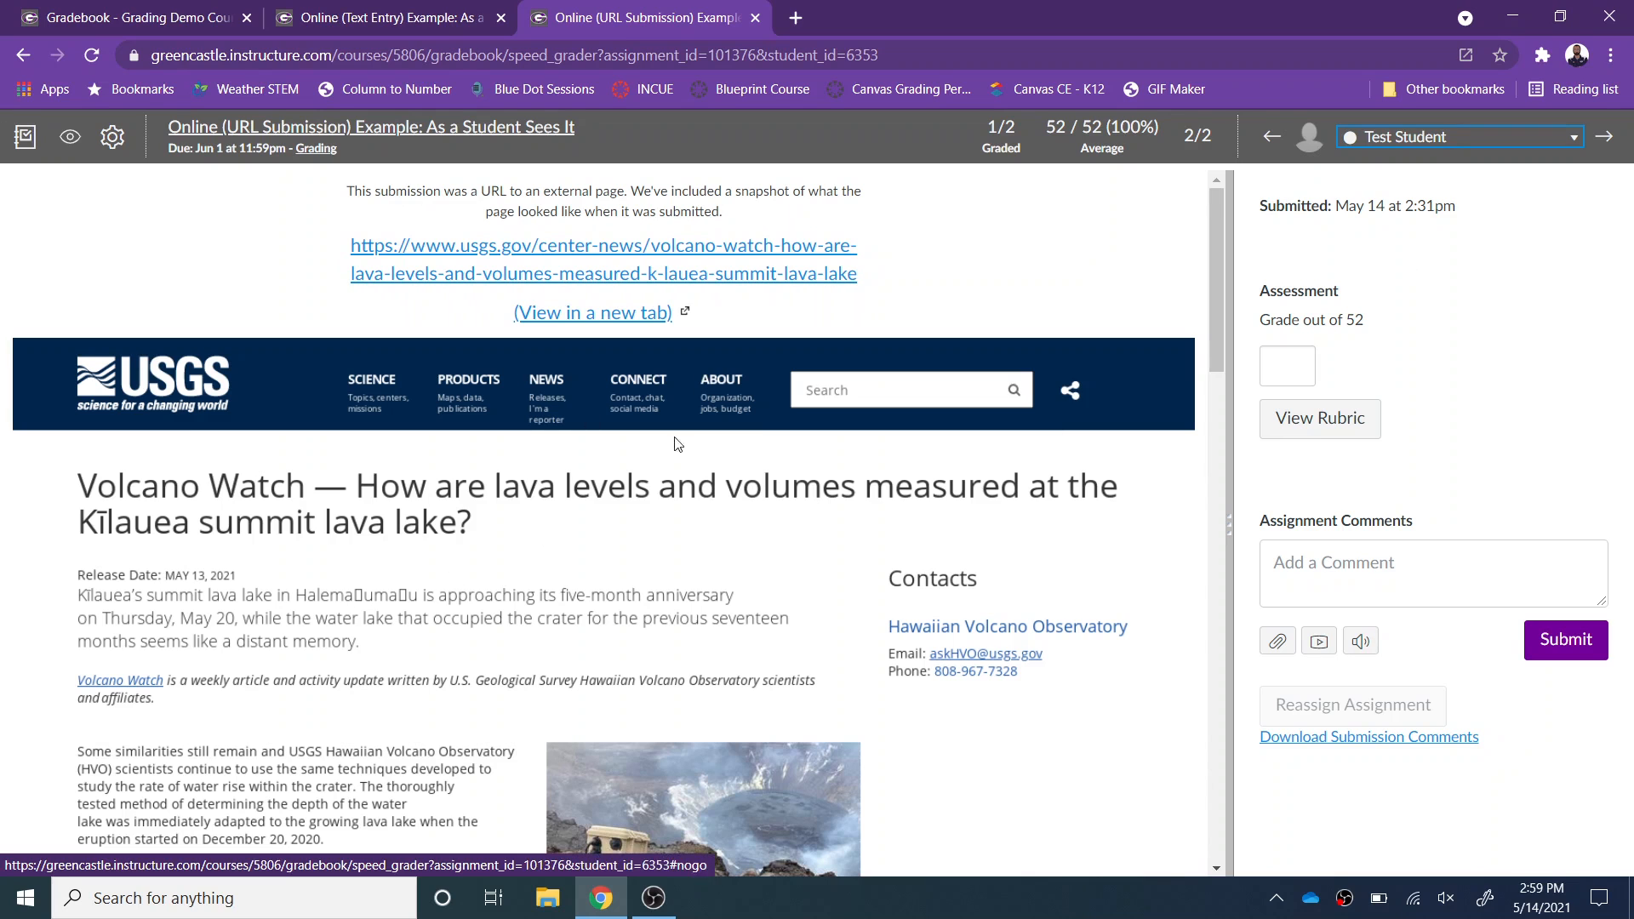
# - Rate the second student 0 pts on every Volcano Website Project criterion, from Site Construction to Video, and save the rubric
pyautogui.click(1348, 425)
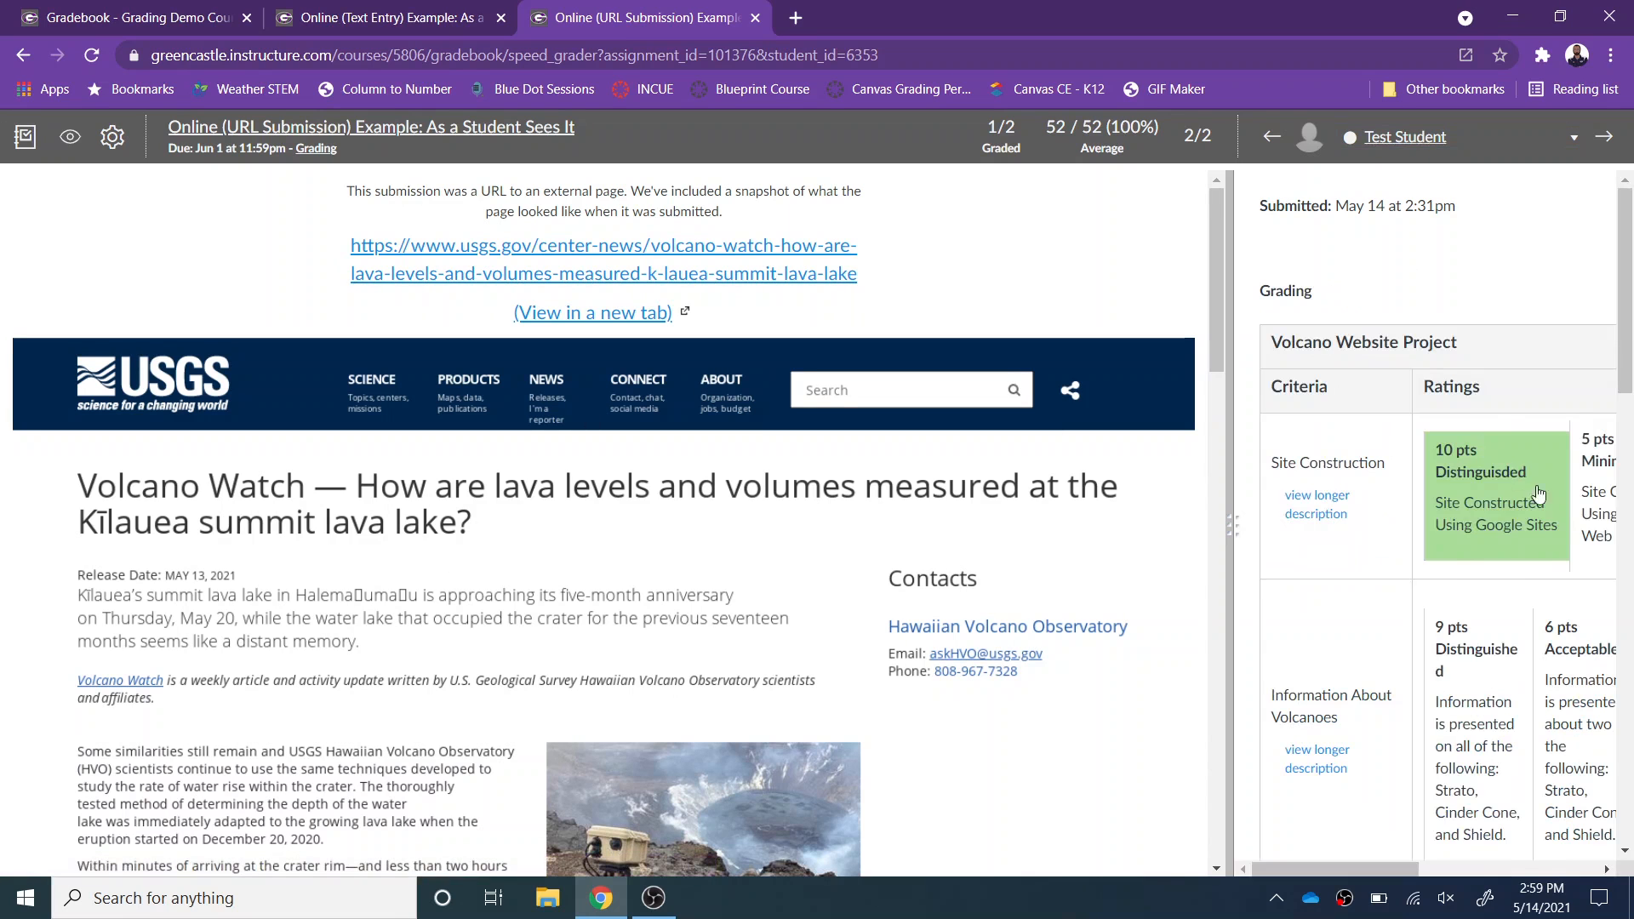
pyautogui.moveTo(1368, 869); pyautogui.dragTo(1549, 869)
pyautogui.click(1374, 485)
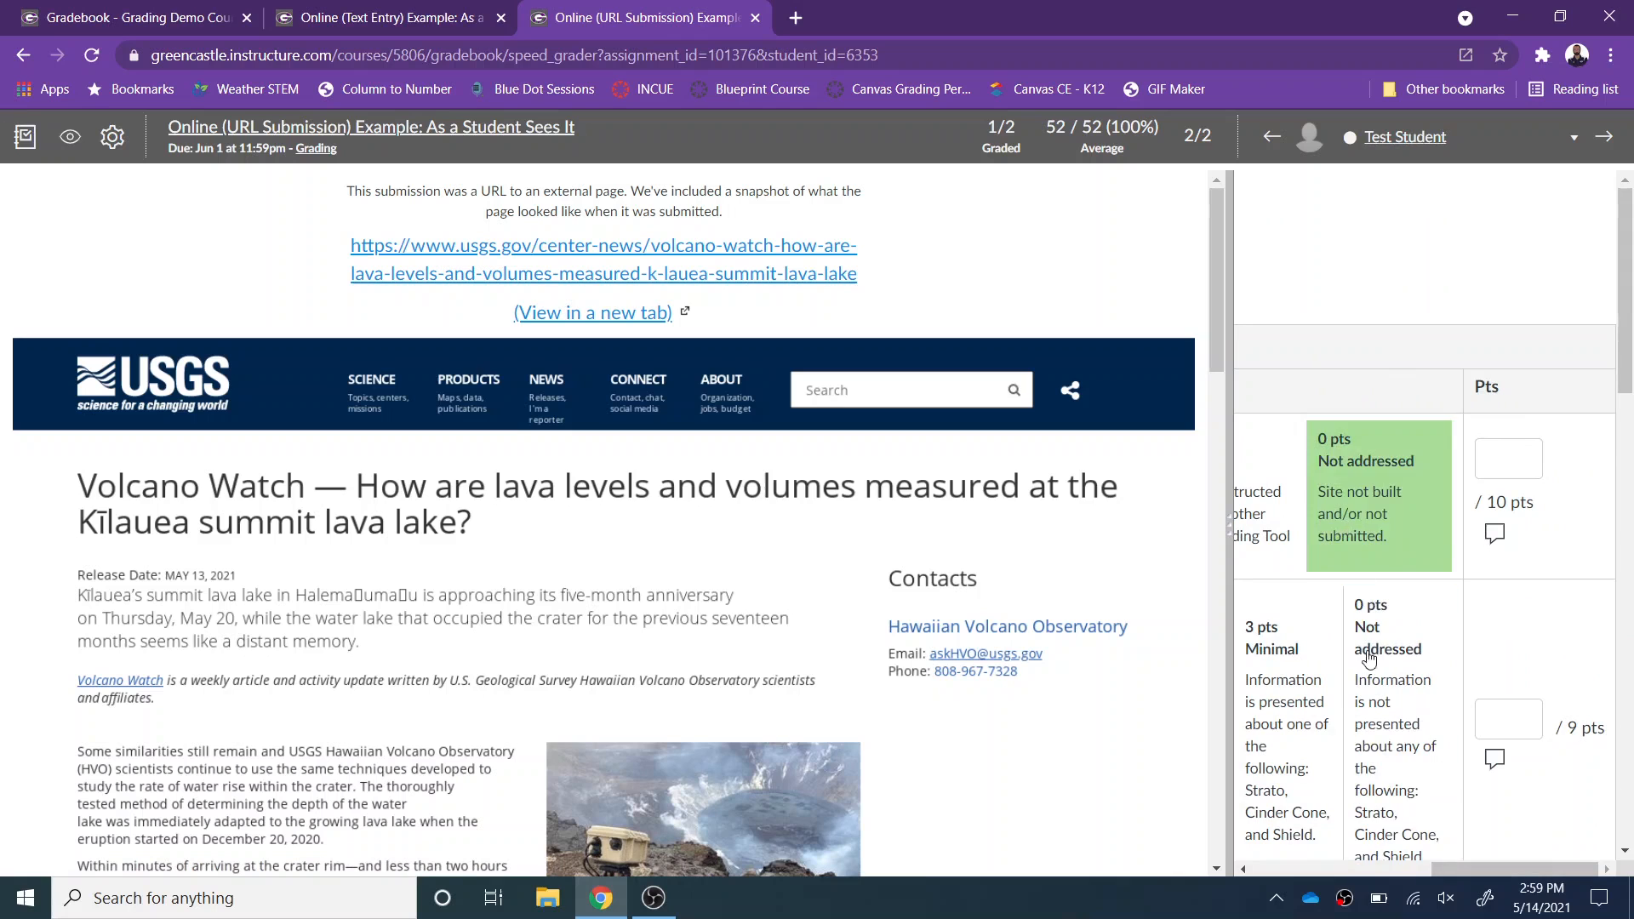
pyautogui.scroll(-5, 1380, 717)
pyautogui.click(1378, 608)
pyautogui.click(1374, 757)
pyautogui.scroll(-5, 1375, 749)
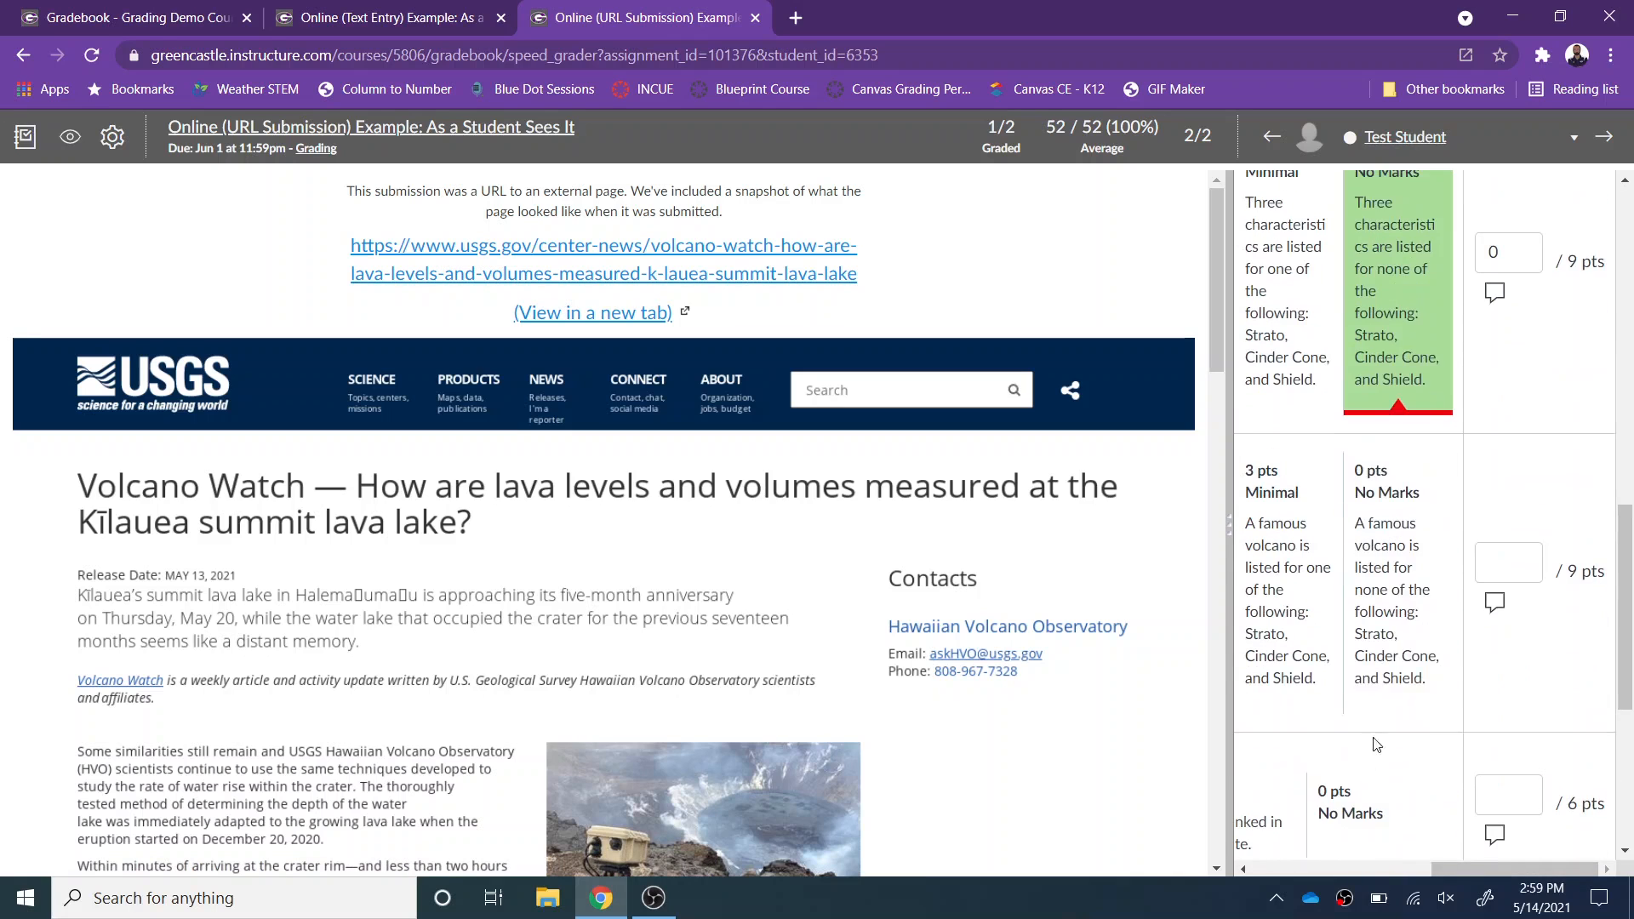
pyautogui.click(1362, 679)
pyautogui.scroll(-5, 1362, 678)
pyautogui.click(1404, 391)
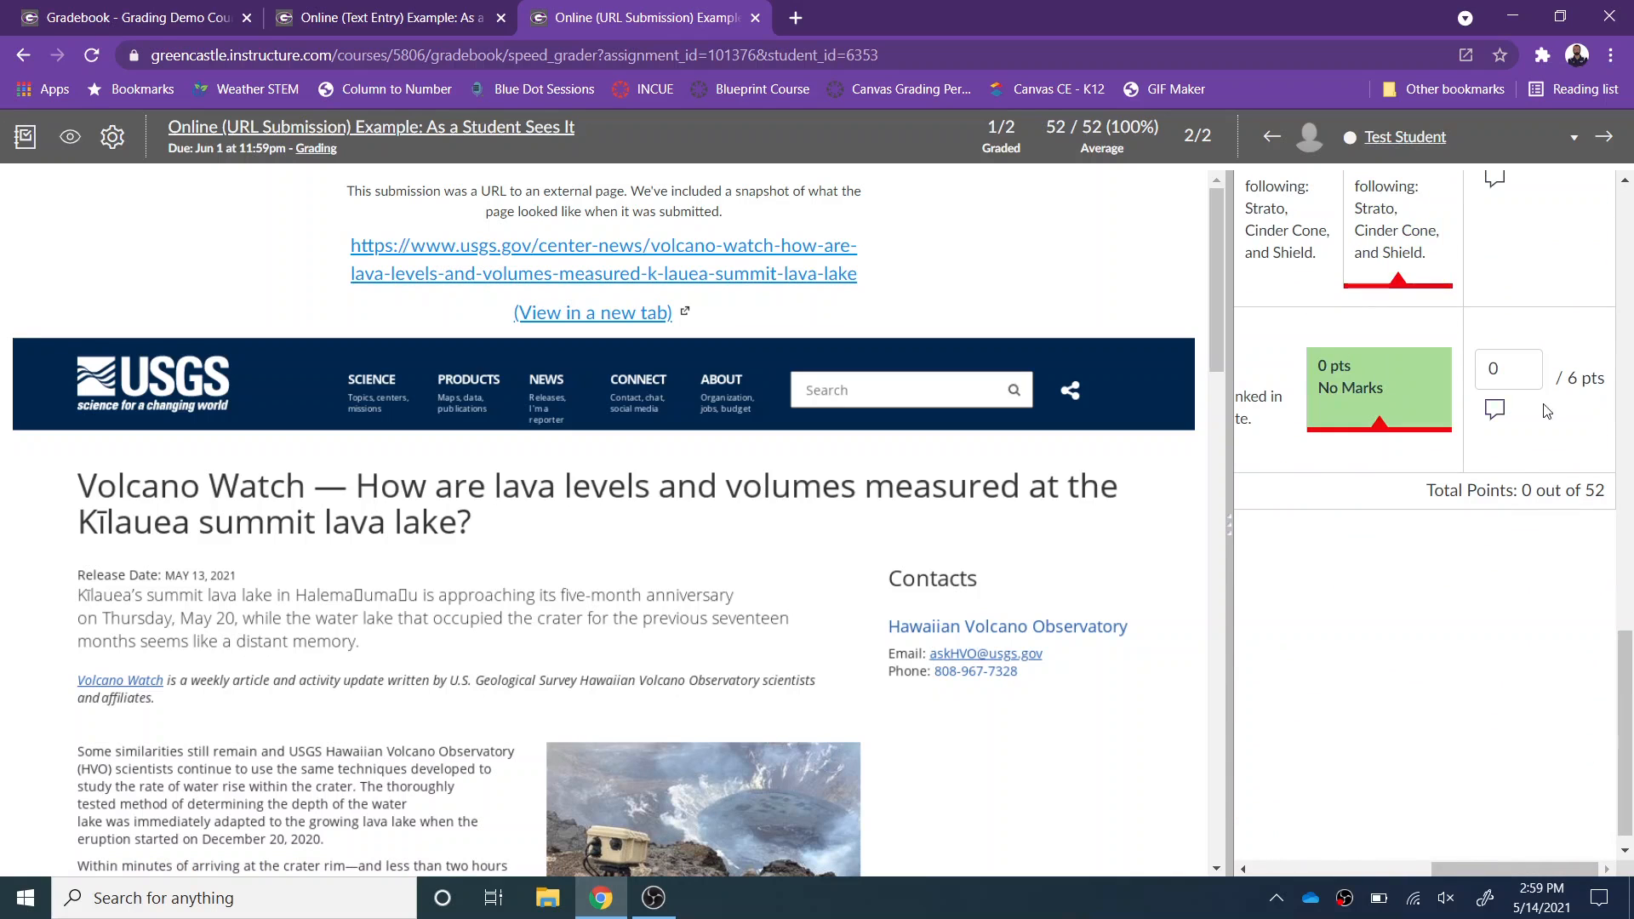
pyautogui.moveTo(1450, 869); pyautogui.dragTo(1270, 868)
pyautogui.scroll(-1, 1337, 652)
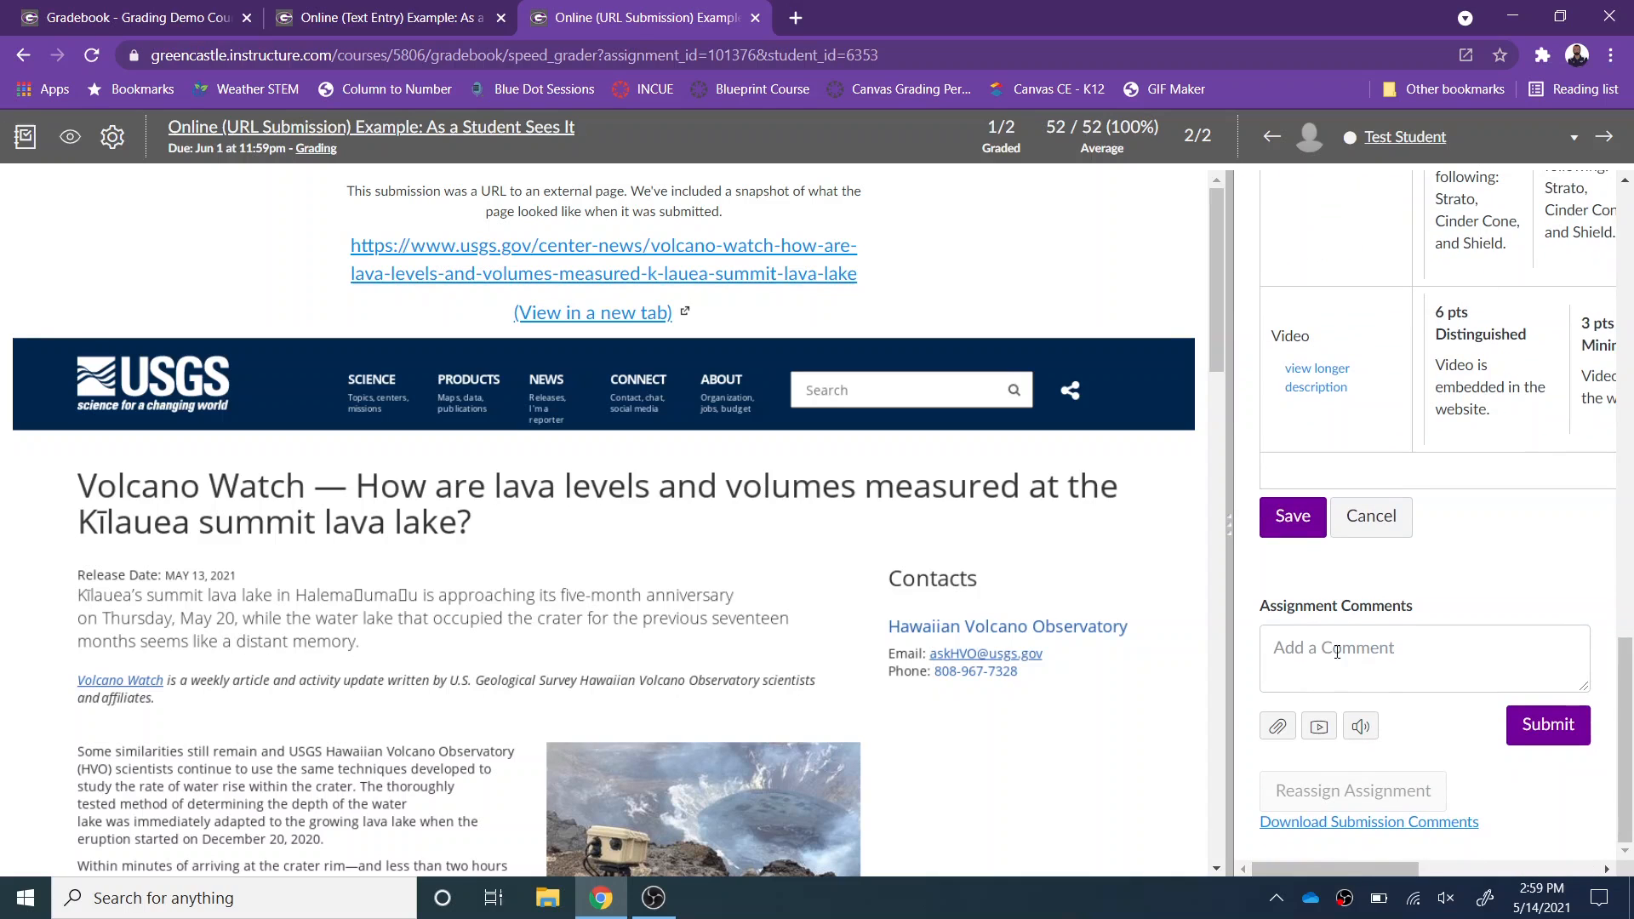
pyautogui.click(1391, 670)
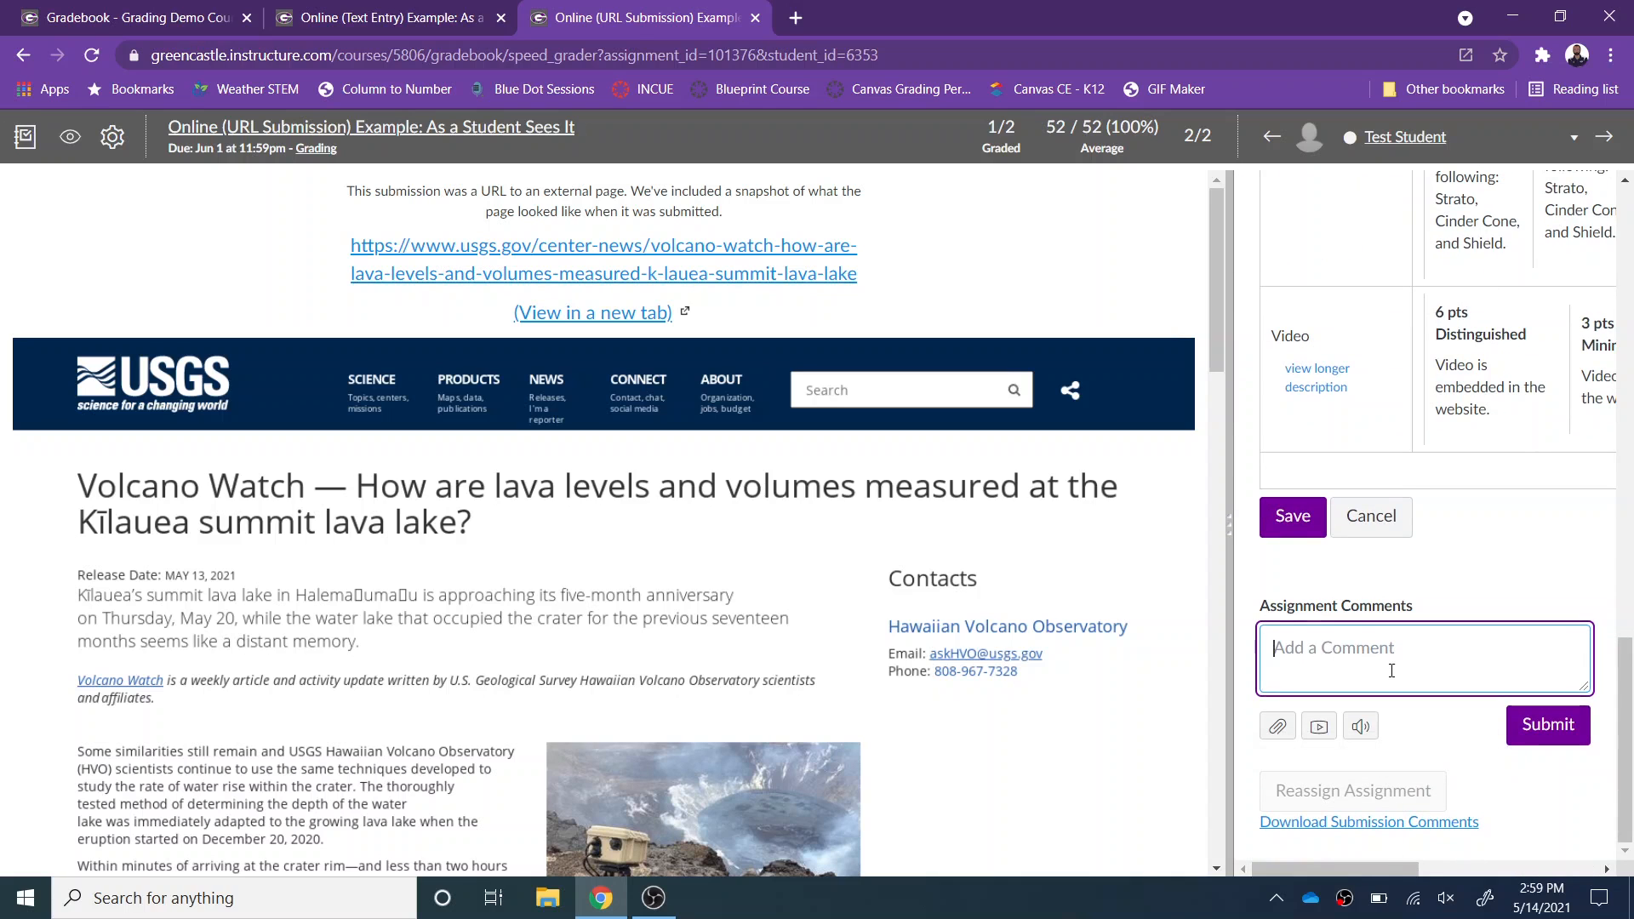
pyautogui.click(1292, 516)
# - Submit the assignment comment "Please complete this again." and reassign the assignment to the second student
pyautogui.scroll(-5, 1378, 742)
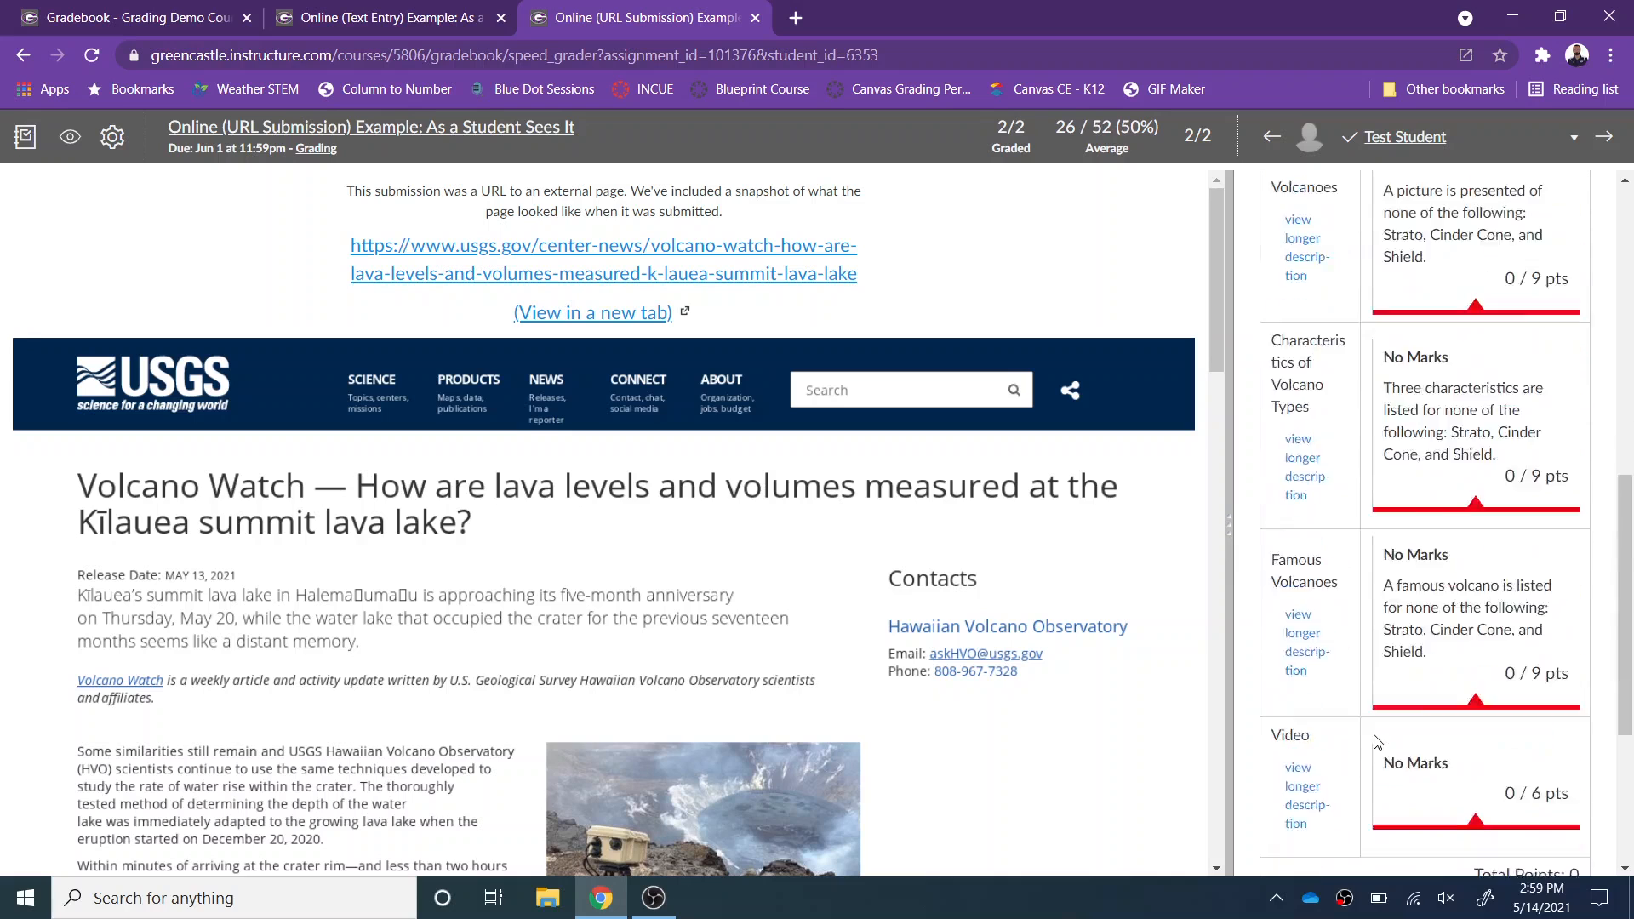
pyautogui.scroll(-4, 1376, 741)
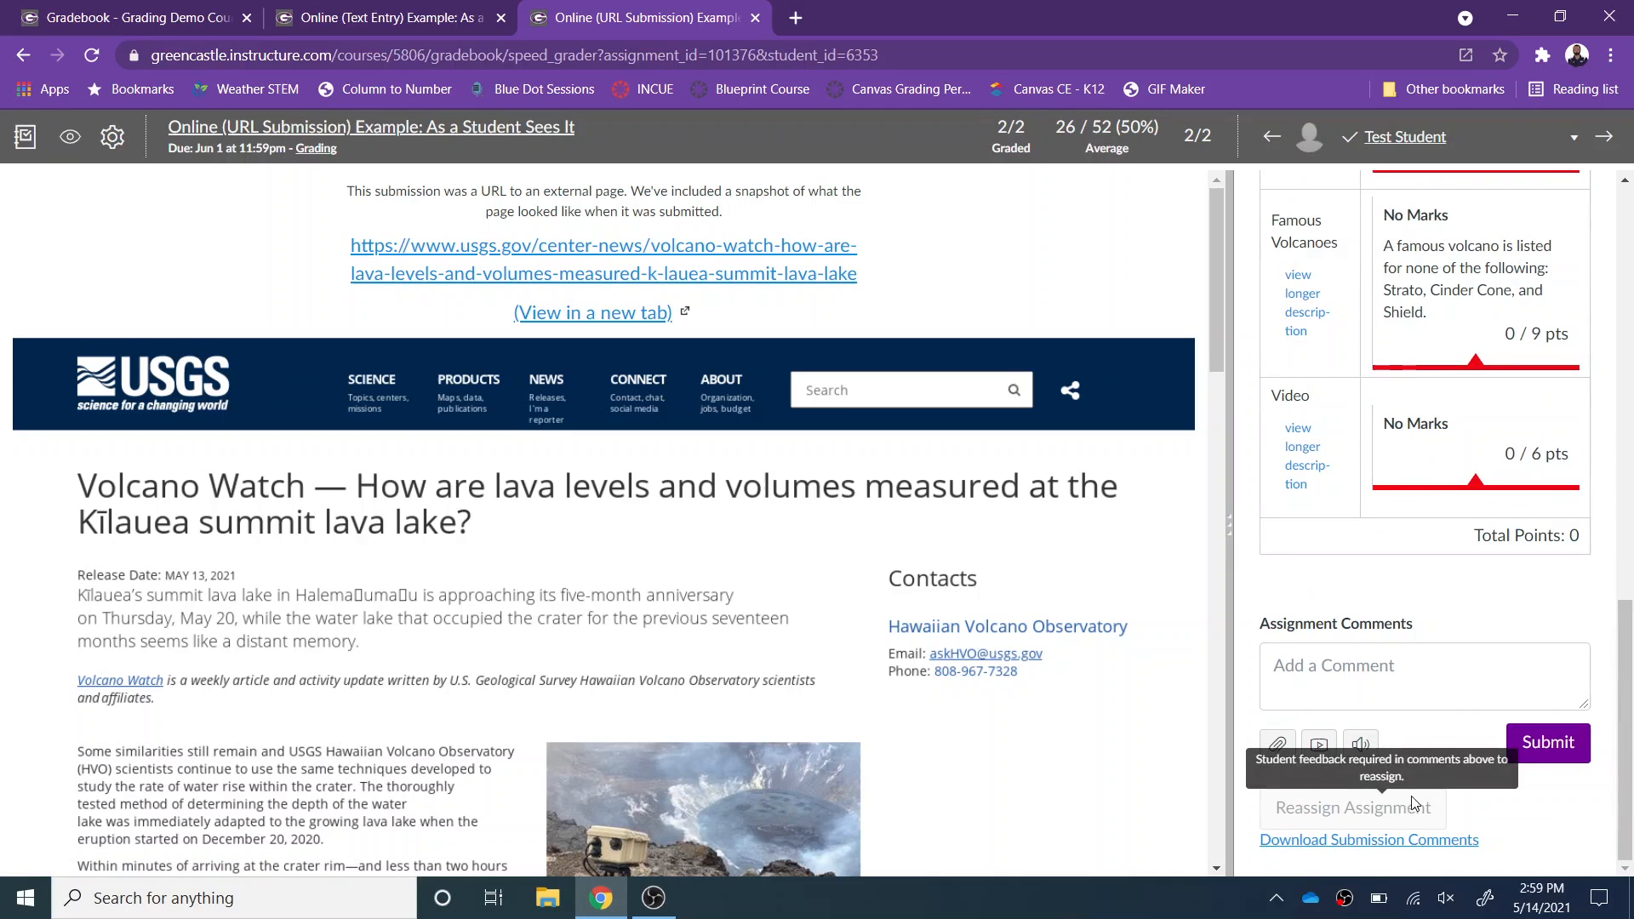
pyautogui.click(1388, 659)
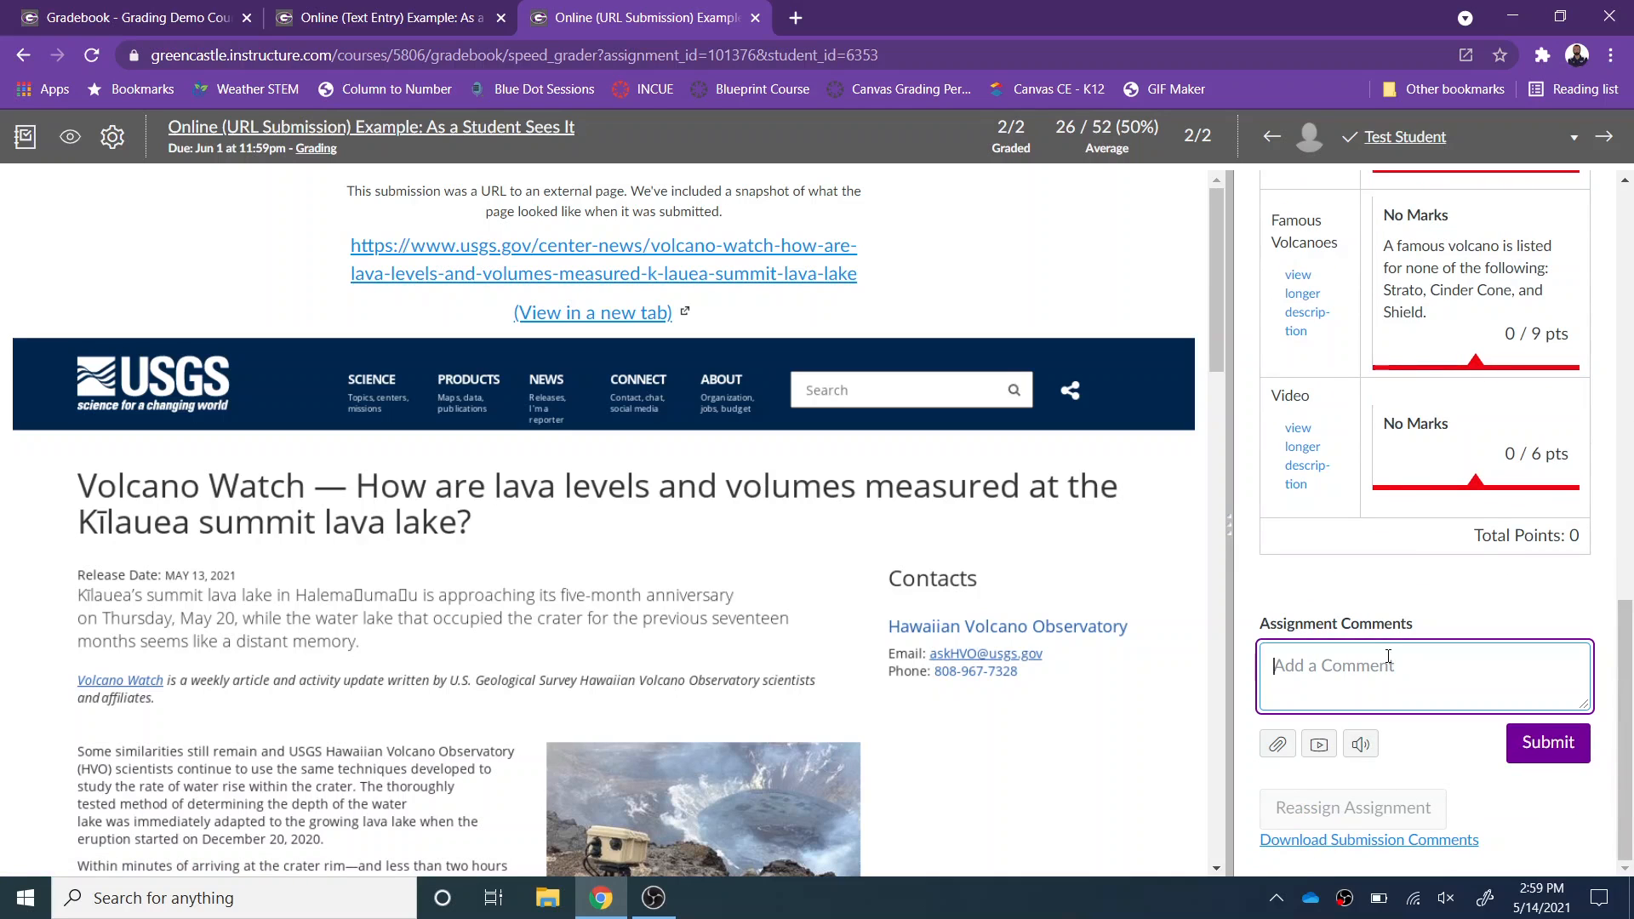
pyautogui.write('Please complete this again.')
pyautogui.click(1544, 744)
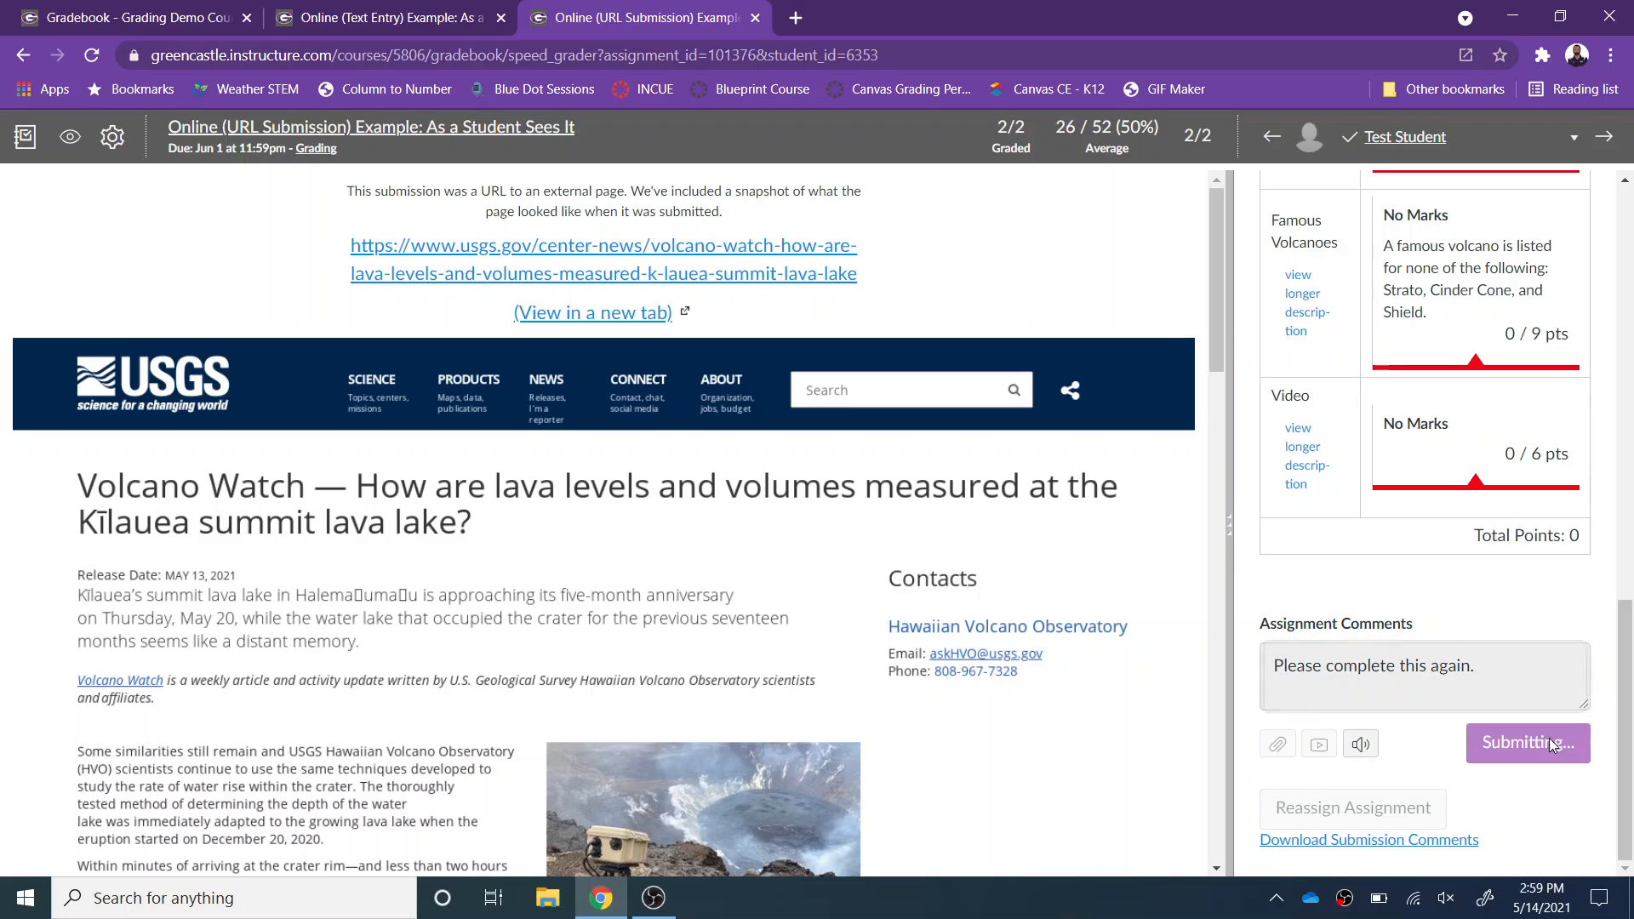
pyautogui.click(1396, 813)
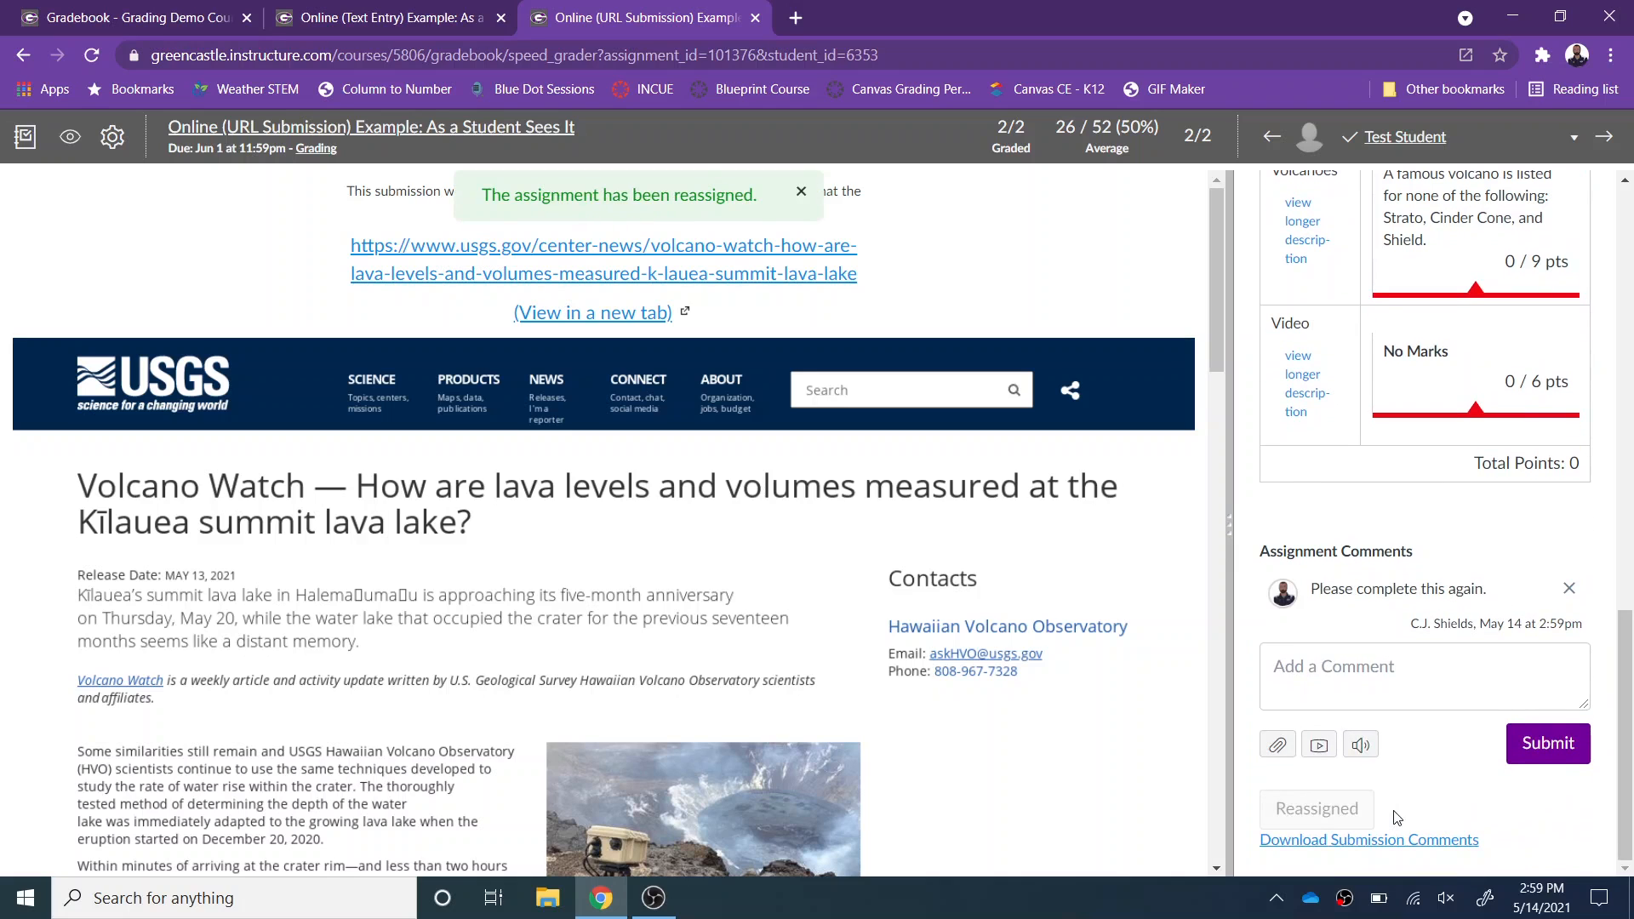
# - View the student list, return to the gradebook, and open the Online (Audio/Video) Example assignment in SpeedGrader
pyautogui.click(1576, 138)
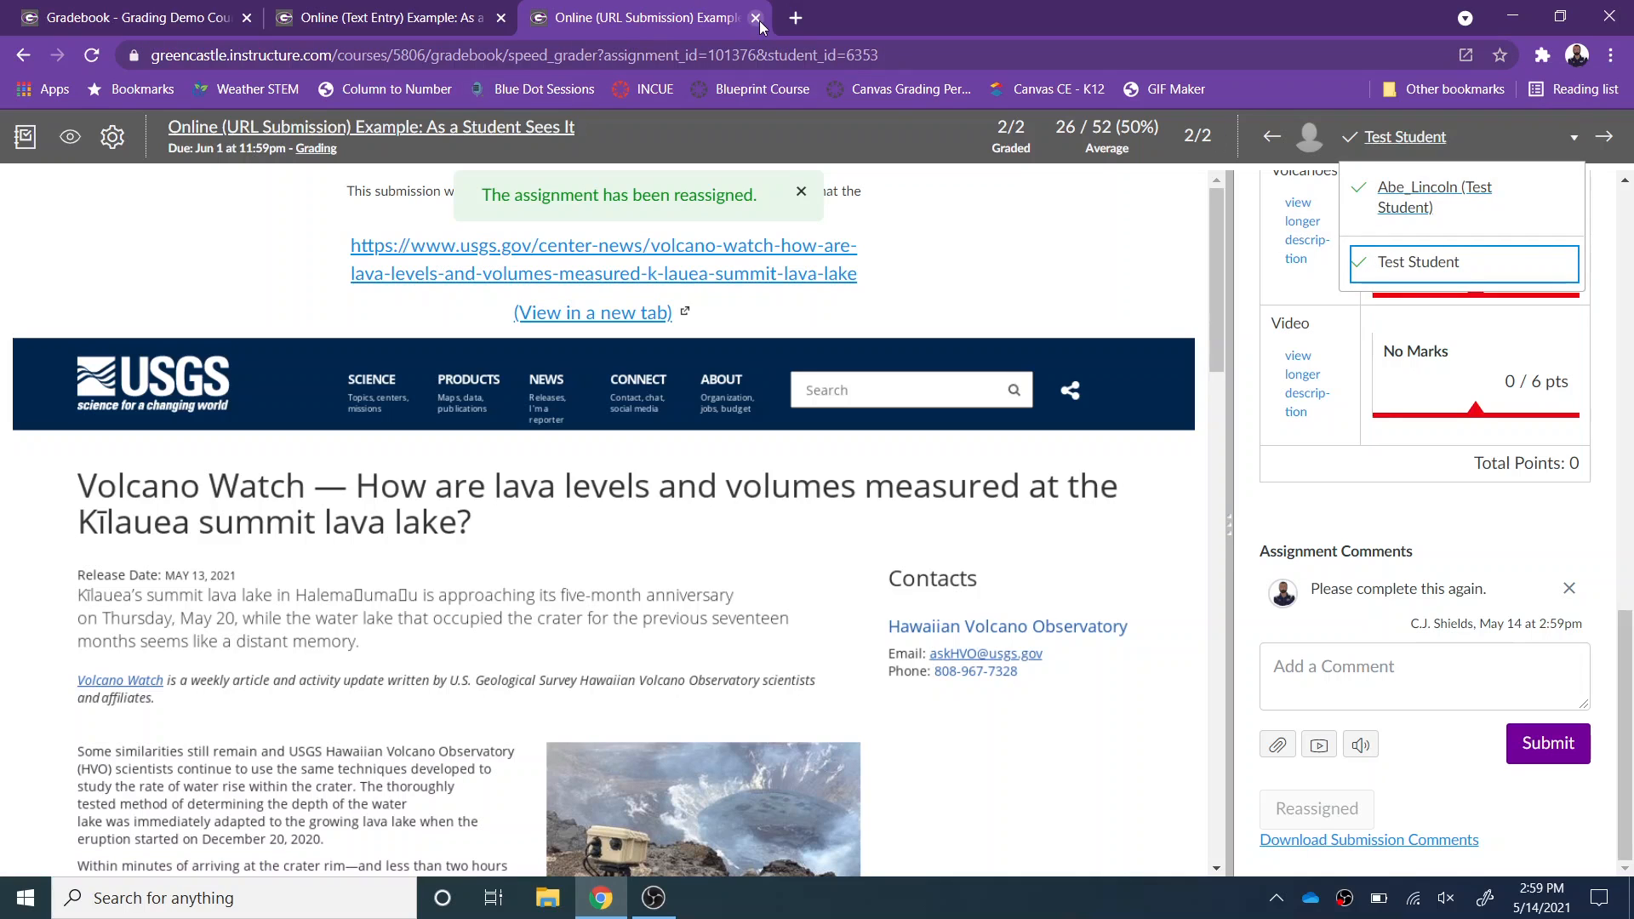
pyautogui.click(25, 139)
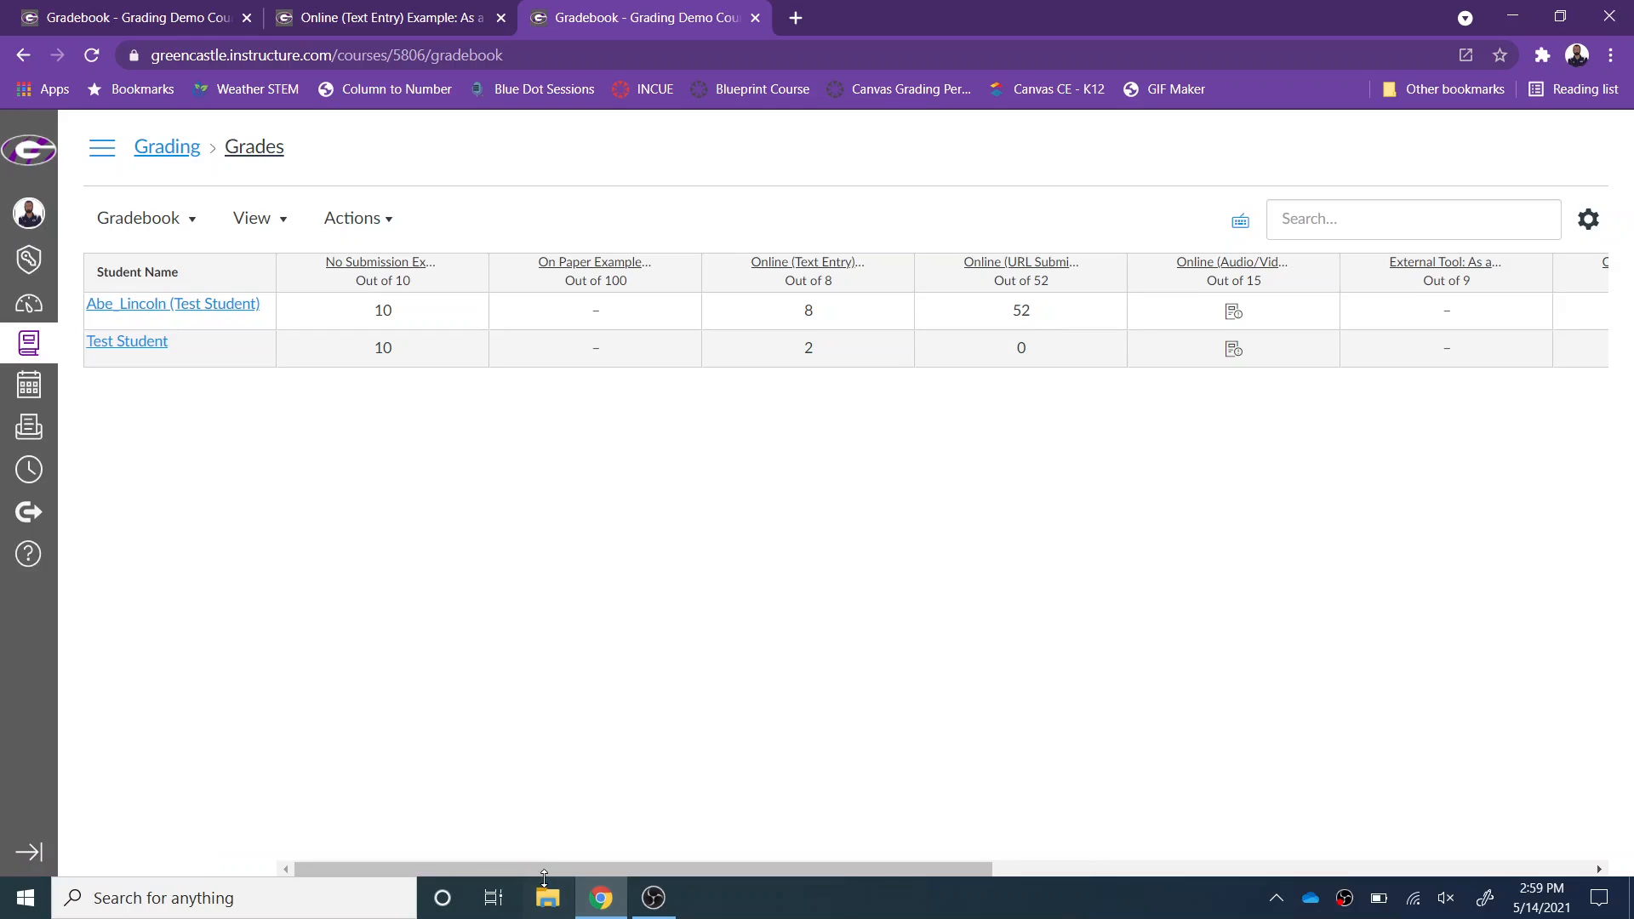
pyautogui.moveTo(545, 875); pyautogui.dragTo(703, 852)
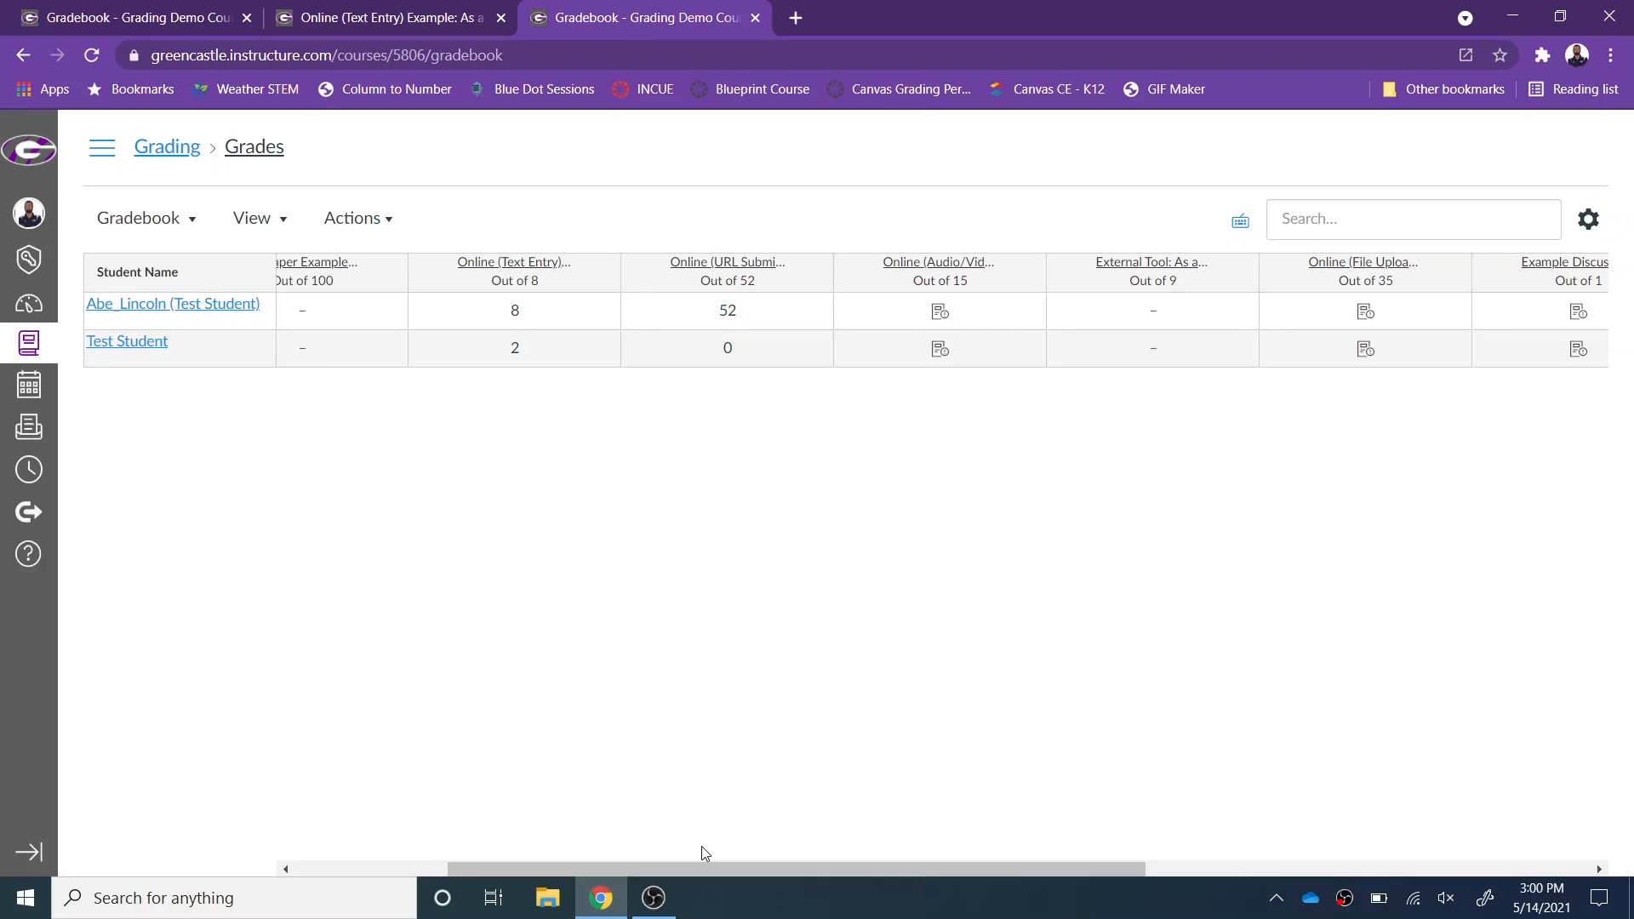
pyautogui.click(1025, 273)
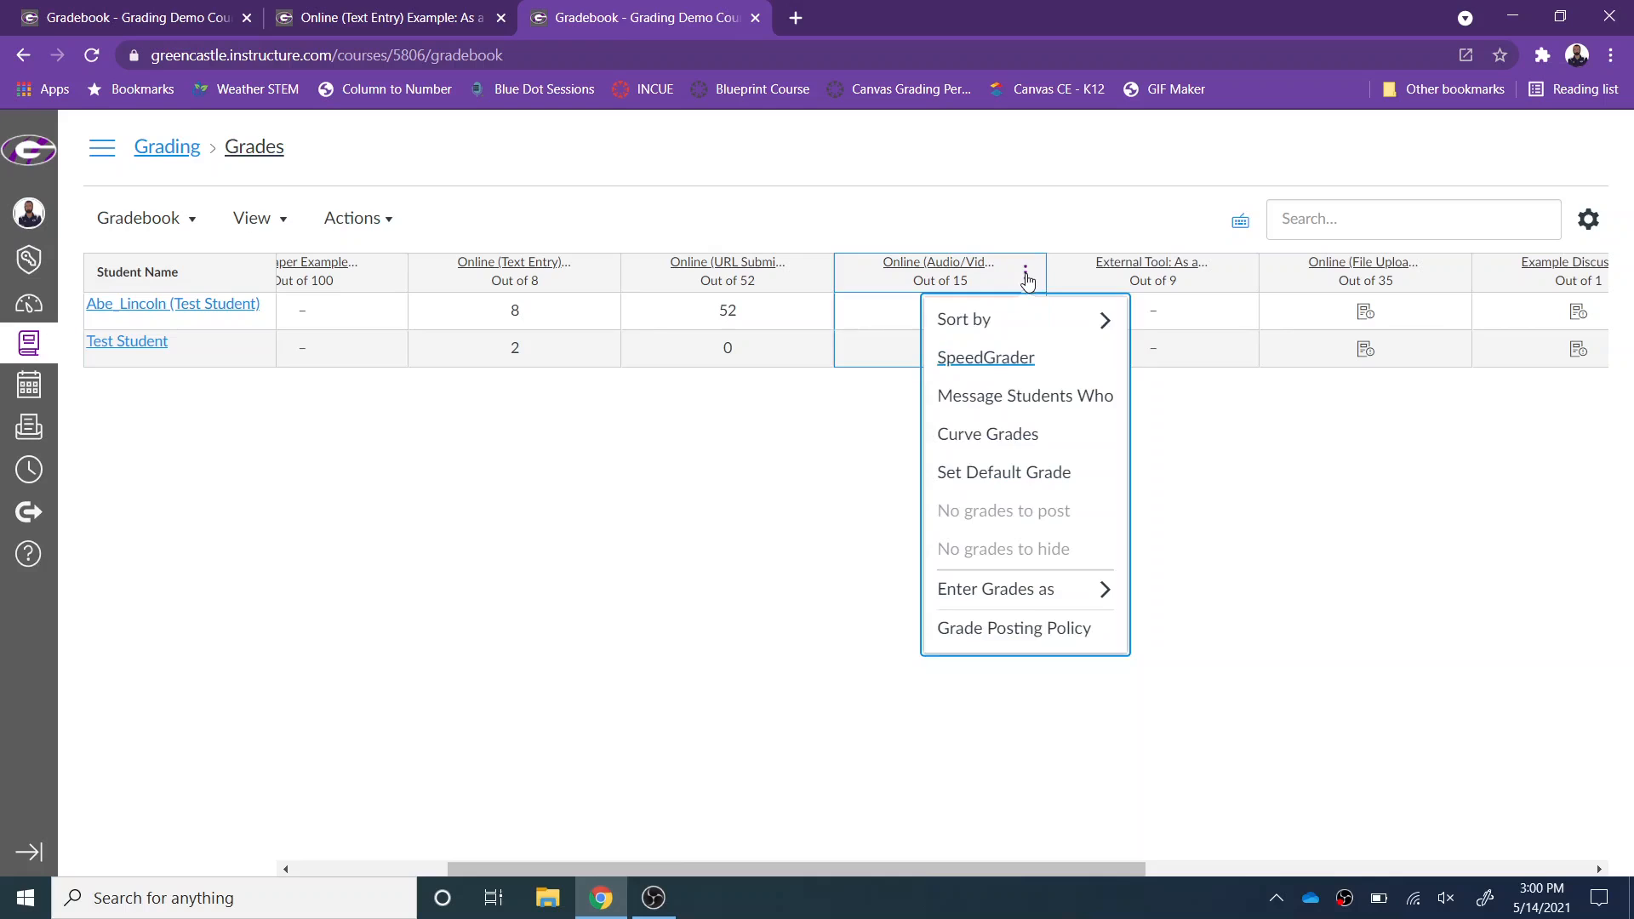
pyautogui.click(1015, 360)
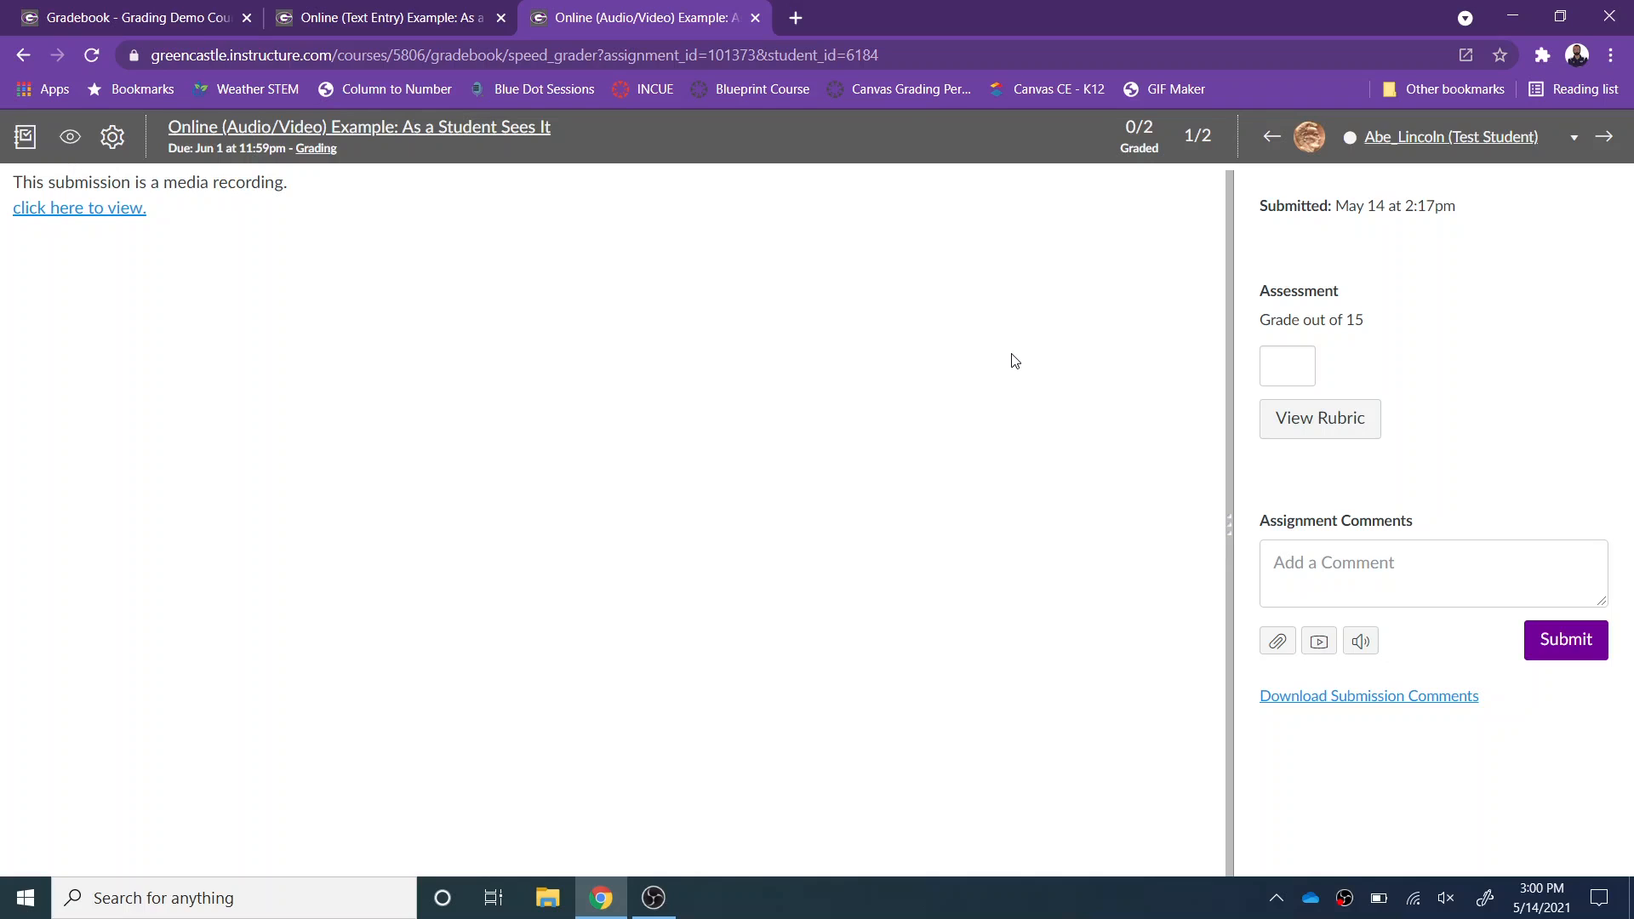
# - Close the Audio/Video submission and open the On Paper Example assignment in SpeedGrader from the remaining gradebook page
pyautogui.click(755, 17)
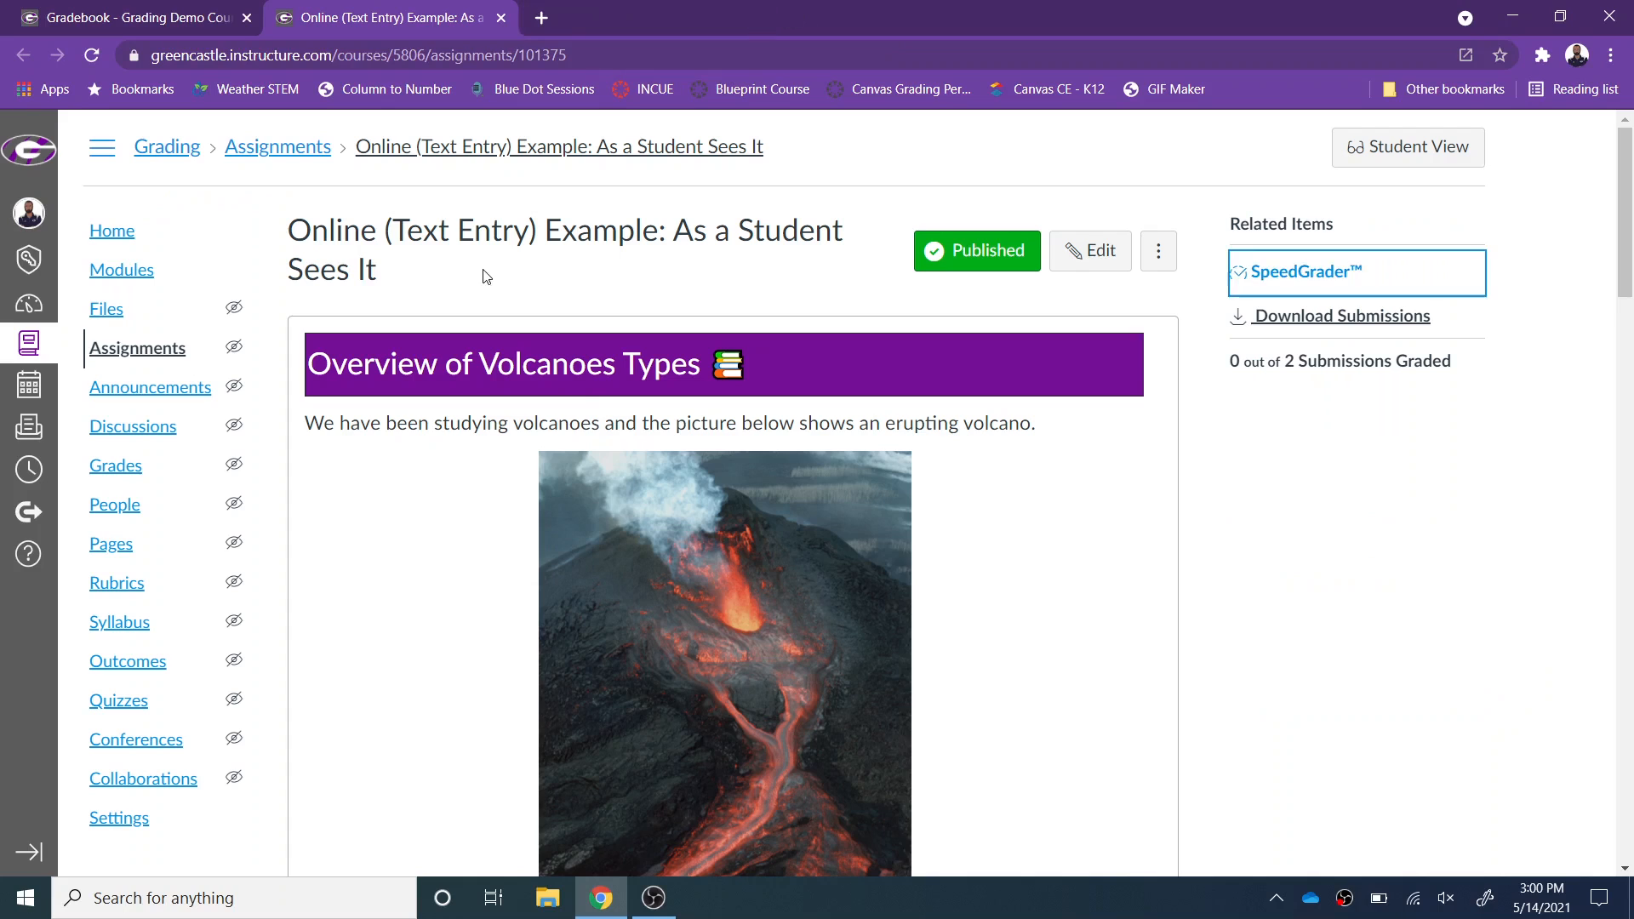
pyautogui.click(195, 12)
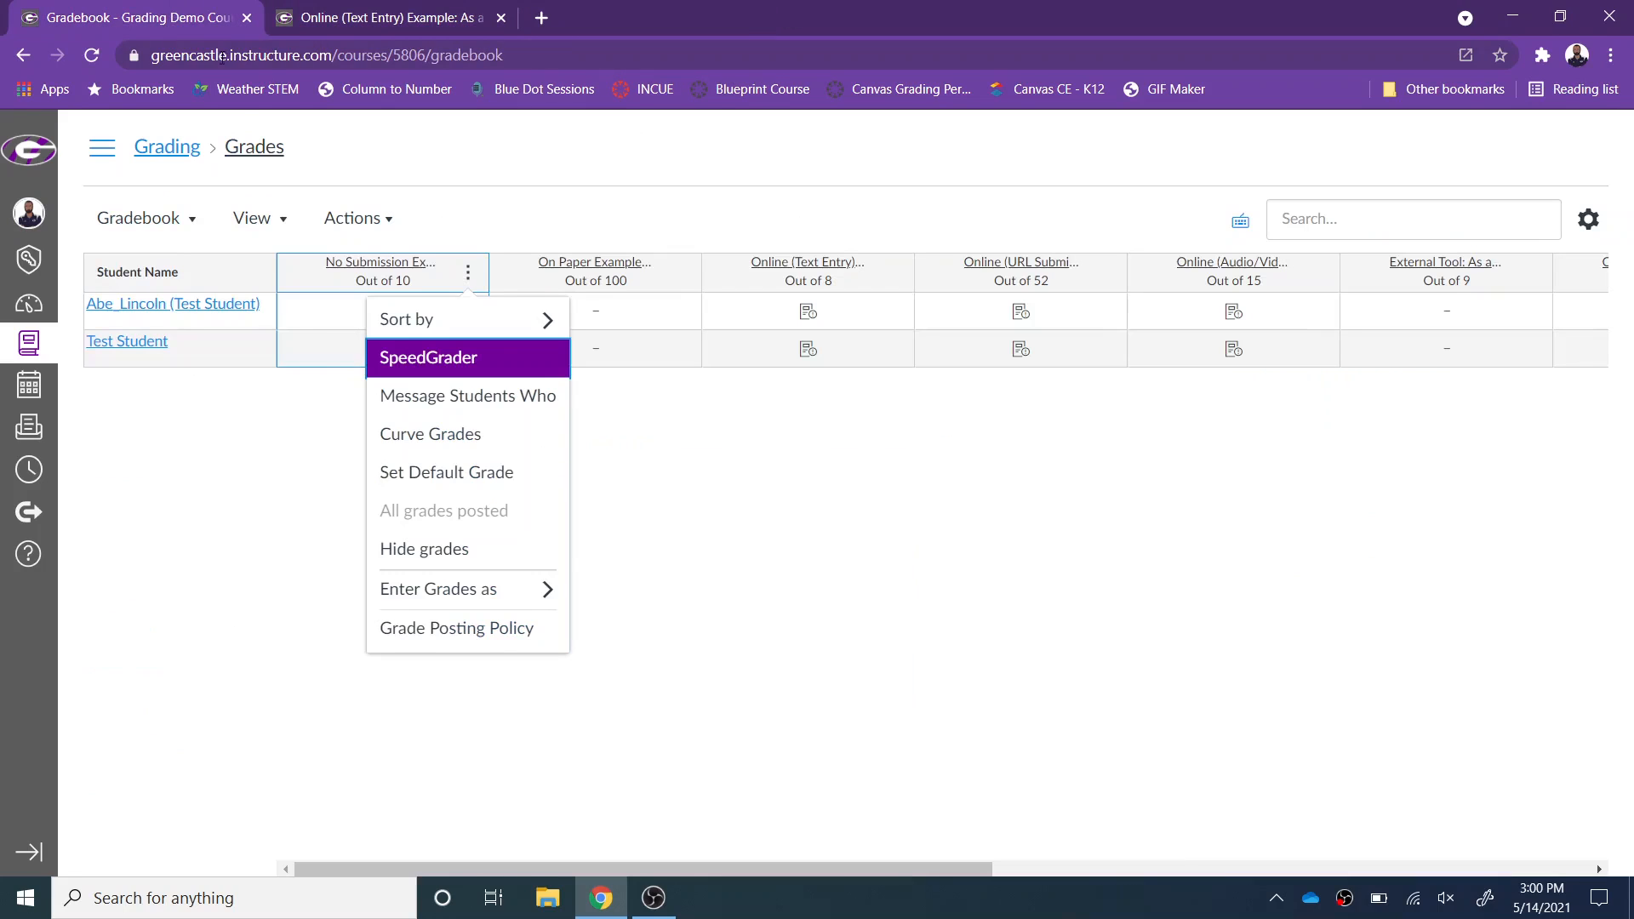
pyautogui.click(773, 495)
pyautogui.click(681, 273)
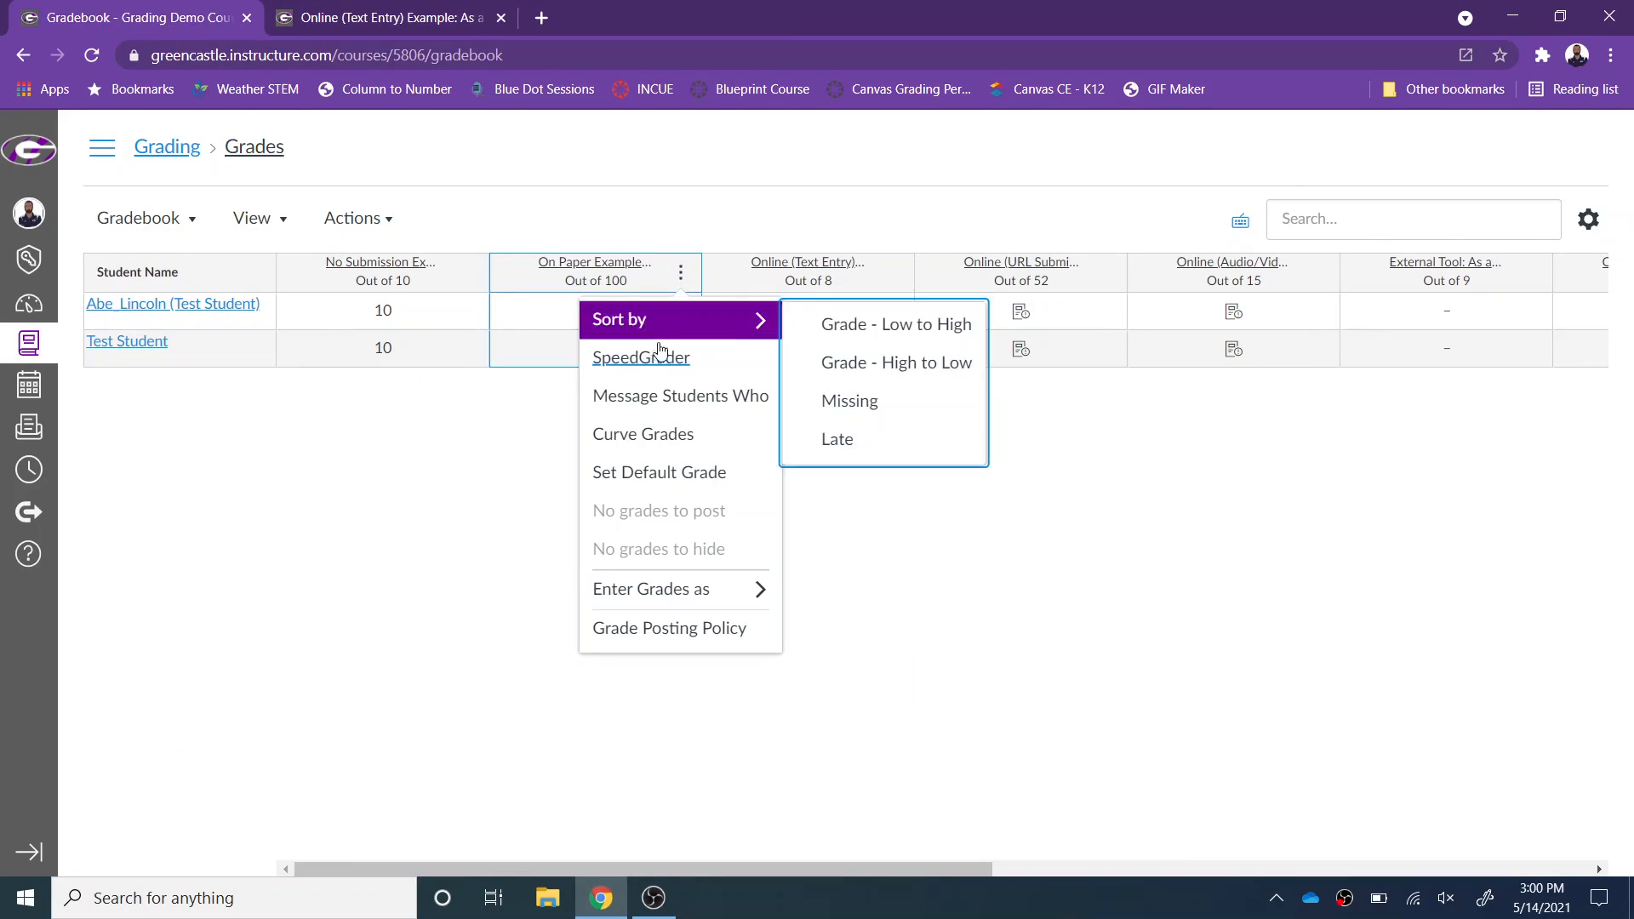
pyautogui.click(671, 367)
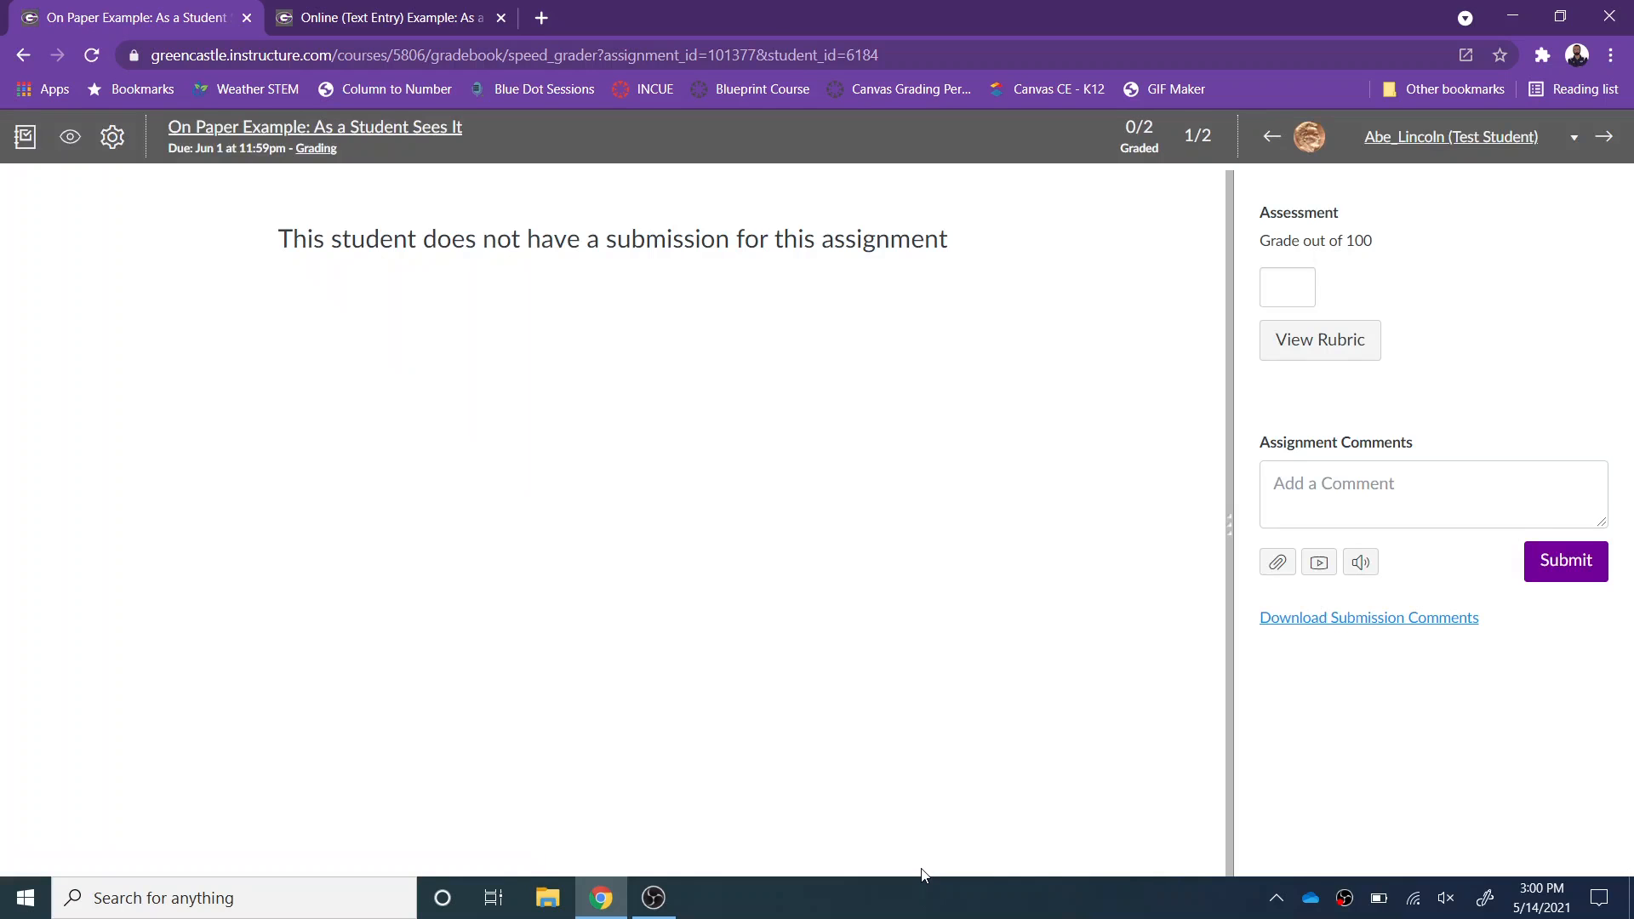
# - Display the rubric in a widened grading pane and rate the first criterion 20, Experimental Design 18, Data 20, Conclusions 18 and Communicate Results 18 pts
pyautogui.click(1286, 346)
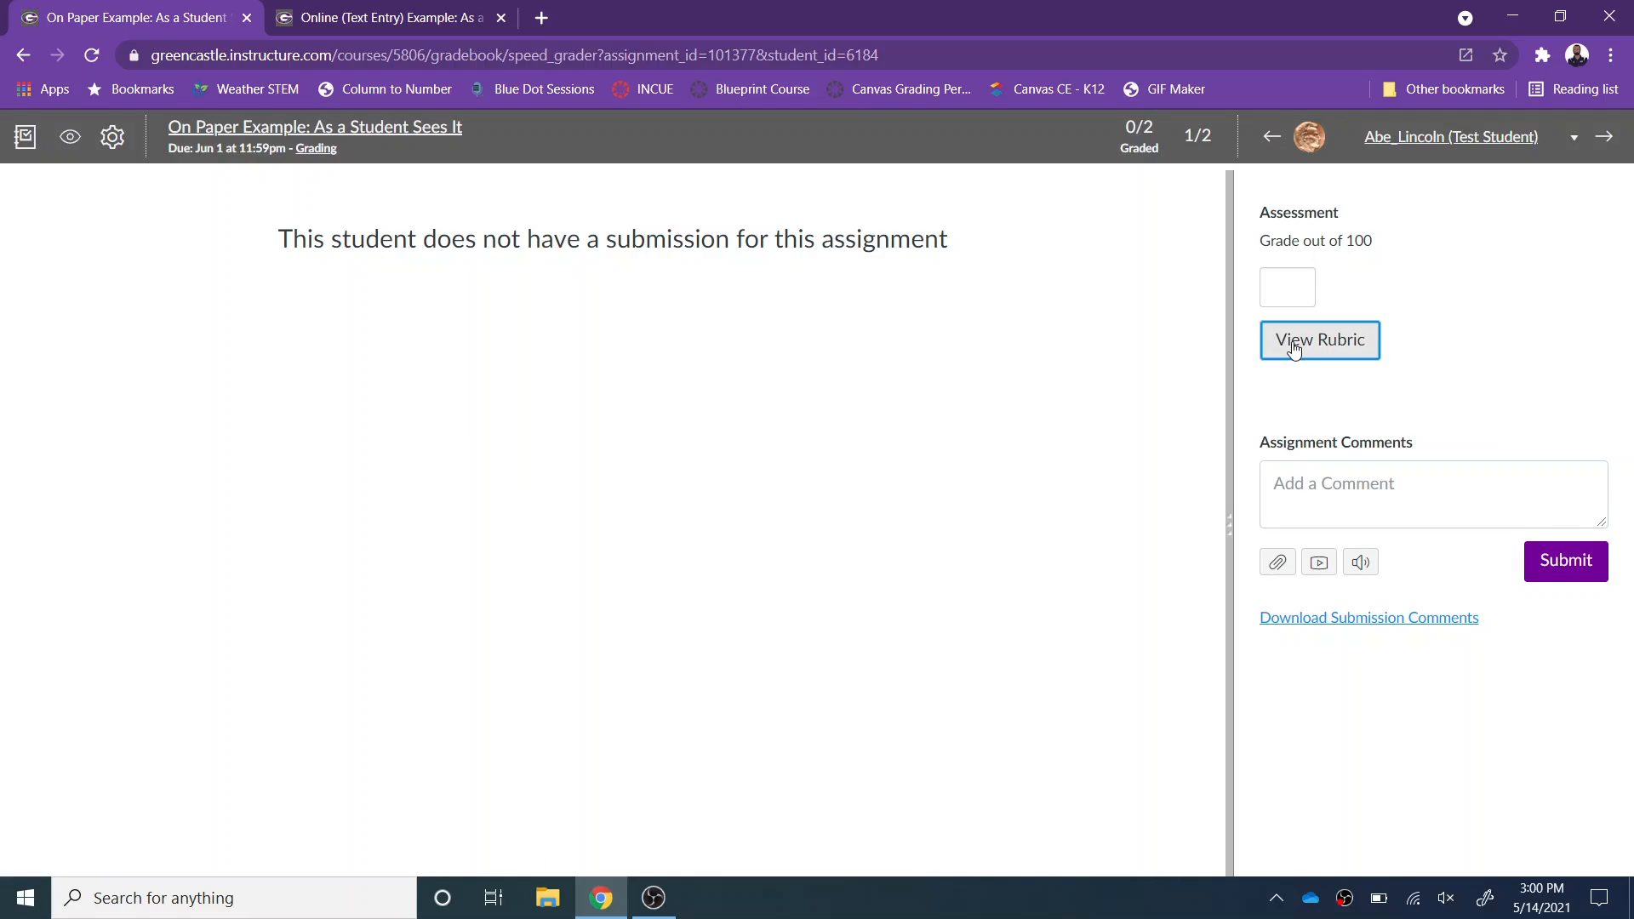
pyautogui.moveTo(1227, 529); pyautogui.dragTo(565, 522)
pyautogui.scroll(-4, 1121, 520)
pyautogui.click(831, 317)
pyautogui.click(932, 552)
pyautogui.scroll(-6, 932, 551)
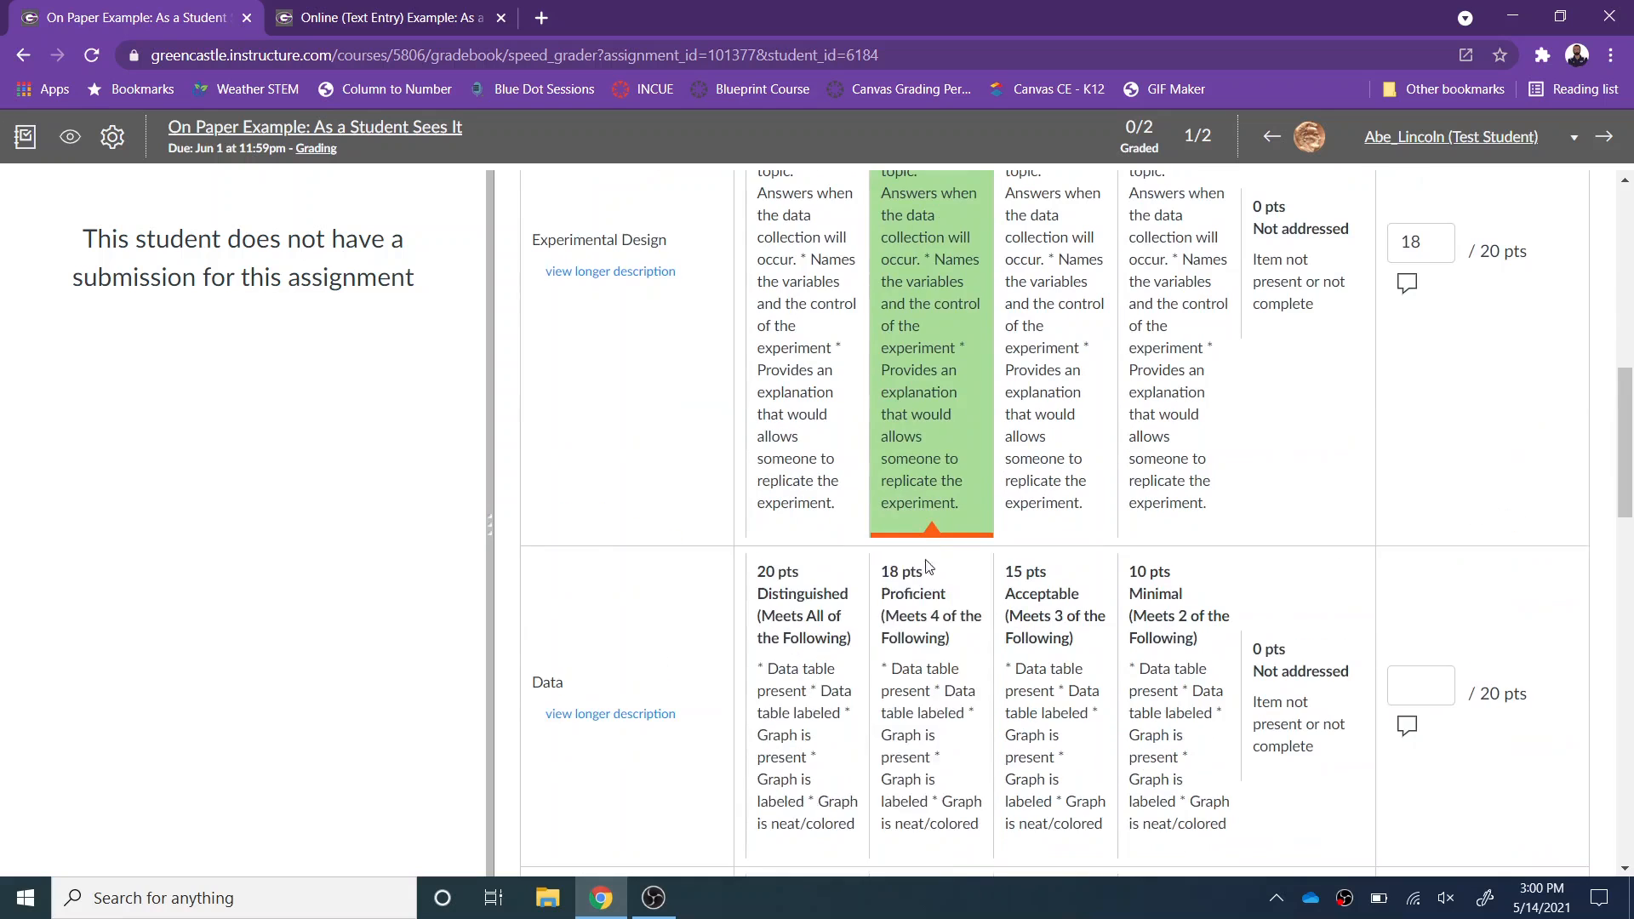
pyautogui.click(826, 680)
pyautogui.scroll(-6, 921, 693)
pyautogui.click(925, 684)
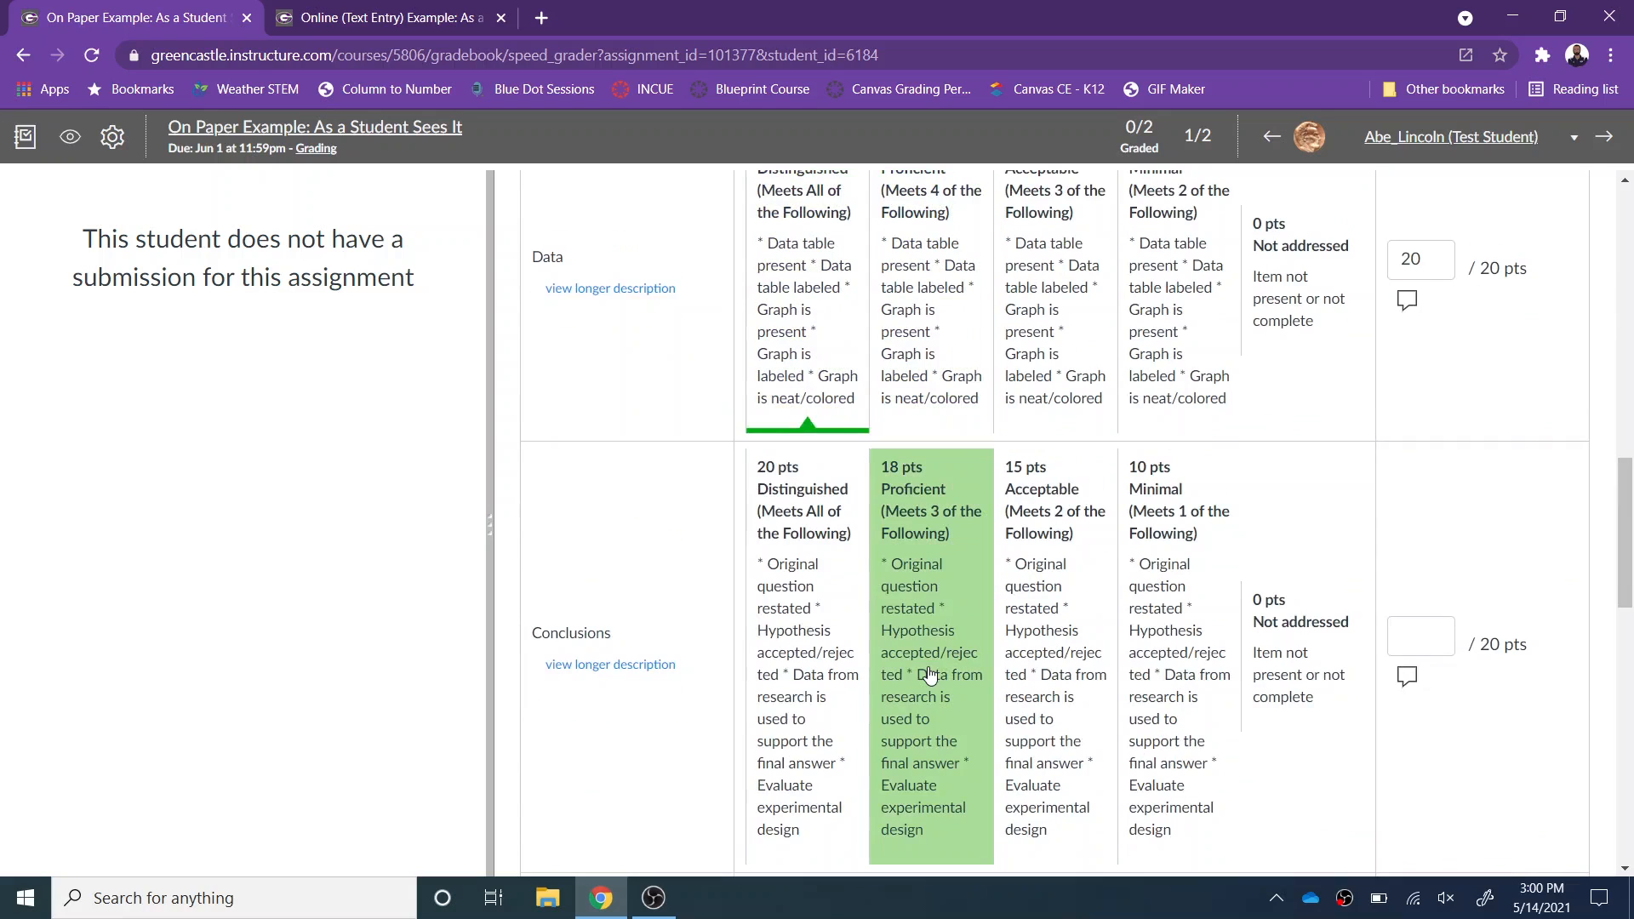
pyautogui.scroll(-7, 926, 684)
pyautogui.click(931, 521)
# - Award 4 pts for each of the criteria Bonus, Bonus II, Bonus III and Bonus IV, and save the rubric
pyautogui.click(926, 669)
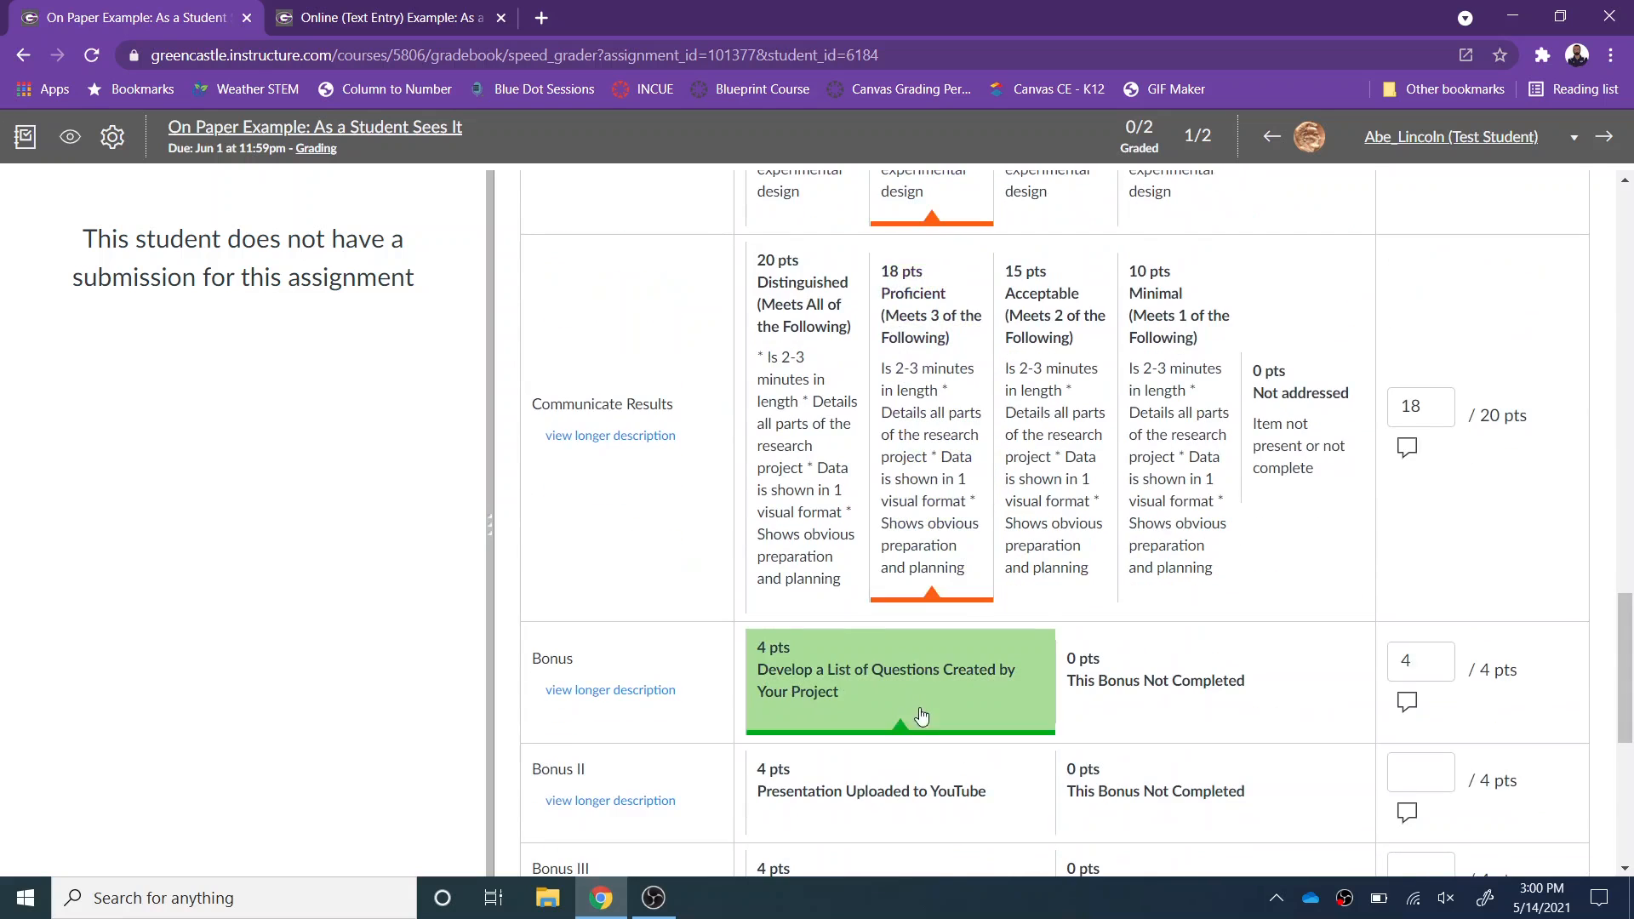
pyautogui.scroll(-3, 926, 668)
pyautogui.click(928, 579)
pyautogui.click(923, 681)
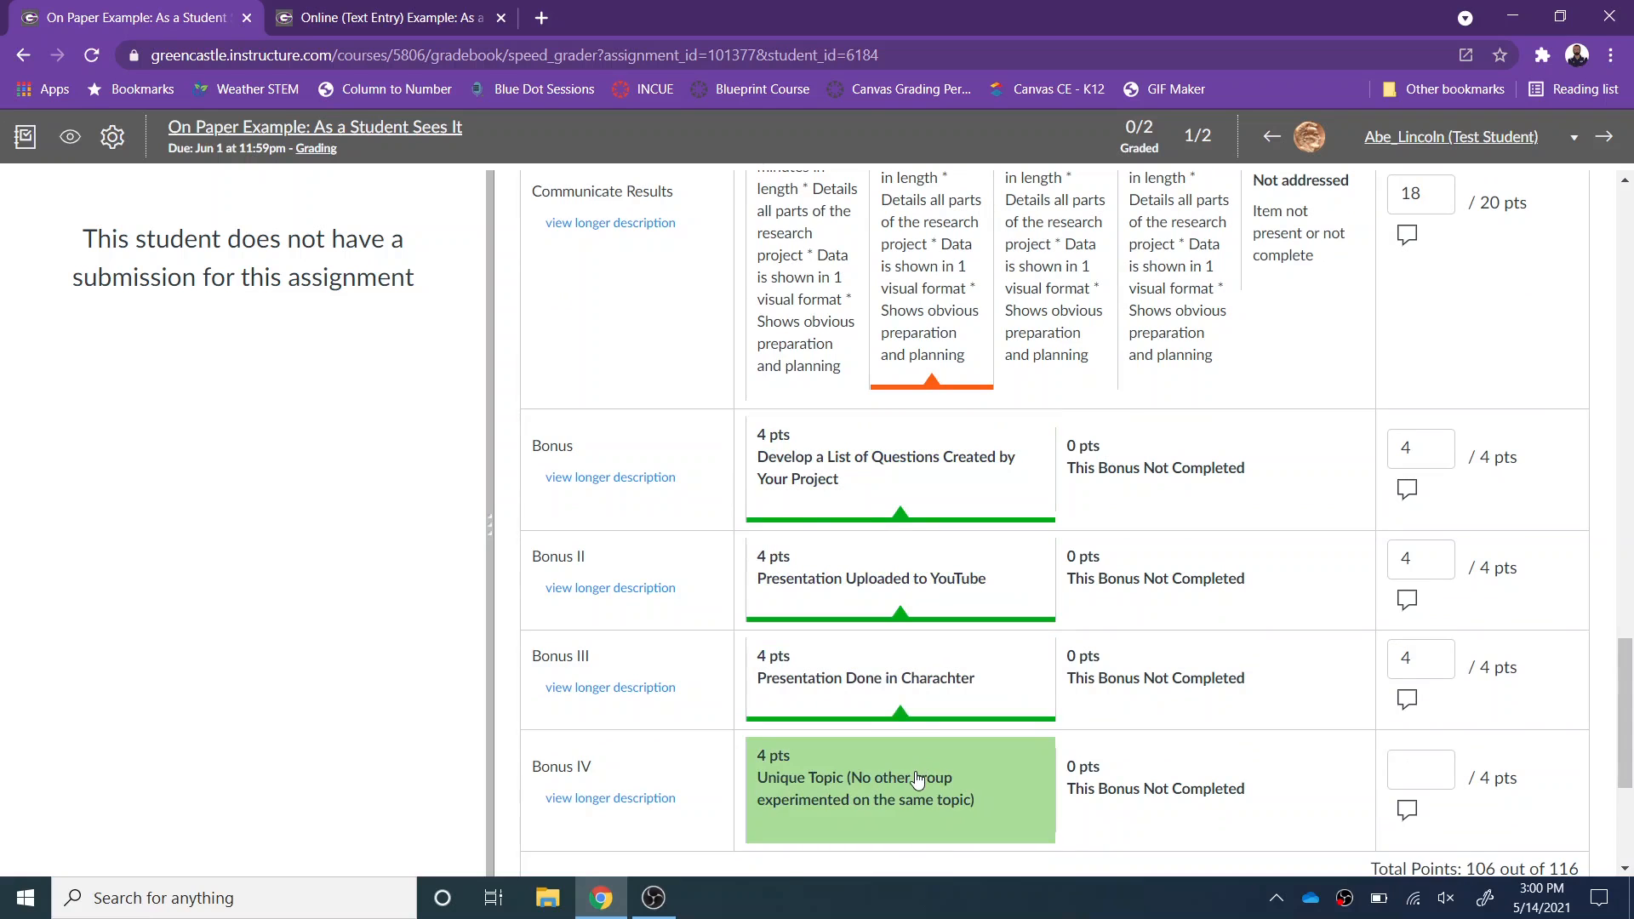
pyautogui.click(919, 773)
pyautogui.scroll(-4, 919, 776)
pyautogui.click(553, 574)
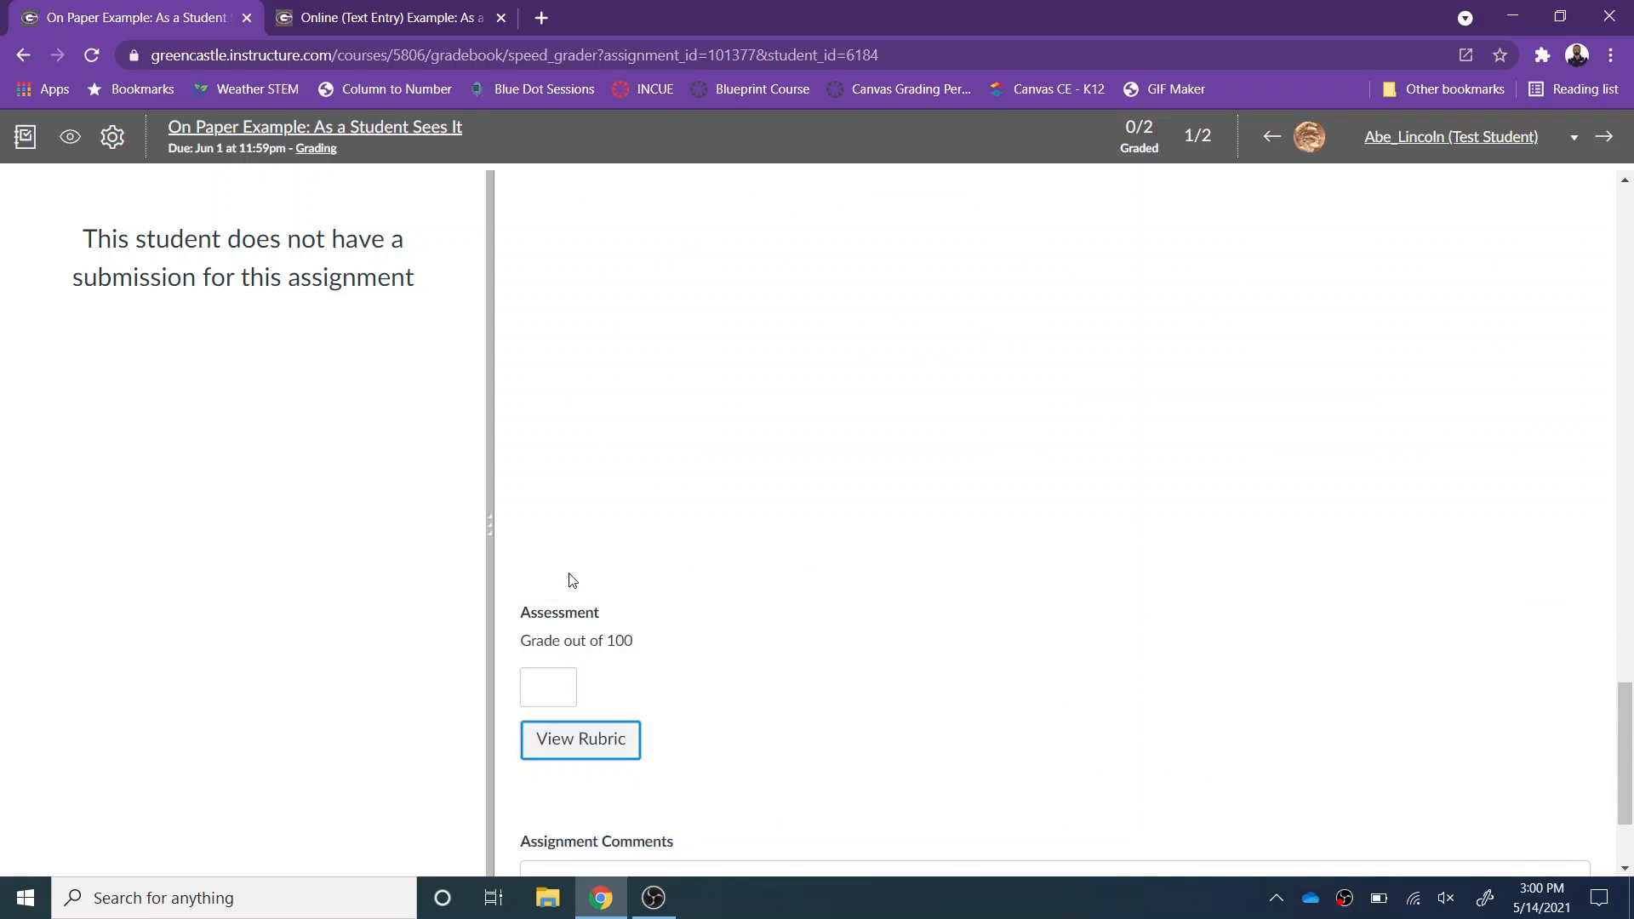